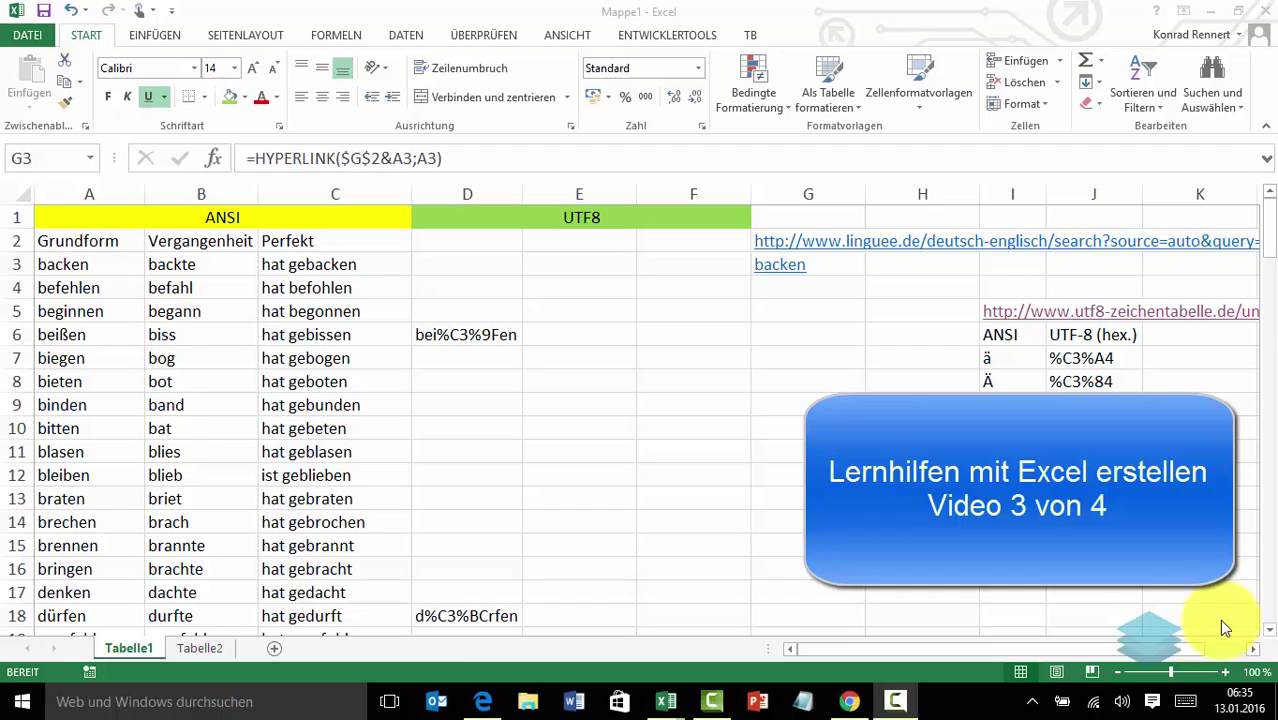
# Open the backen link in G3 and browse Linguee's results (bake, baked).
pyautogui.click(826, 268)
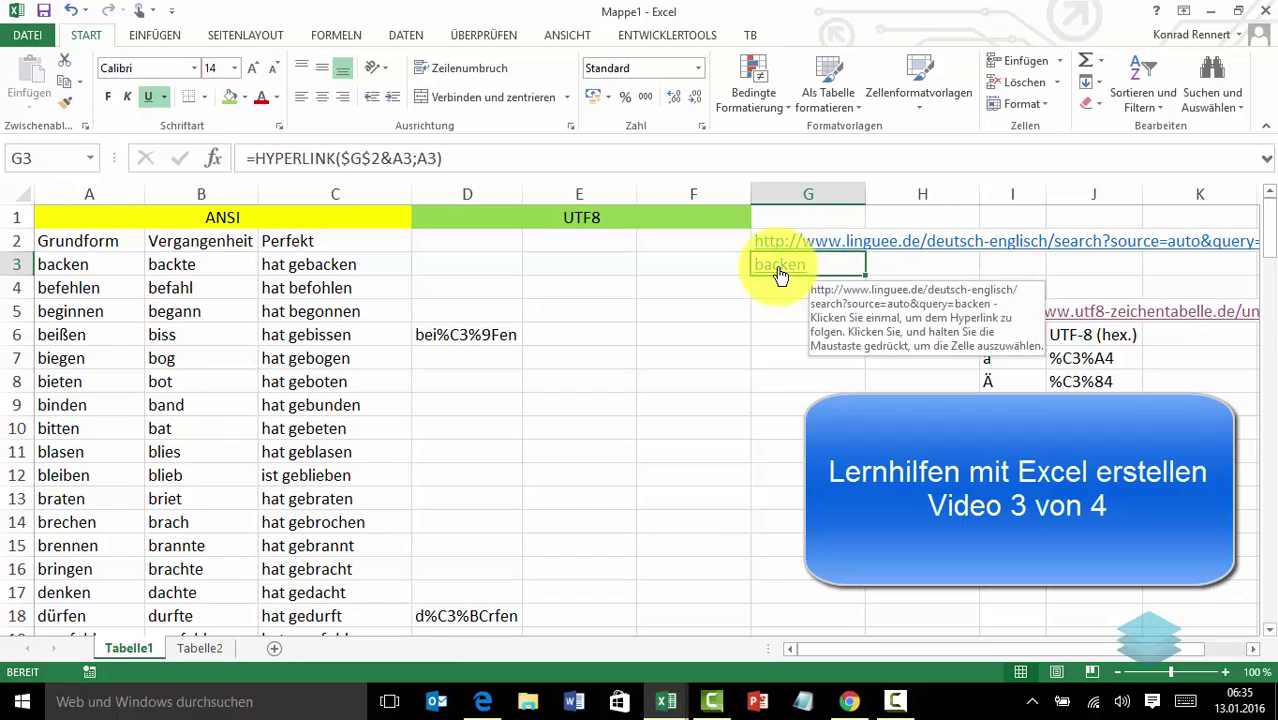
pyautogui.click(781, 276)
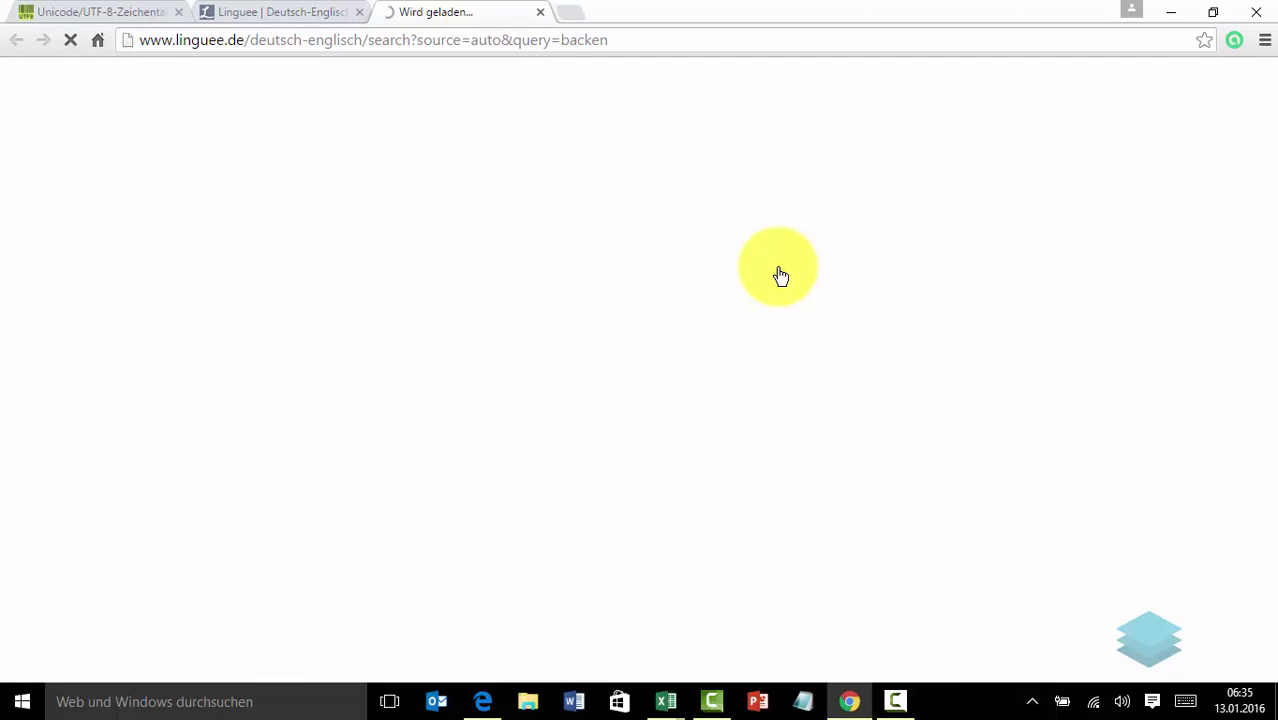
pyautogui.scroll(-3, 668, 380)
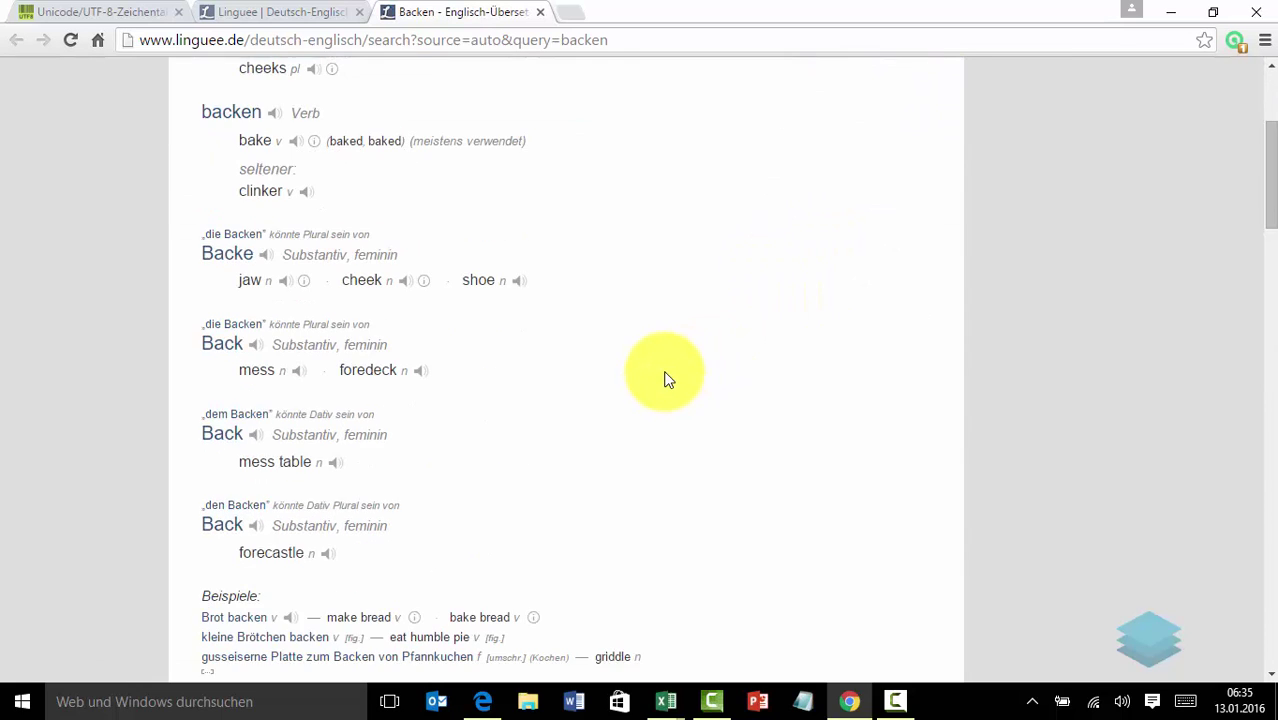
pyautogui.scroll(-3, 668, 378)
pyautogui.scroll(3, 668, 376)
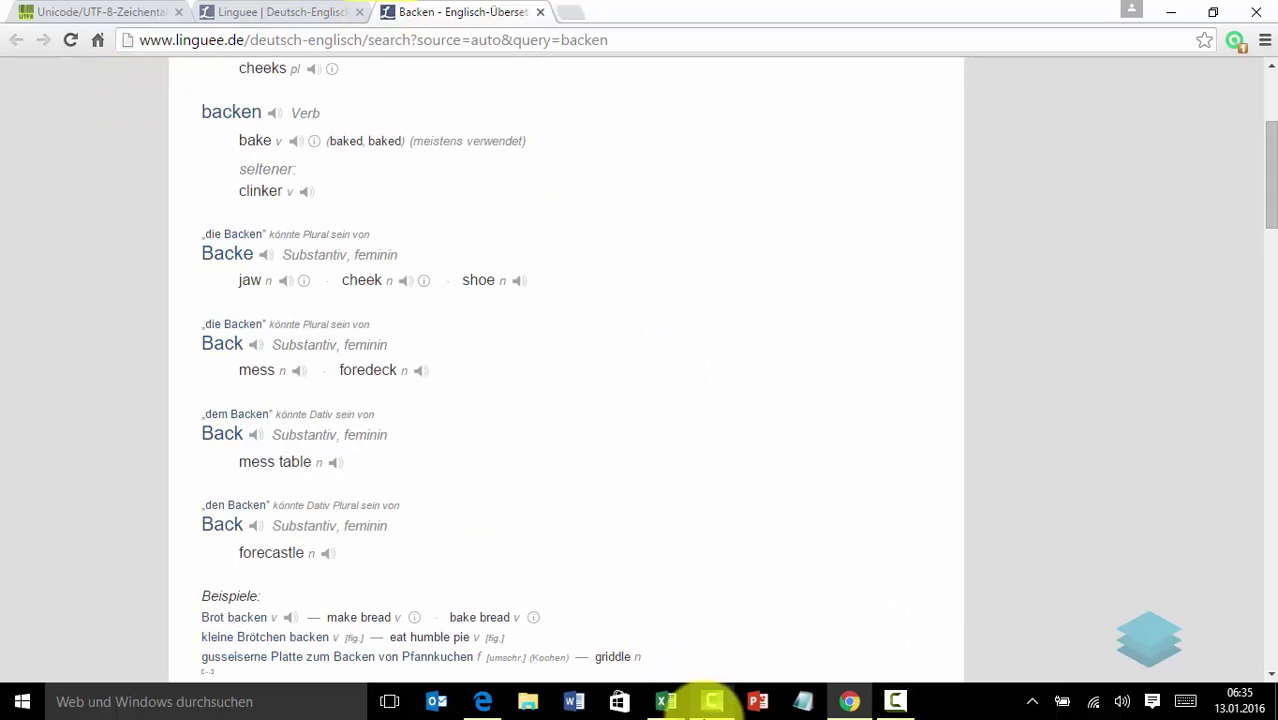
# Fill the G3 link formula down to G18, then test the beißen link and dismiss its error.
pyautogui.moveTo(666, 706)
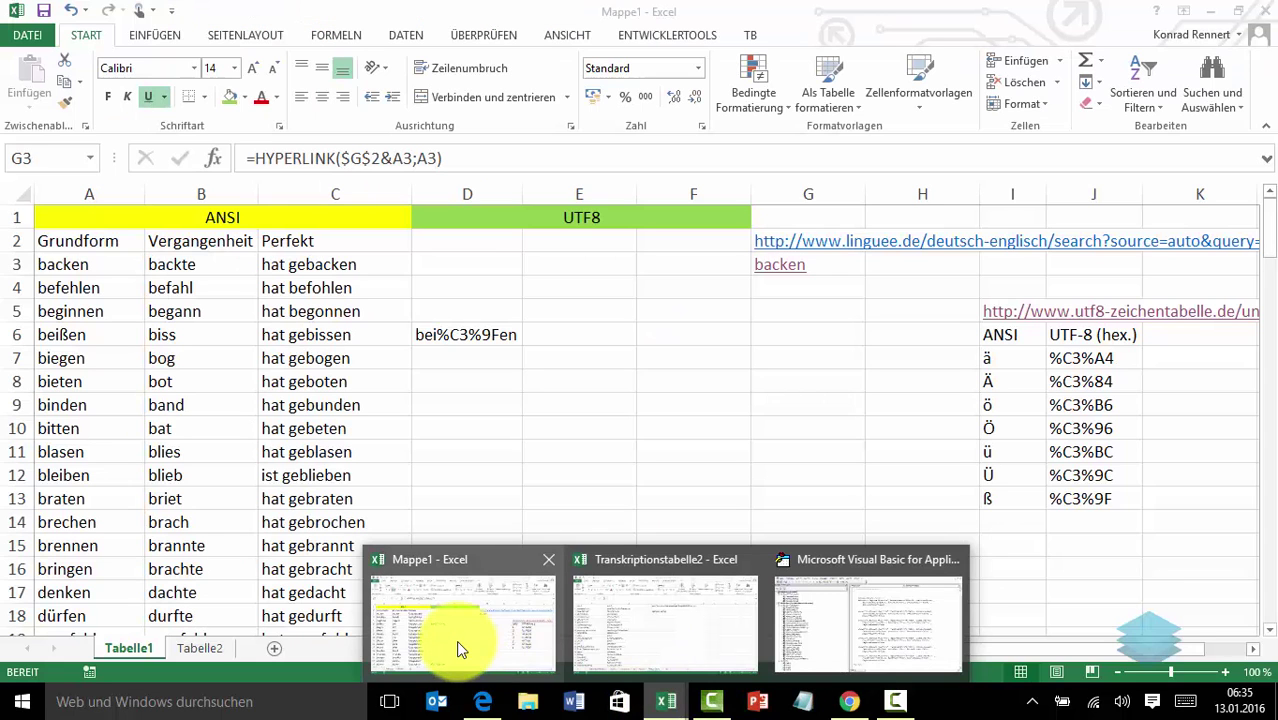
pyautogui.click(456, 640)
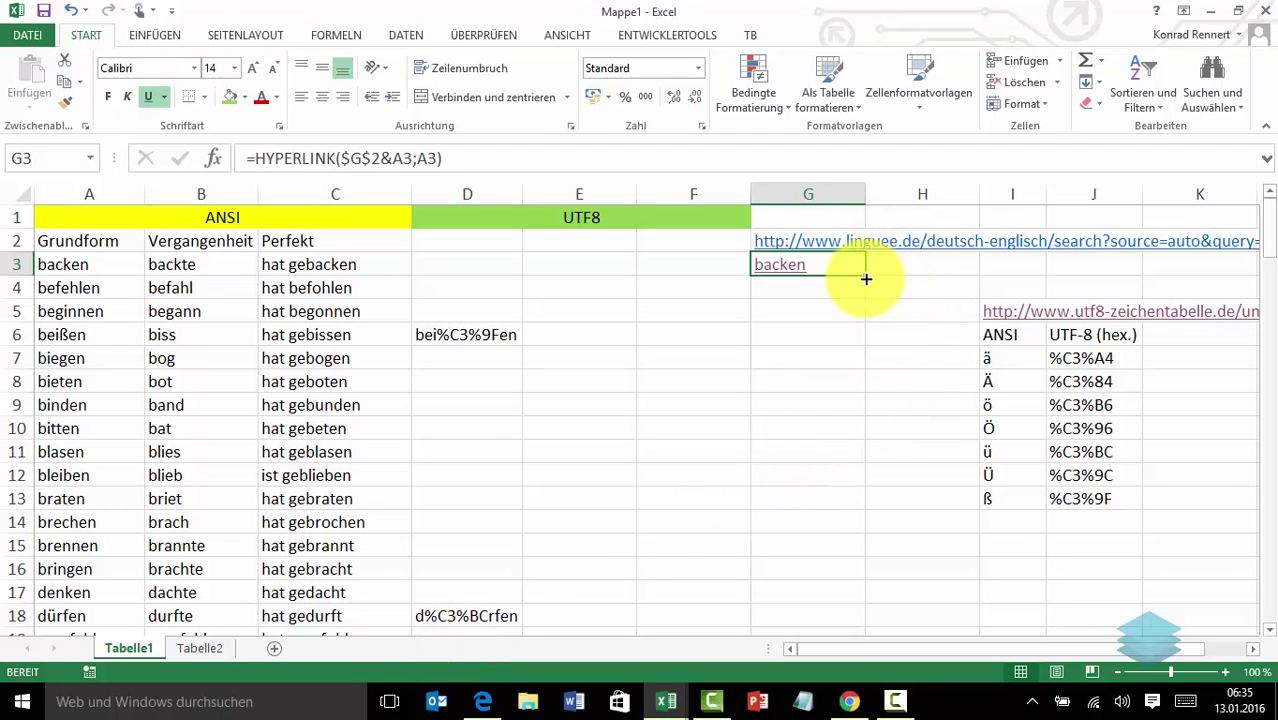
pyautogui.moveTo(864, 276); pyautogui.dragTo(842, 628)
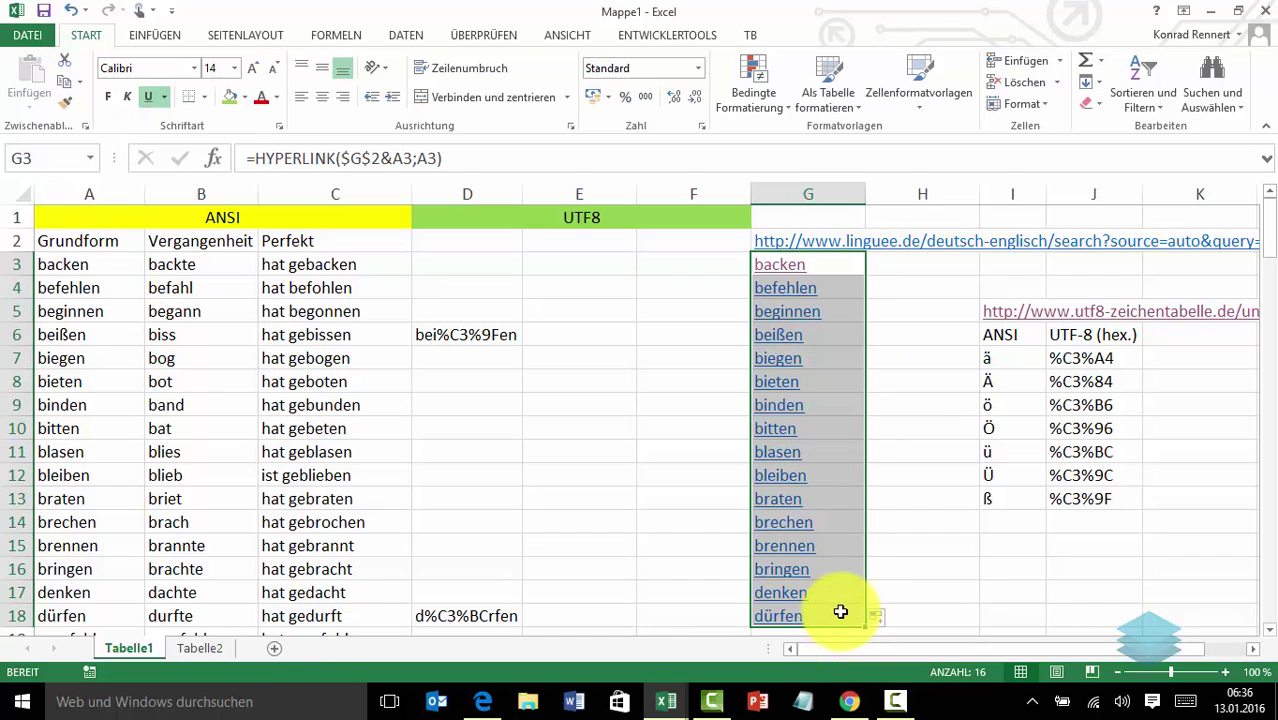
pyautogui.click(778, 345)
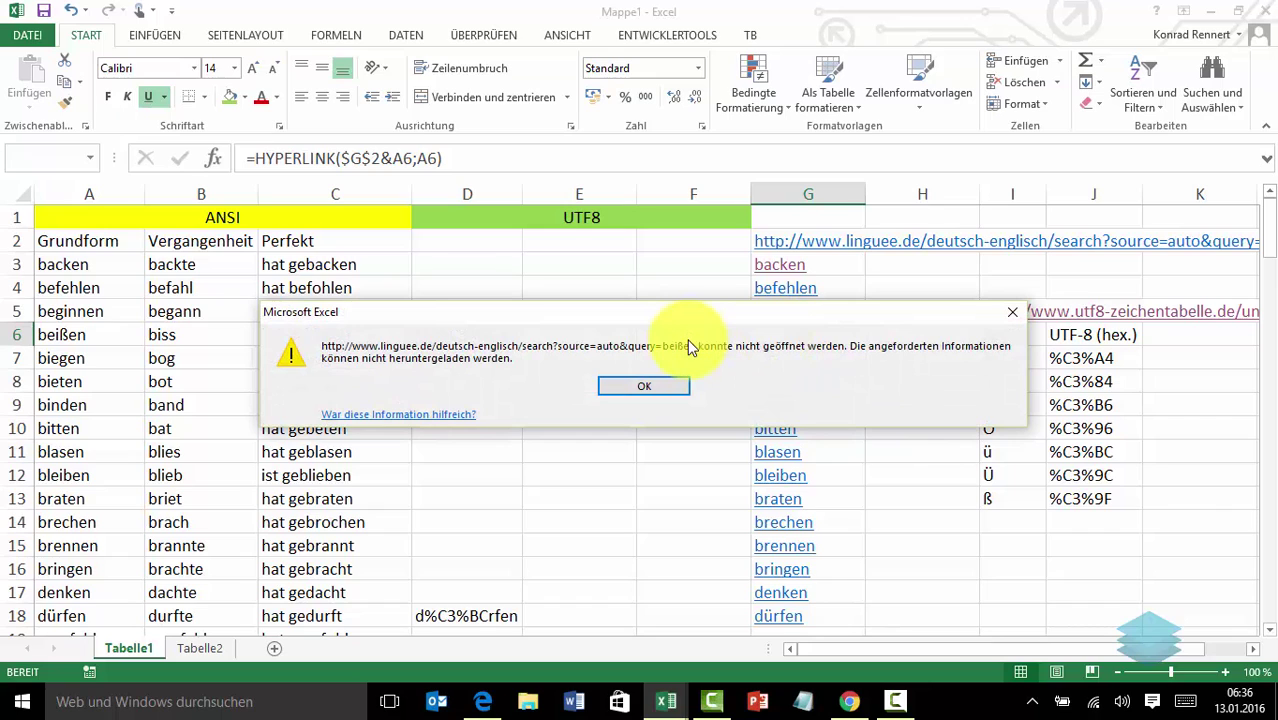
pyautogui.click(665, 384)
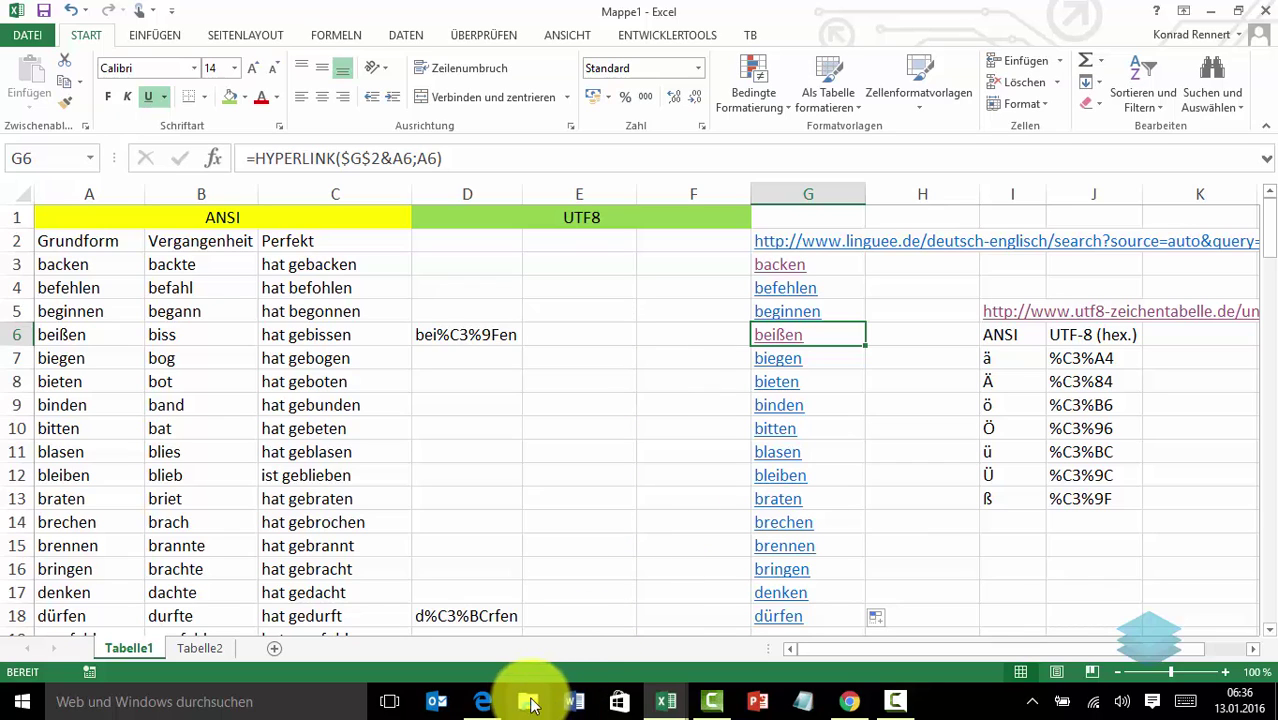
# Check the Unregelmäßige Verben web page, whose beißen Linguee link uses bei%C3%9Fen.
pyautogui.click(490, 708)
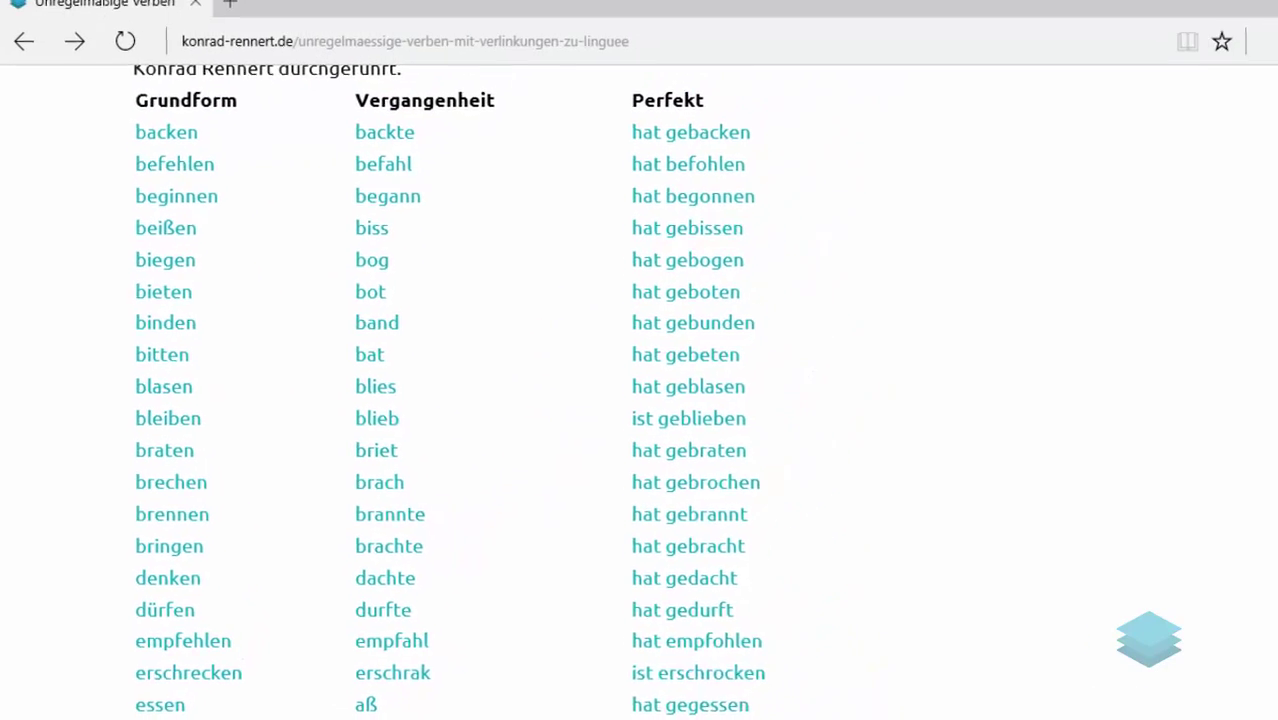
pyautogui.moveTo(746, 715)
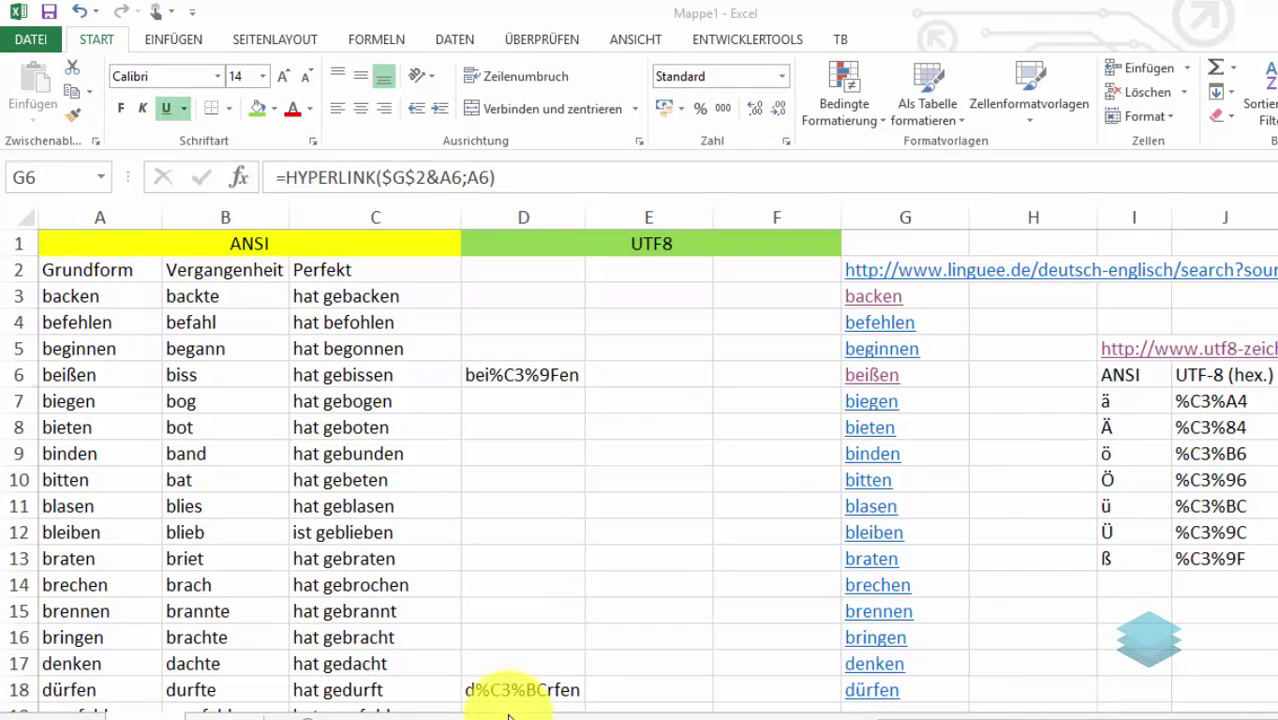
# Compare the ß and ü UTF-8 codes in J13 and J11, then open G6's formula for editing.
pyautogui.click(512, 698)
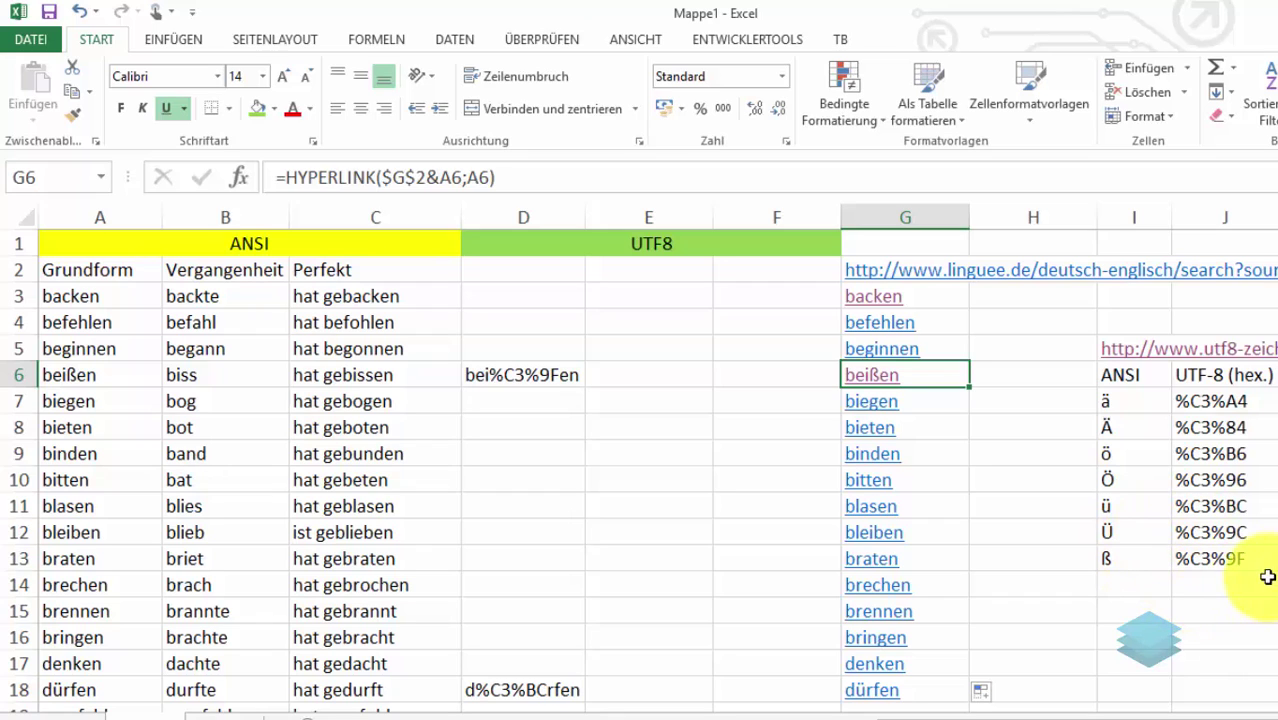
pyautogui.click(1221, 569)
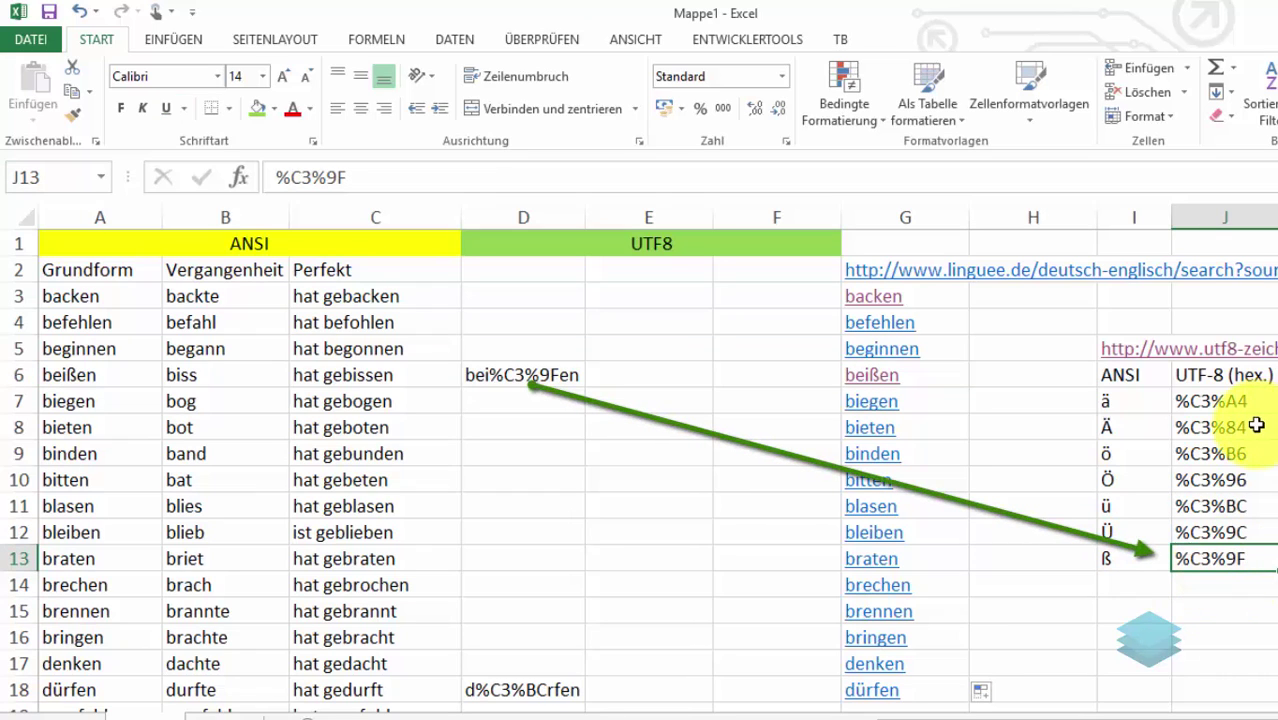
pyautogui.click(1240, 506)
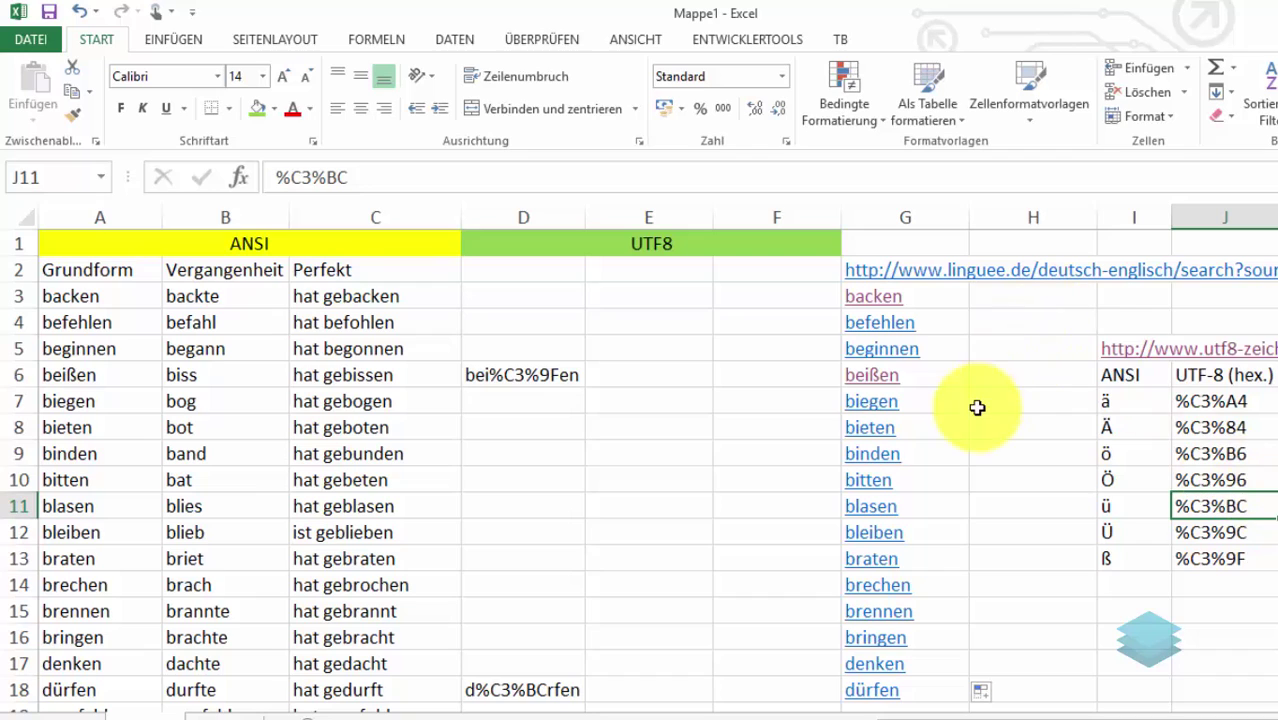
pyautogui.click(942, 371)
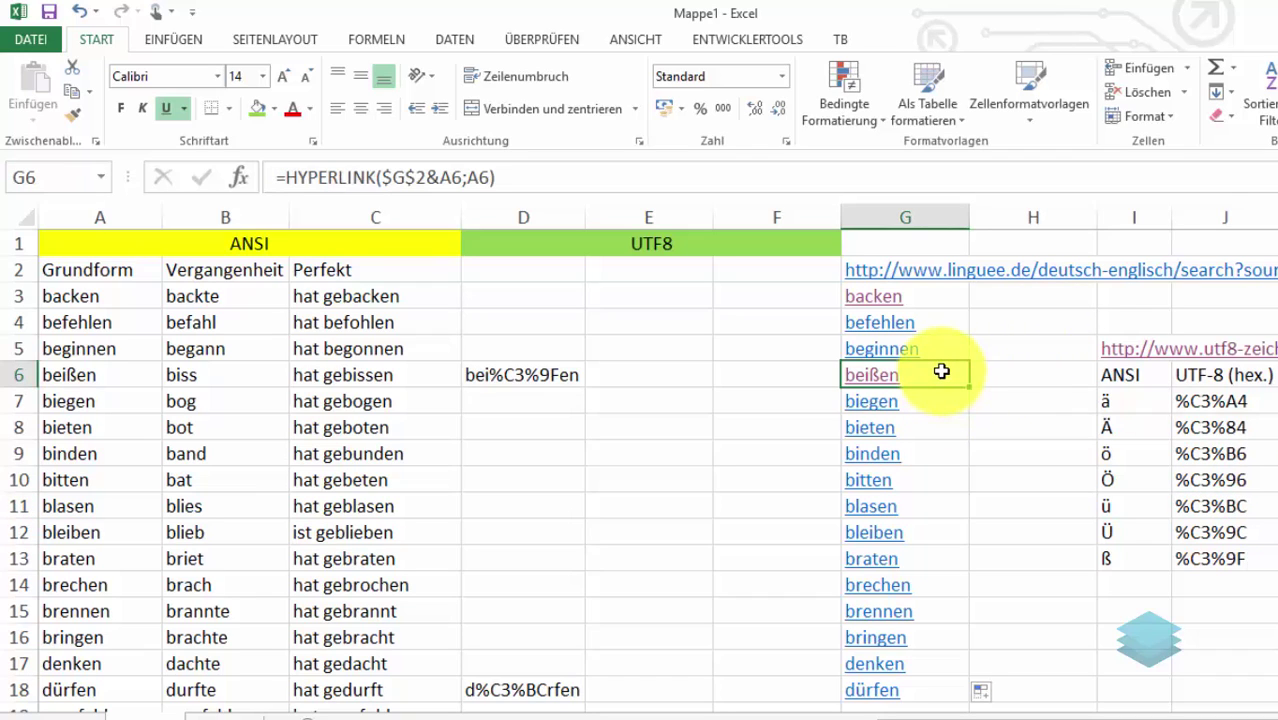
pyautogui.click(413, 180)
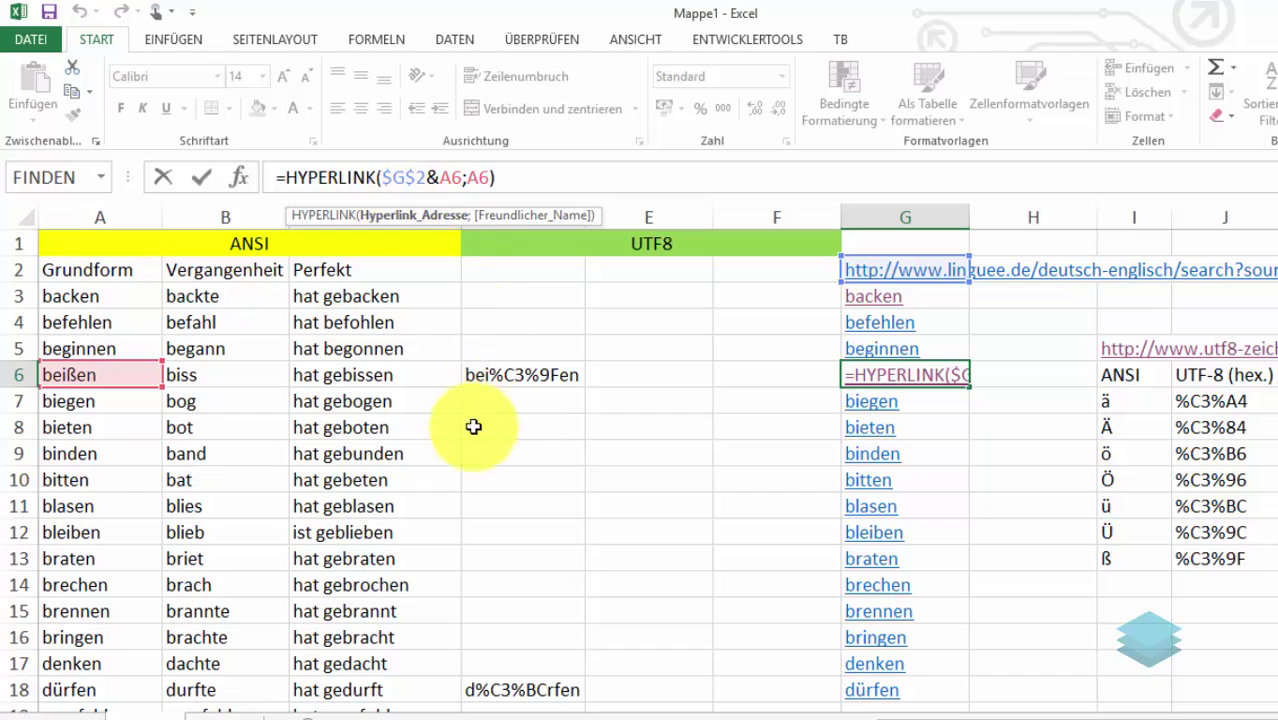
pyautogui.click(500, 448)
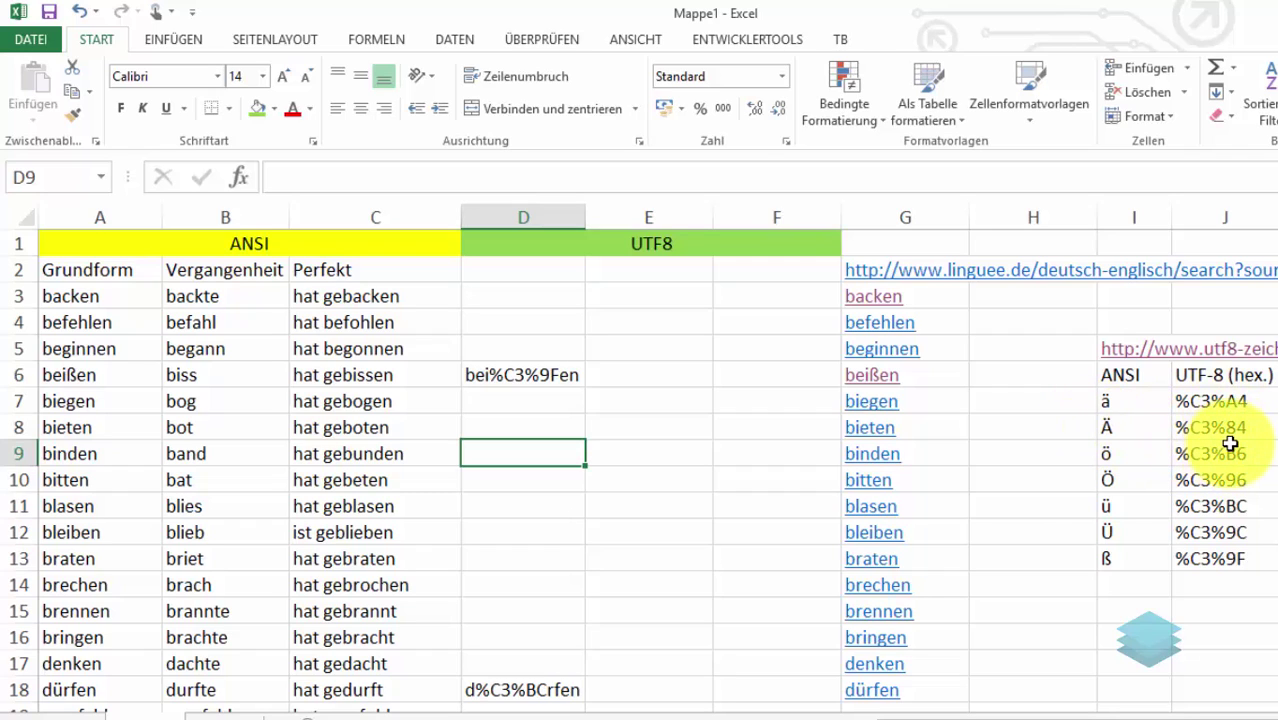
pyautogui.click(1195, 430)
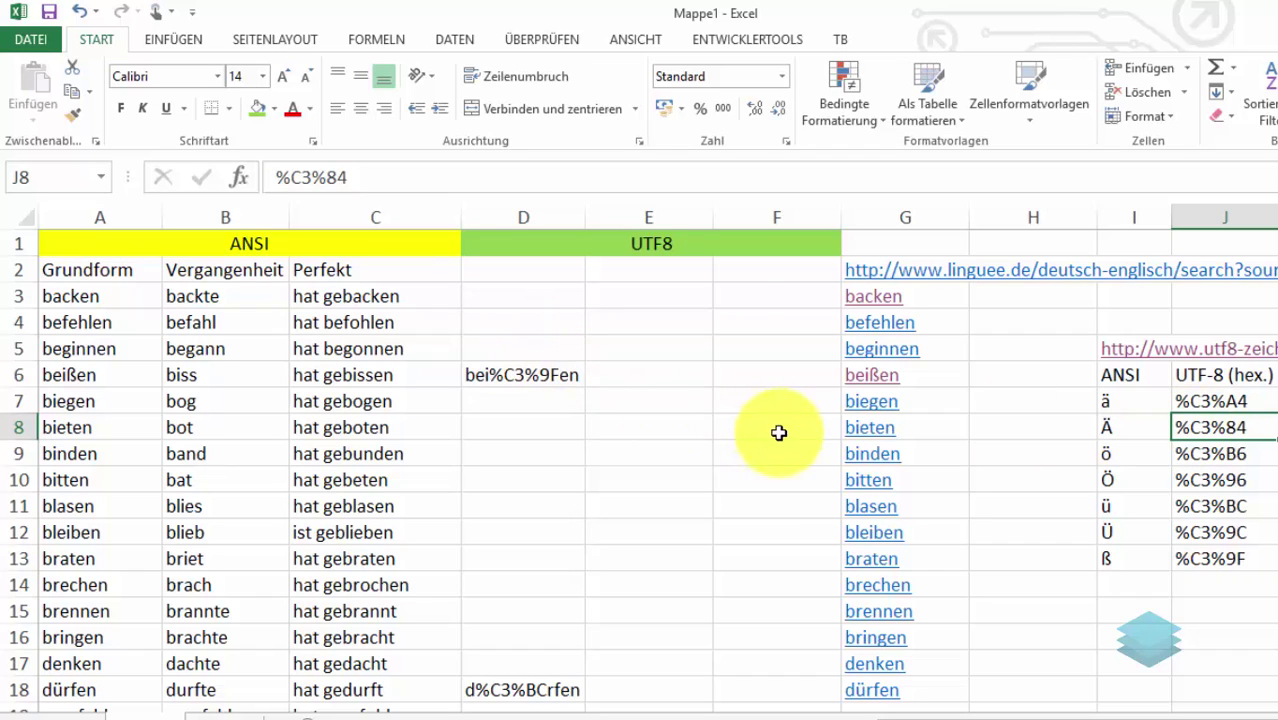
pyautogui.click(942, 375)
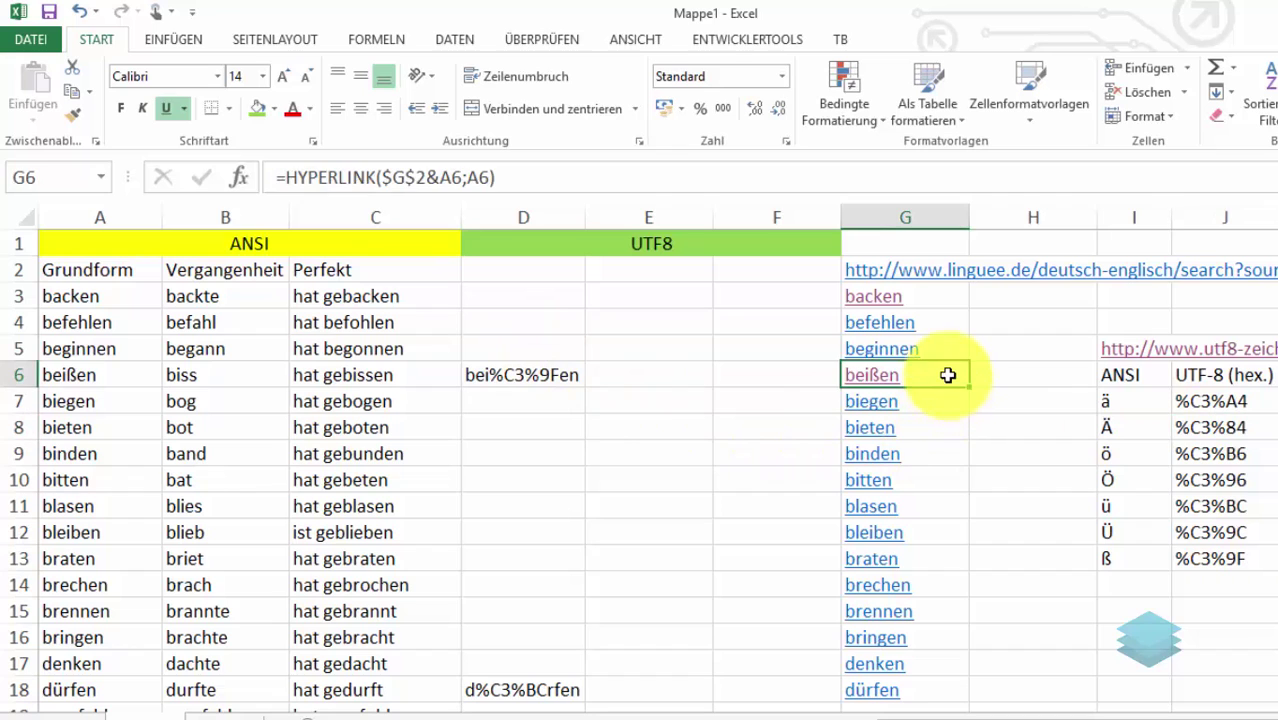
# After the beißen link fails again, change G6's address part from A6 to D6.
pyautogui.click(866, 382)
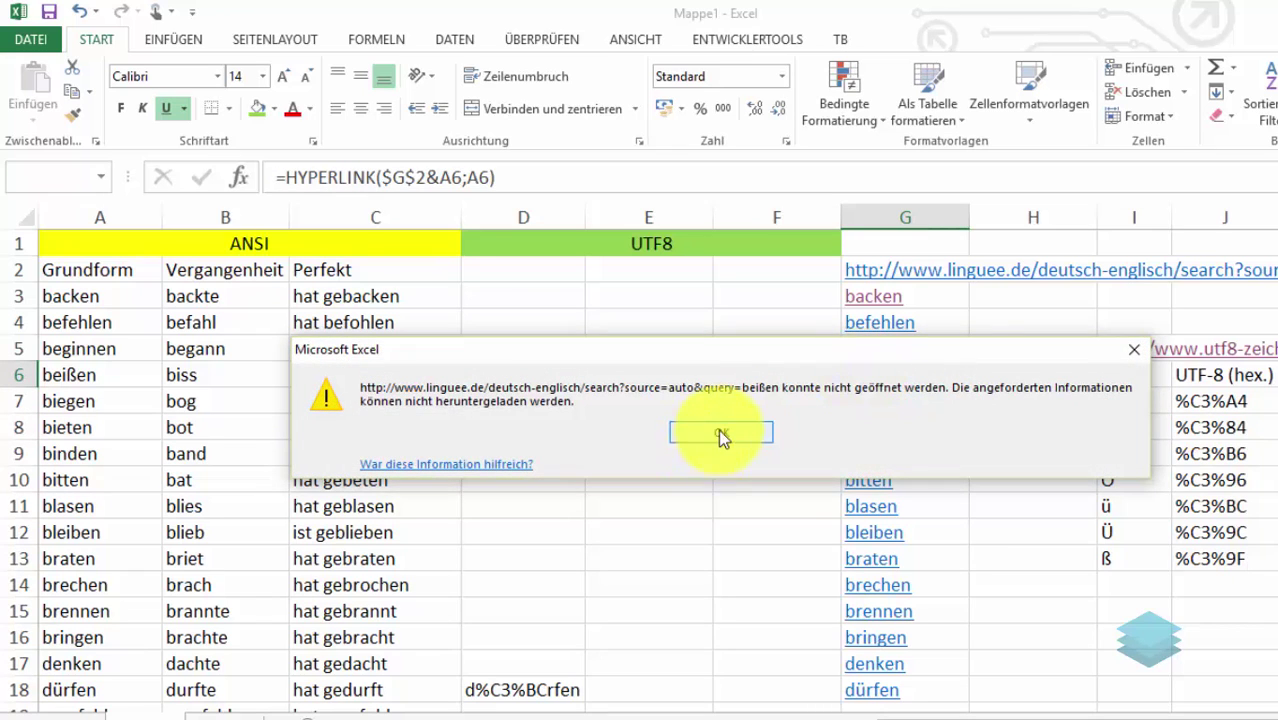
pyautogui.click(719, 430)
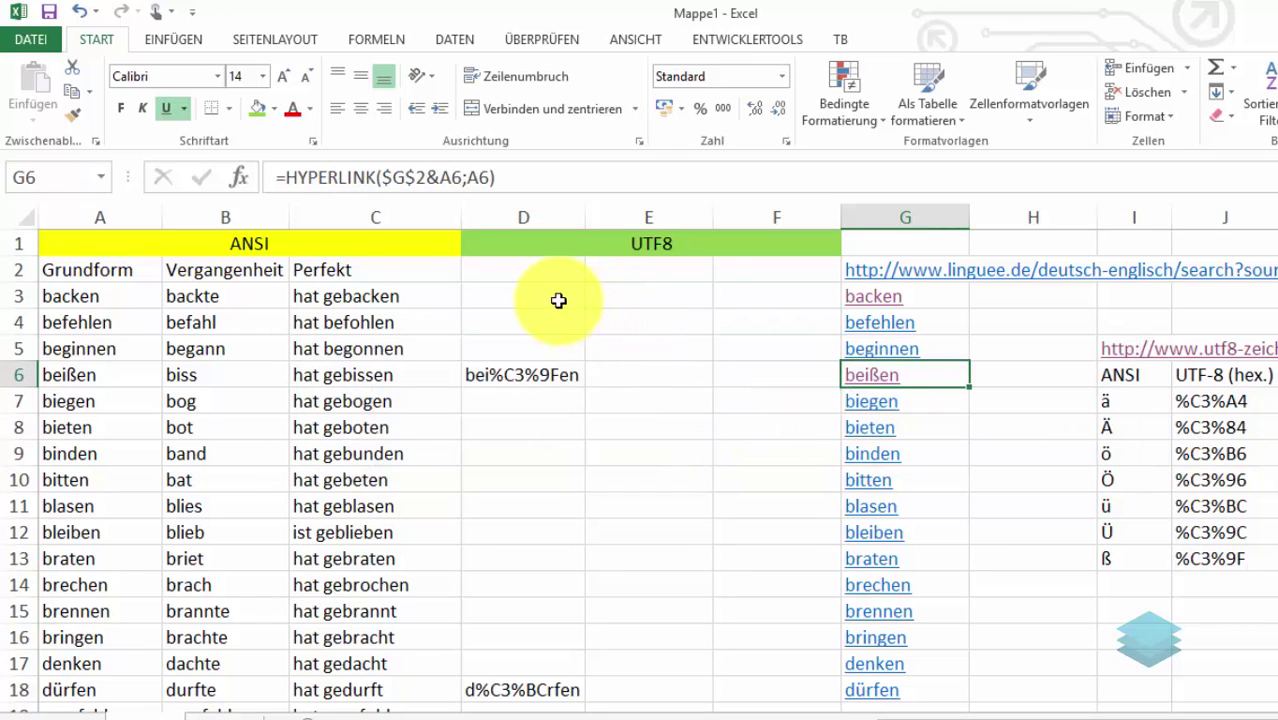
pyautogui.click(450, 177)
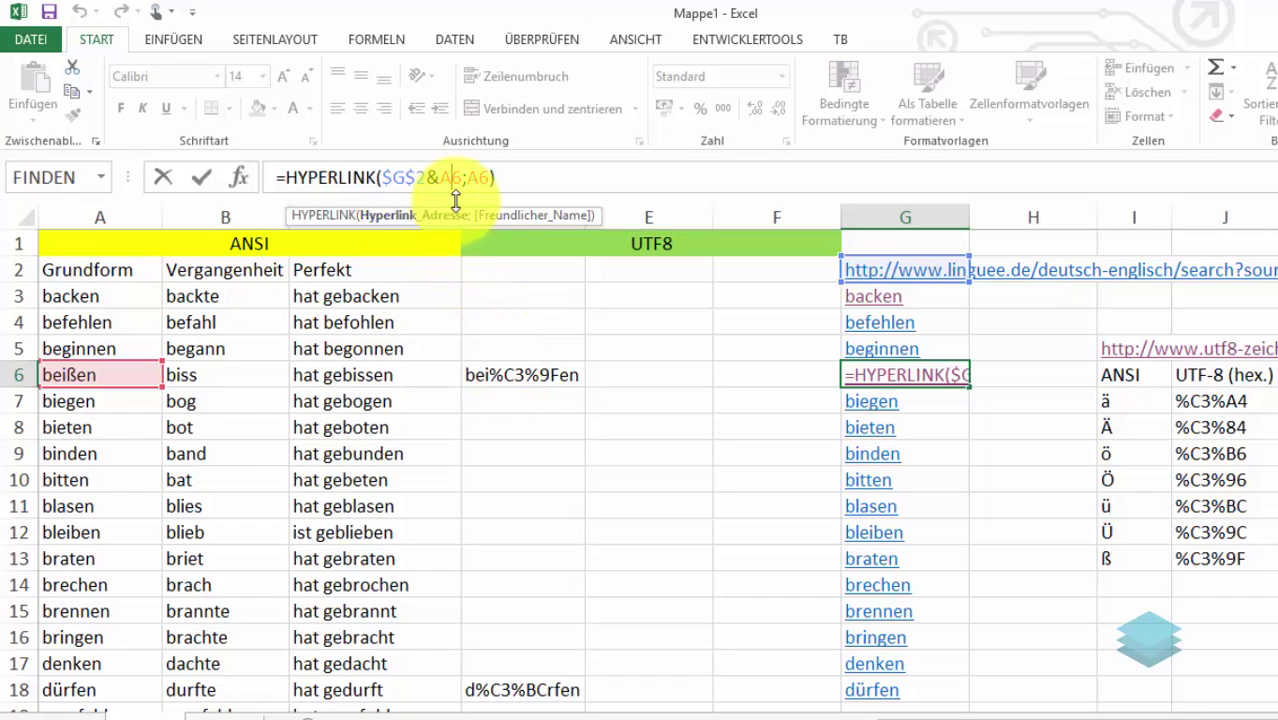
pyautogui.press('BackSpace')
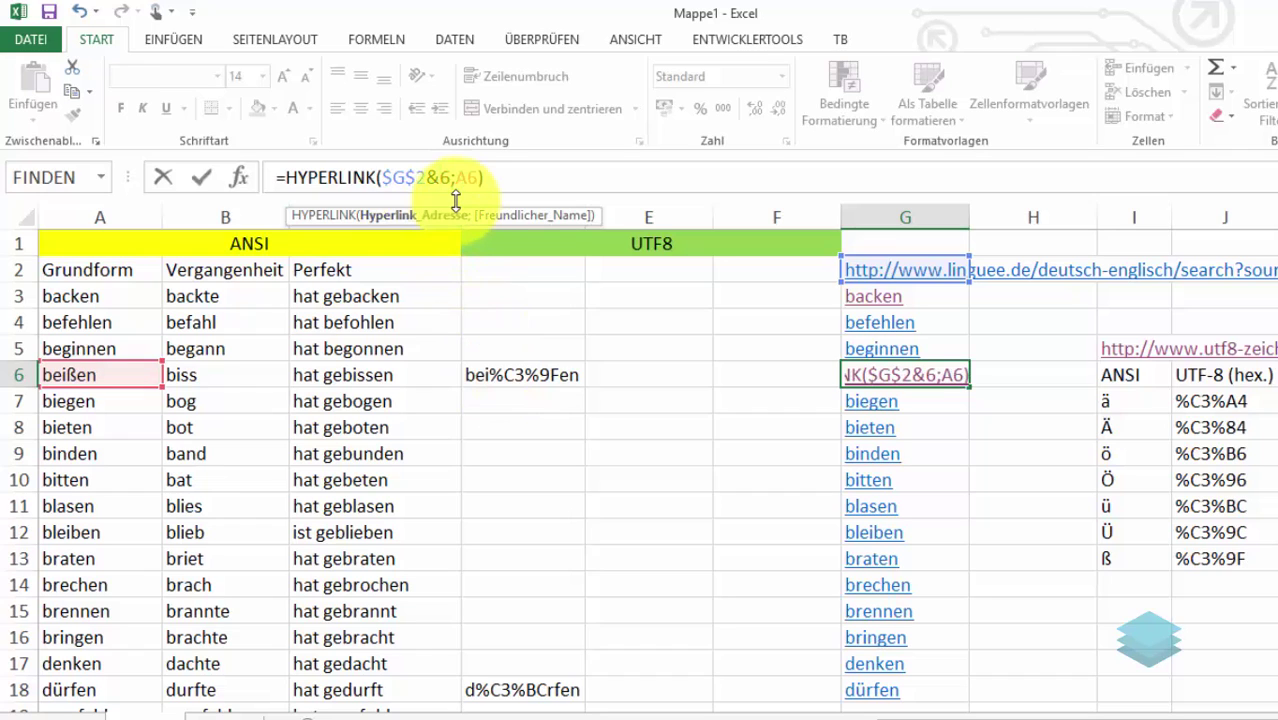
pyautogui.write('A')
pyautogui.press('Return')
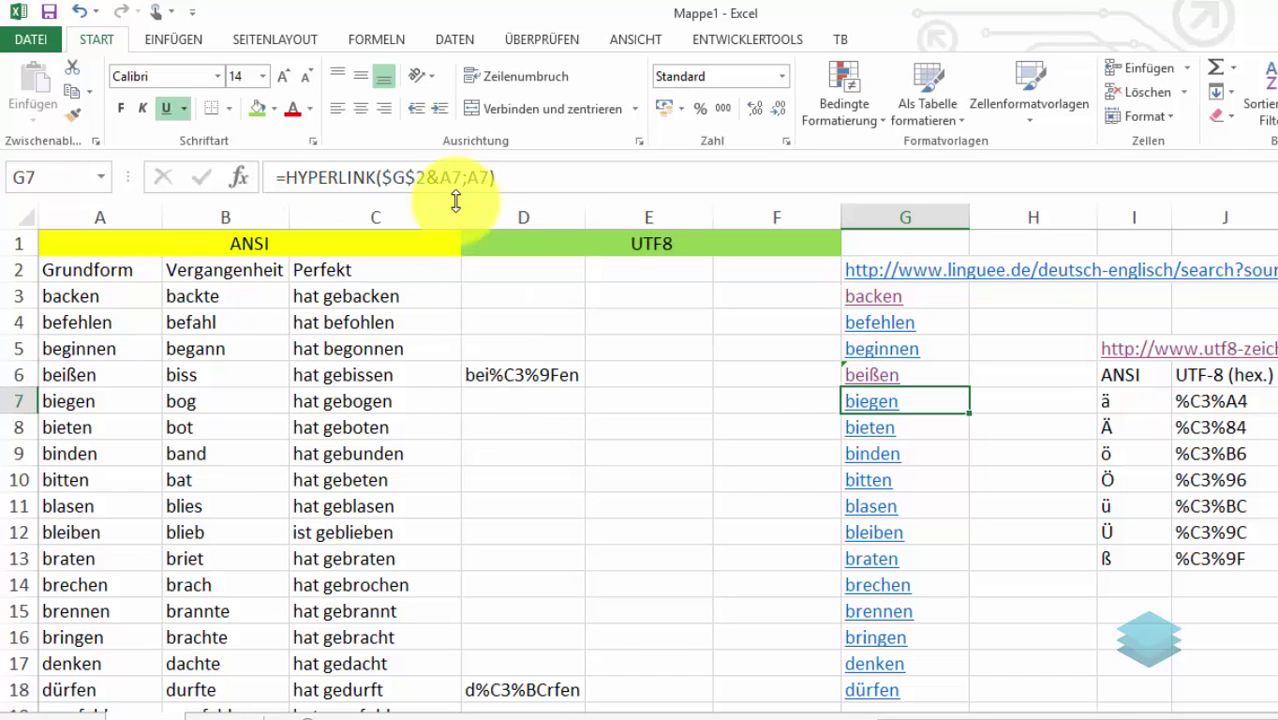
# Open the corrected beißen link to see Linguee's entry (bite, sting, itch), then return to Mappe1.
pyautogui.click(872, 383)
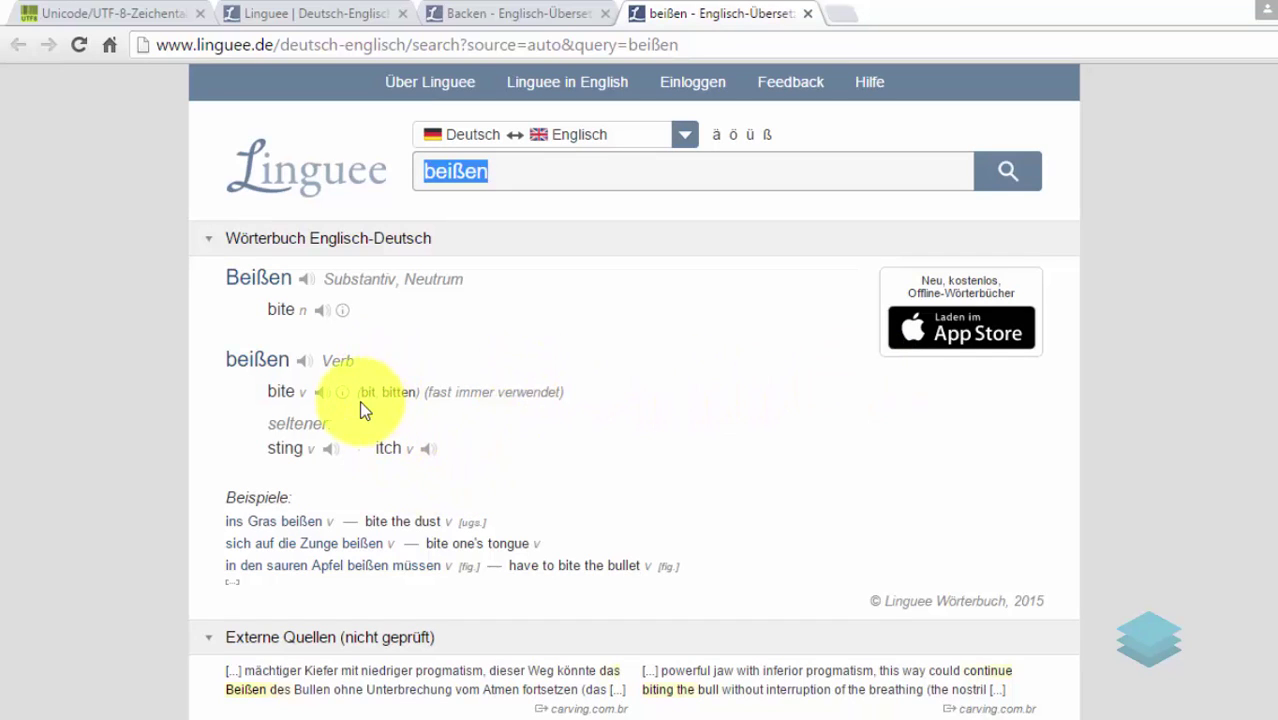
pyautogui.scroll(-2, 322, 429)
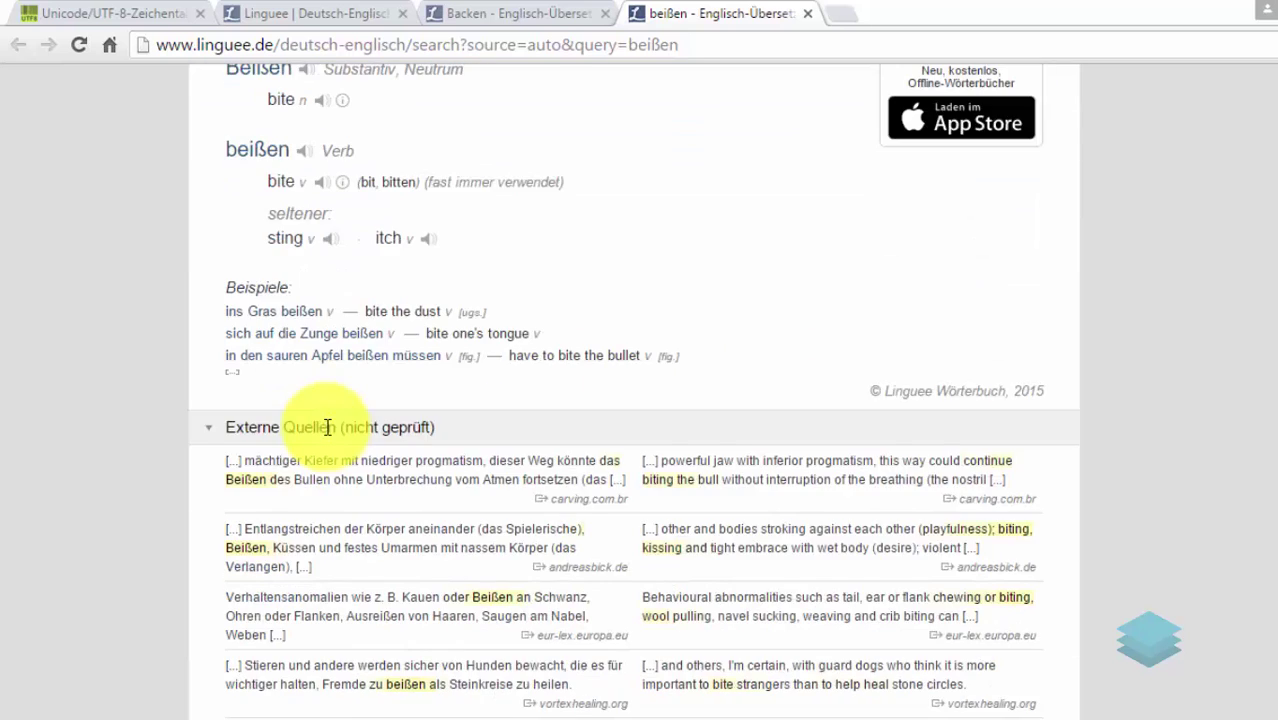
pyautogui.scroll(-3, 328, 434)
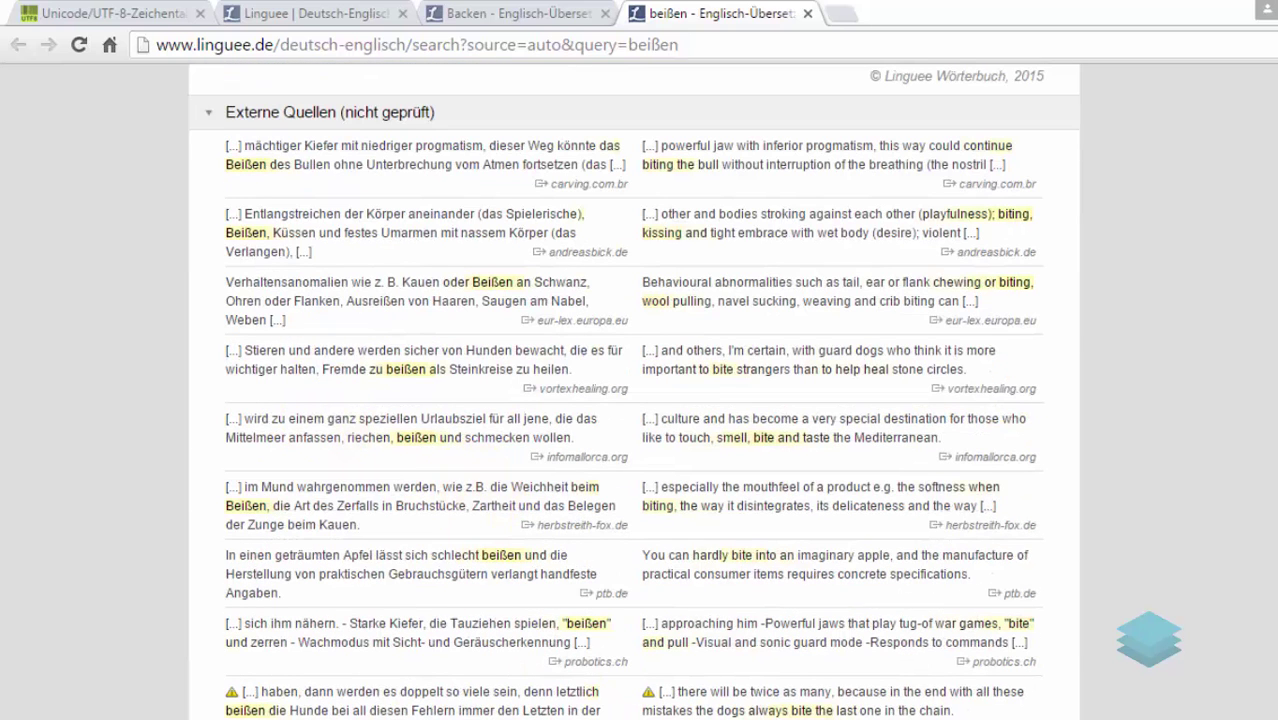
pyautogui.moveTo(745, 719)
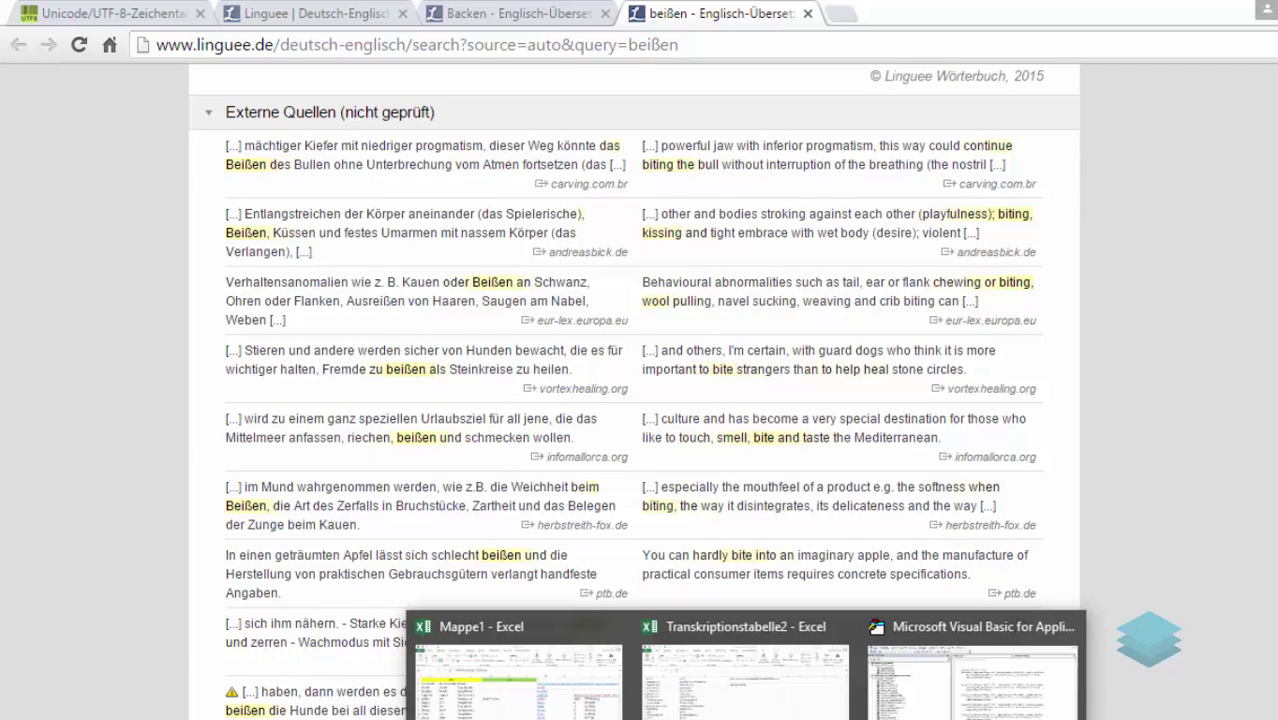
pyautogui.click(535, 700)
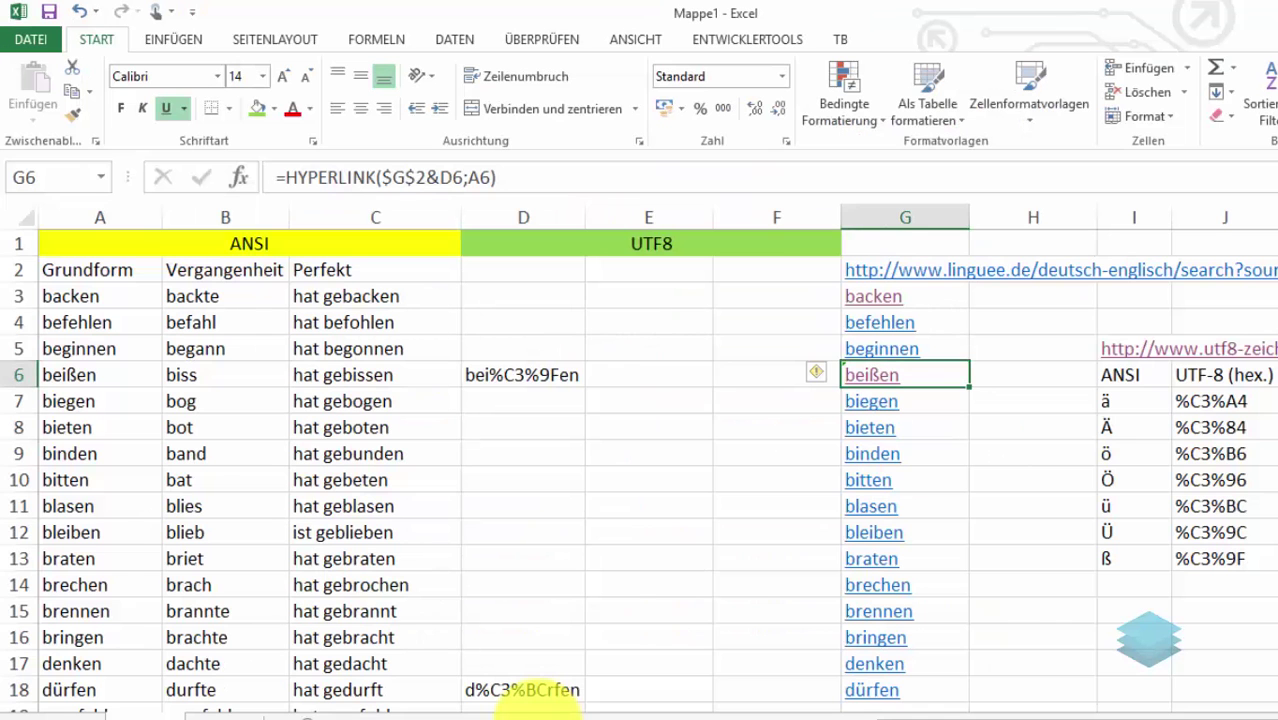
# Fill the G6 link formula down to G21 and open the dürfen link in G18.
pyautogui.scroll(-2, 593, 588)
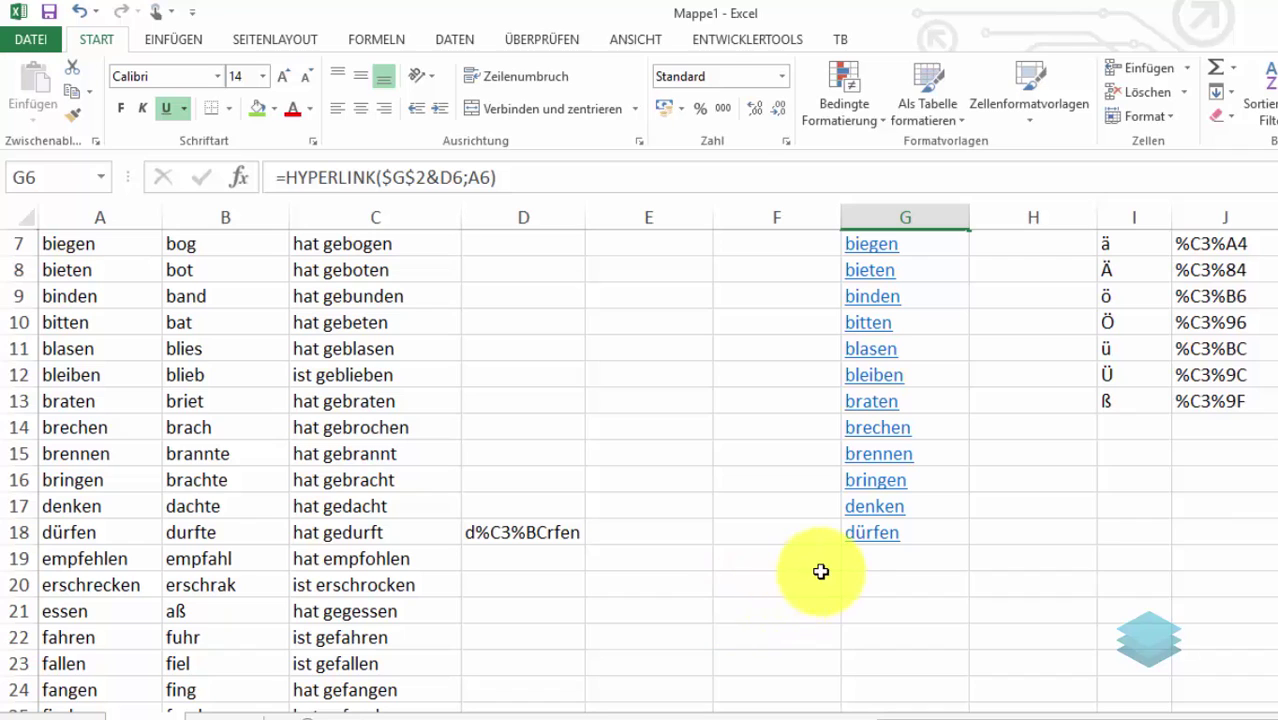
pyautogui.scroll(2, 947, 533)
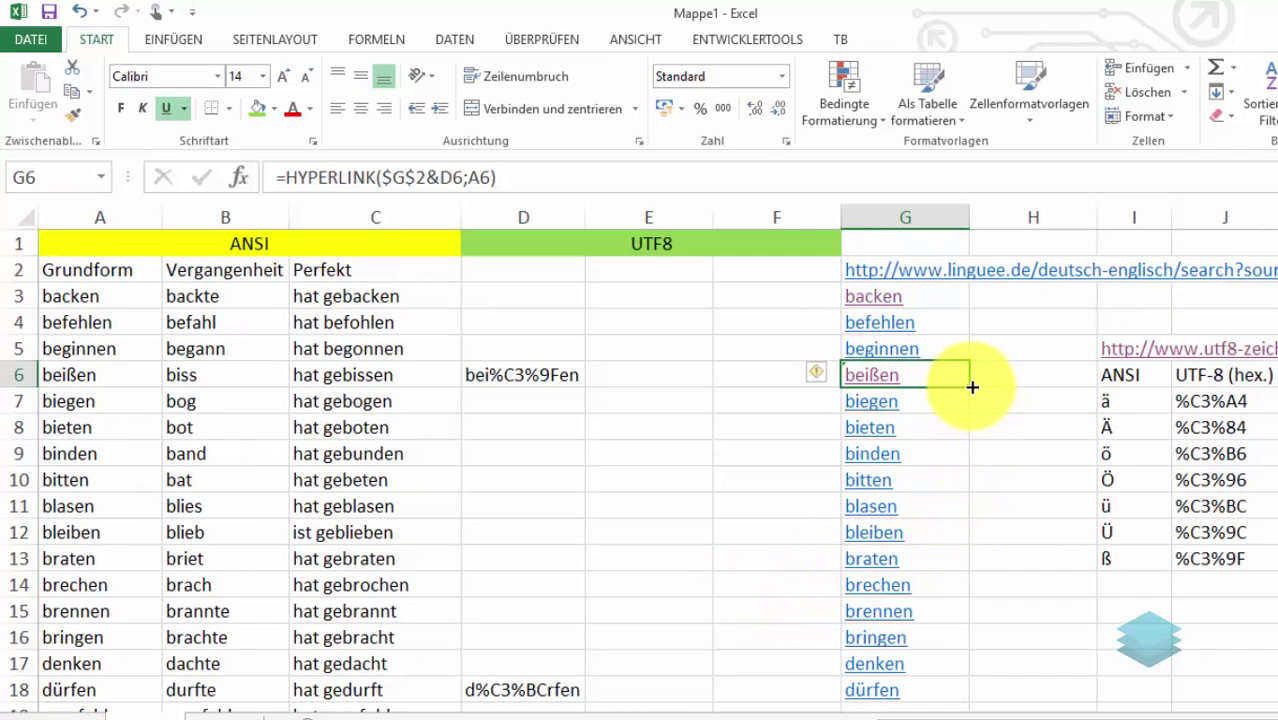
pyautogui.moveTo(972, 387); pyautogui.dragTo(948, 638)
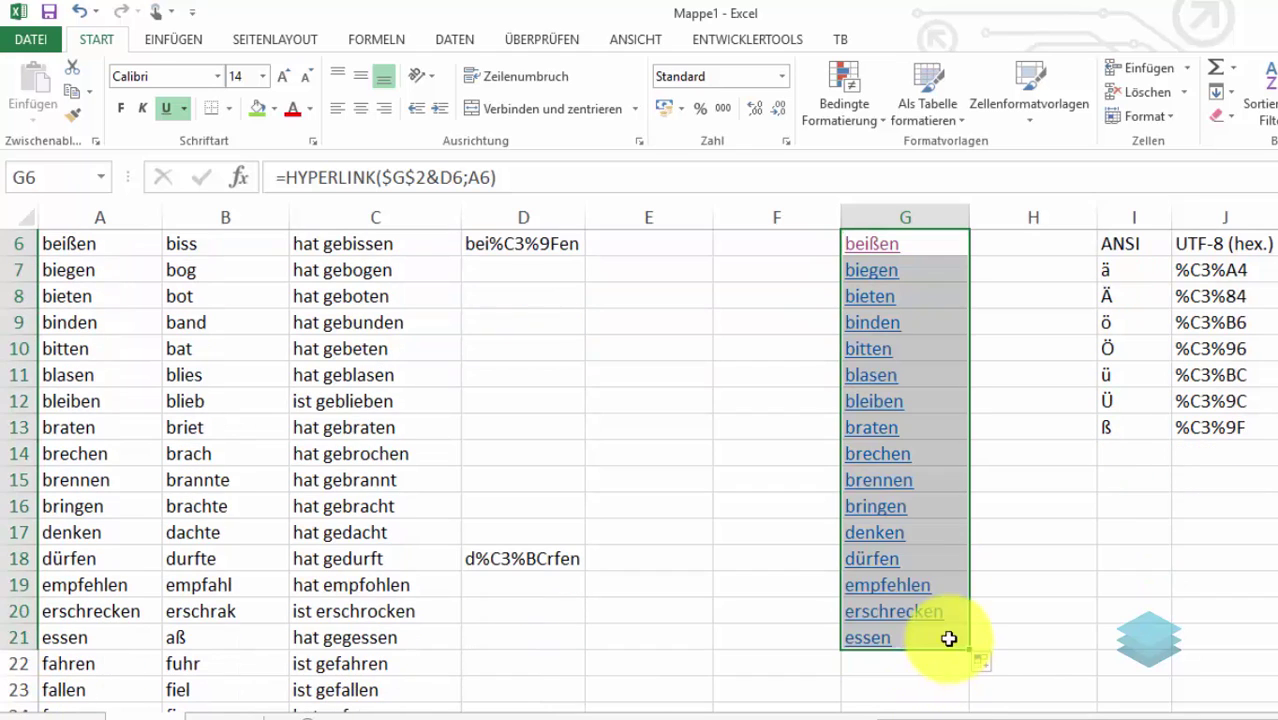
pyautogui.click(933, 562)
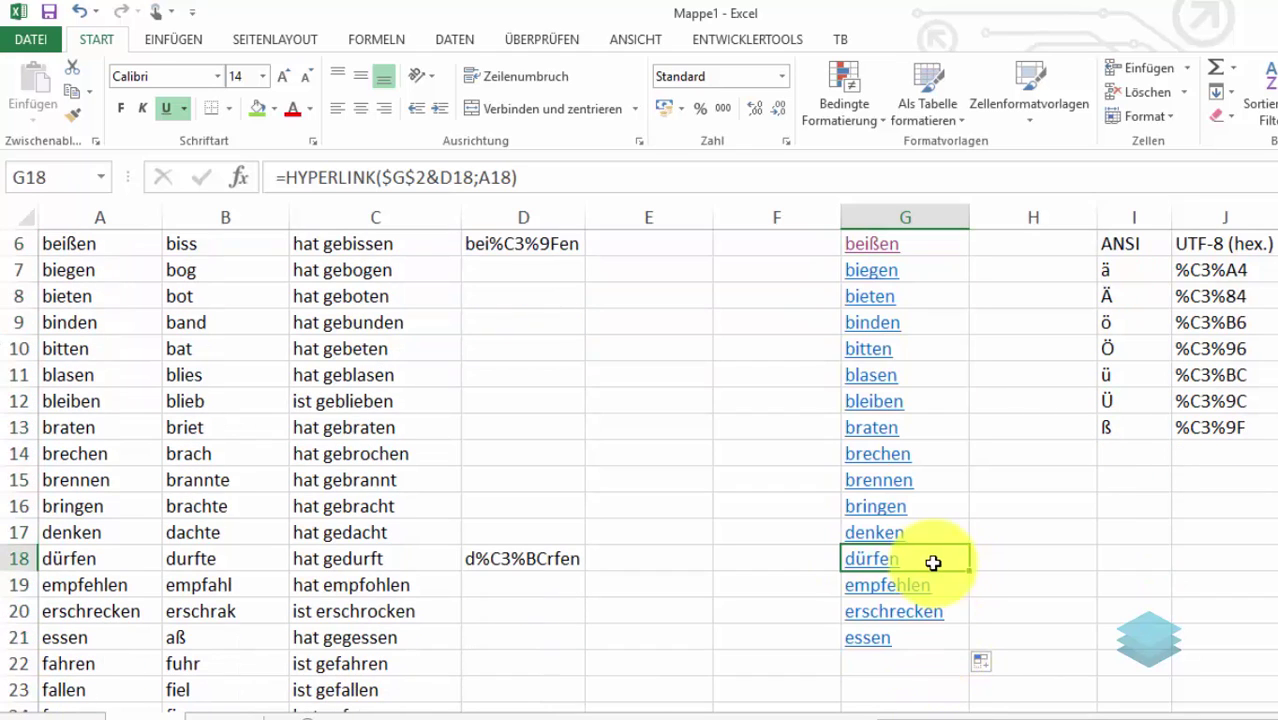
pyautogui.click(878, 568)
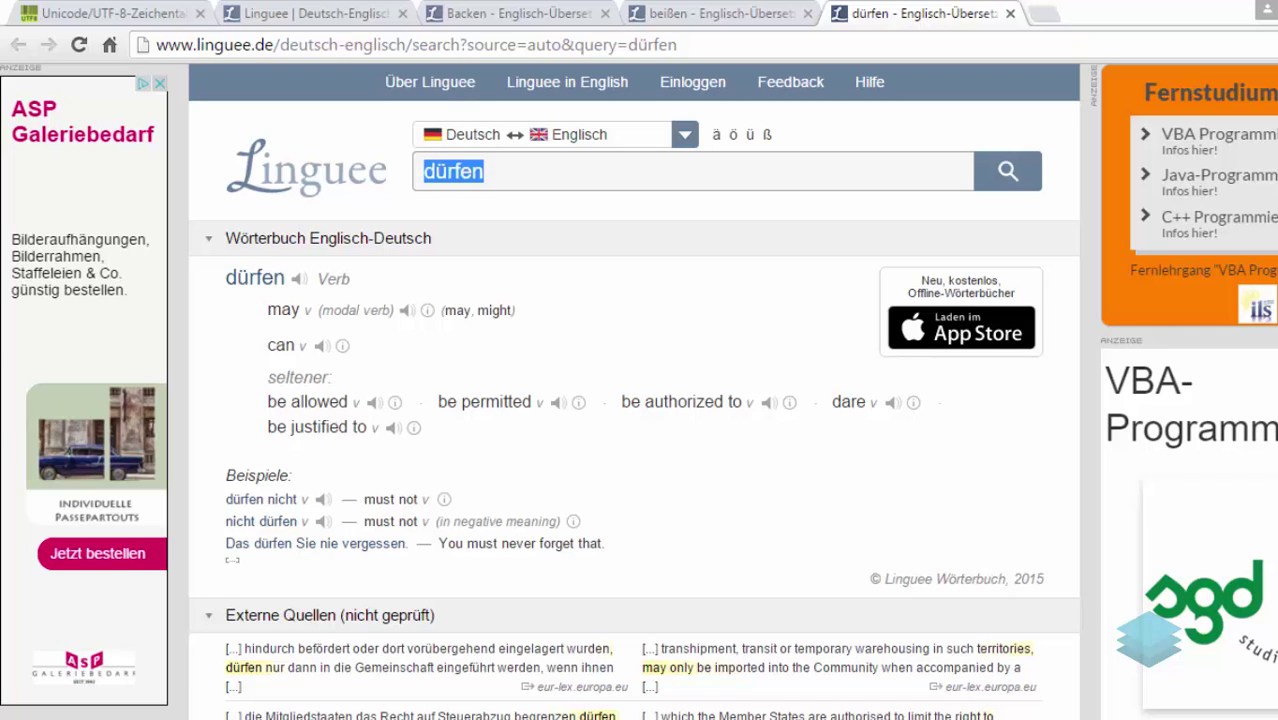
# Verify Linguee's dürfen entry lists may, can, be permitted and dare.
pyautogui.moveTo(745, 719)
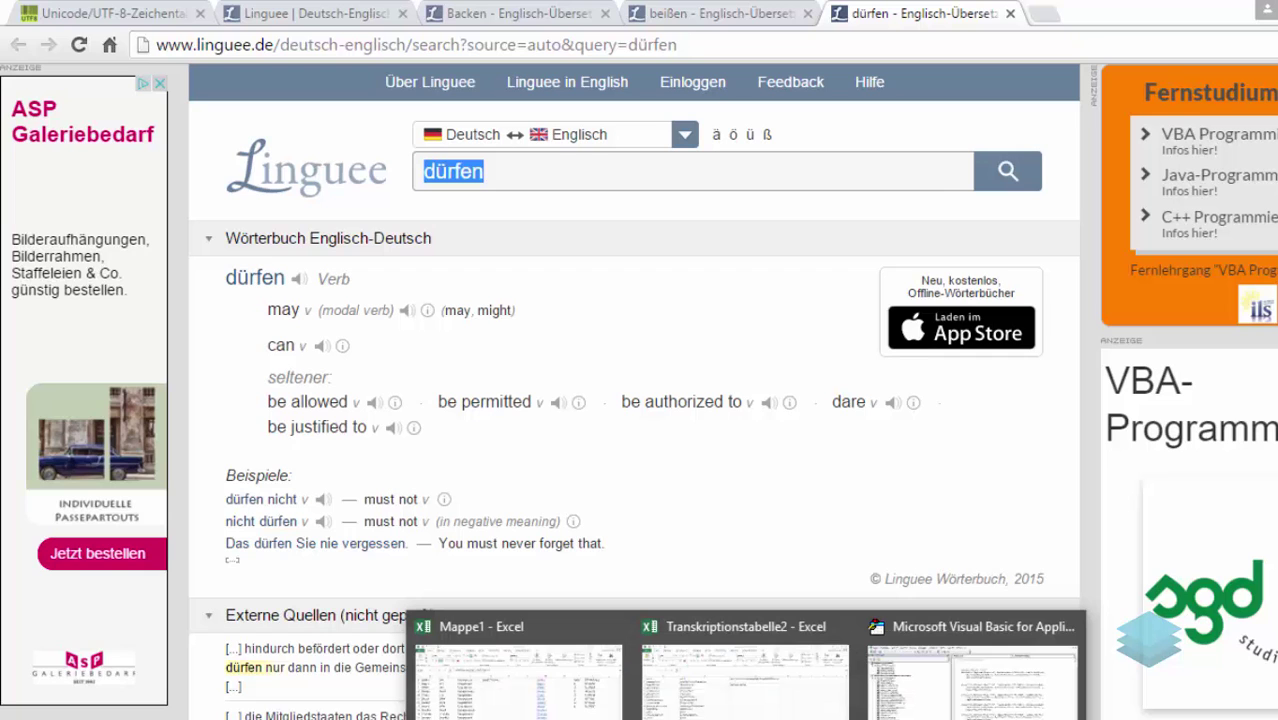
# Copy the verb table A2:C127 and paste it into columns D–F starting at D2.
pyautogui.click(515, 695)
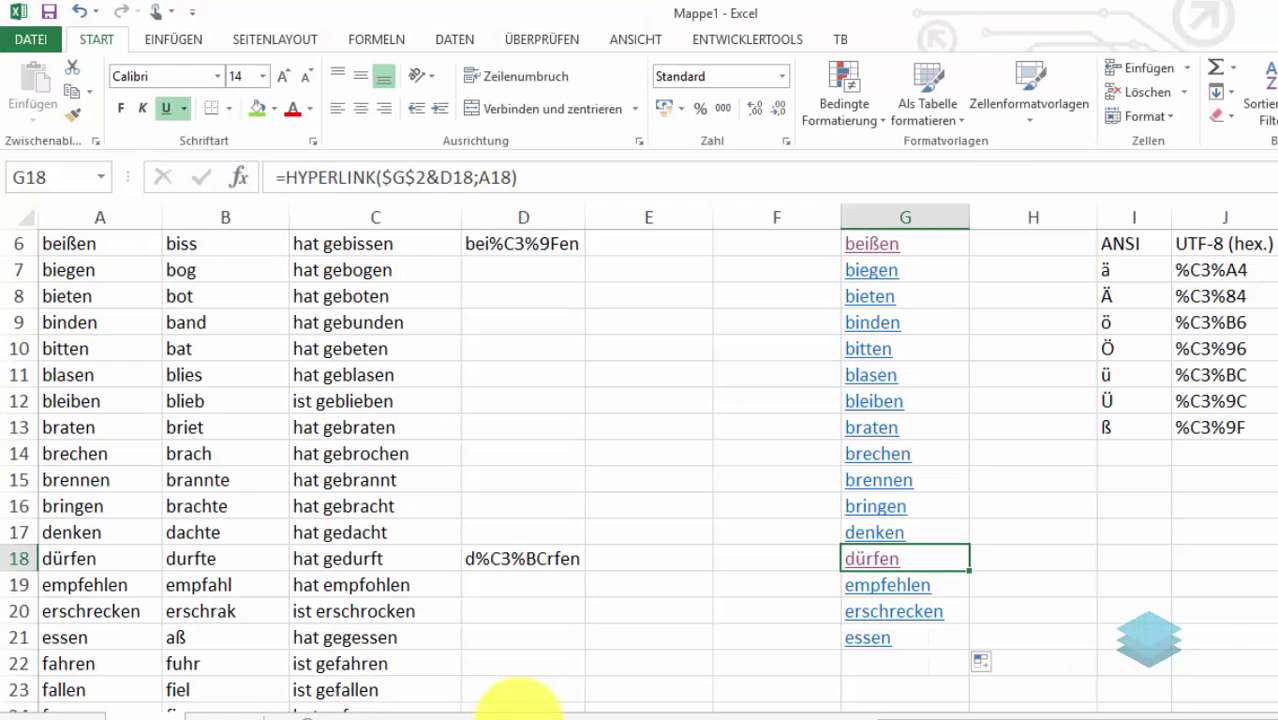
pyautogui.scroll(2, 535, 630)
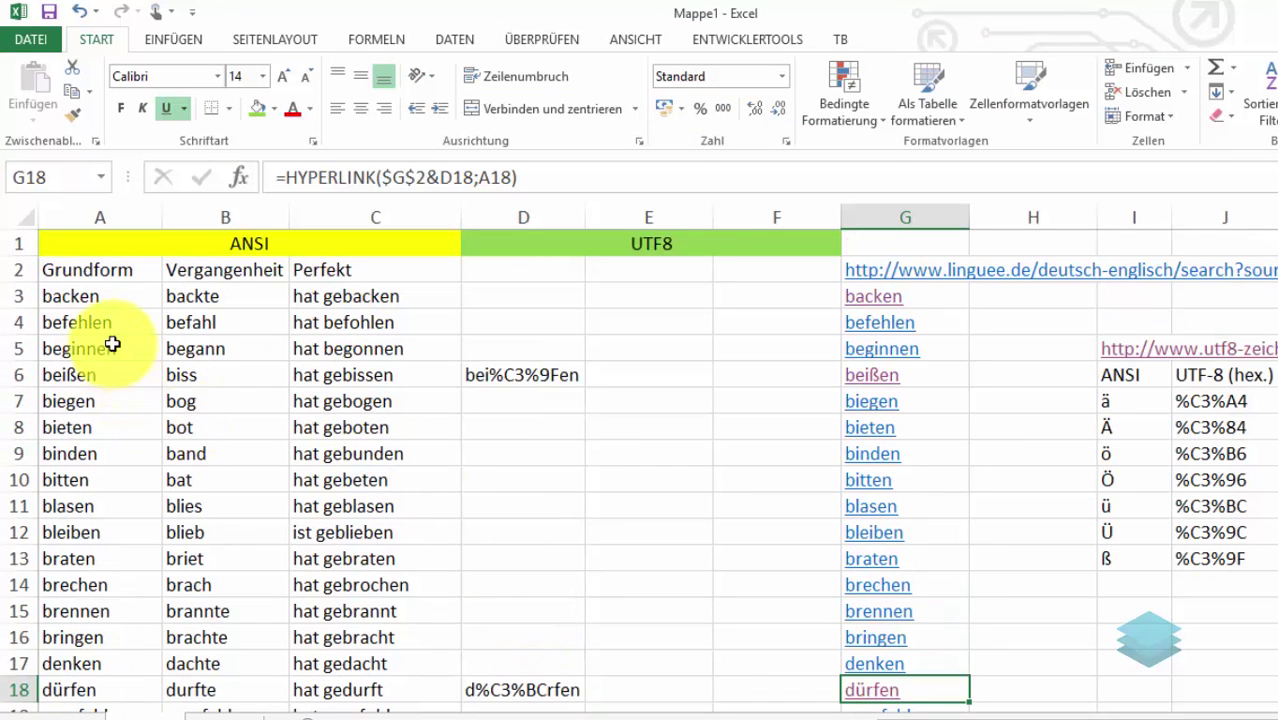
pyautogui.click(75, 270)
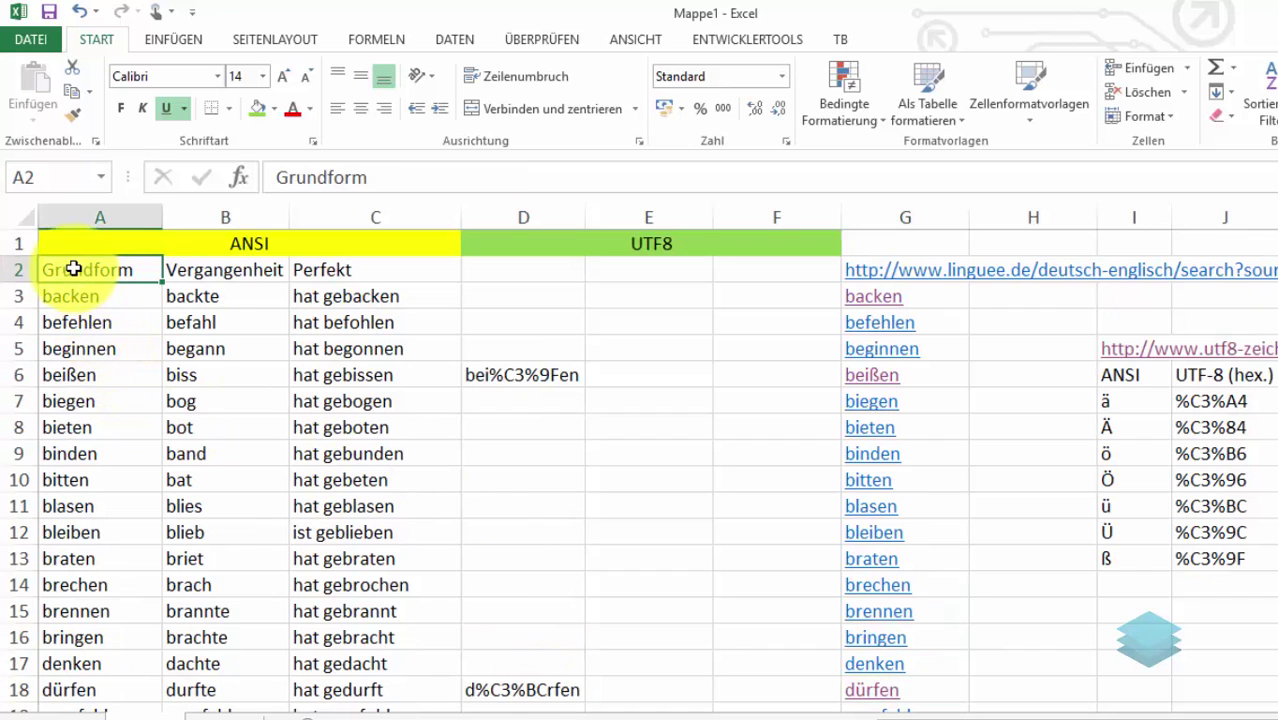
pyautogui.hotkey('ctrl', 'shift', 'Down')
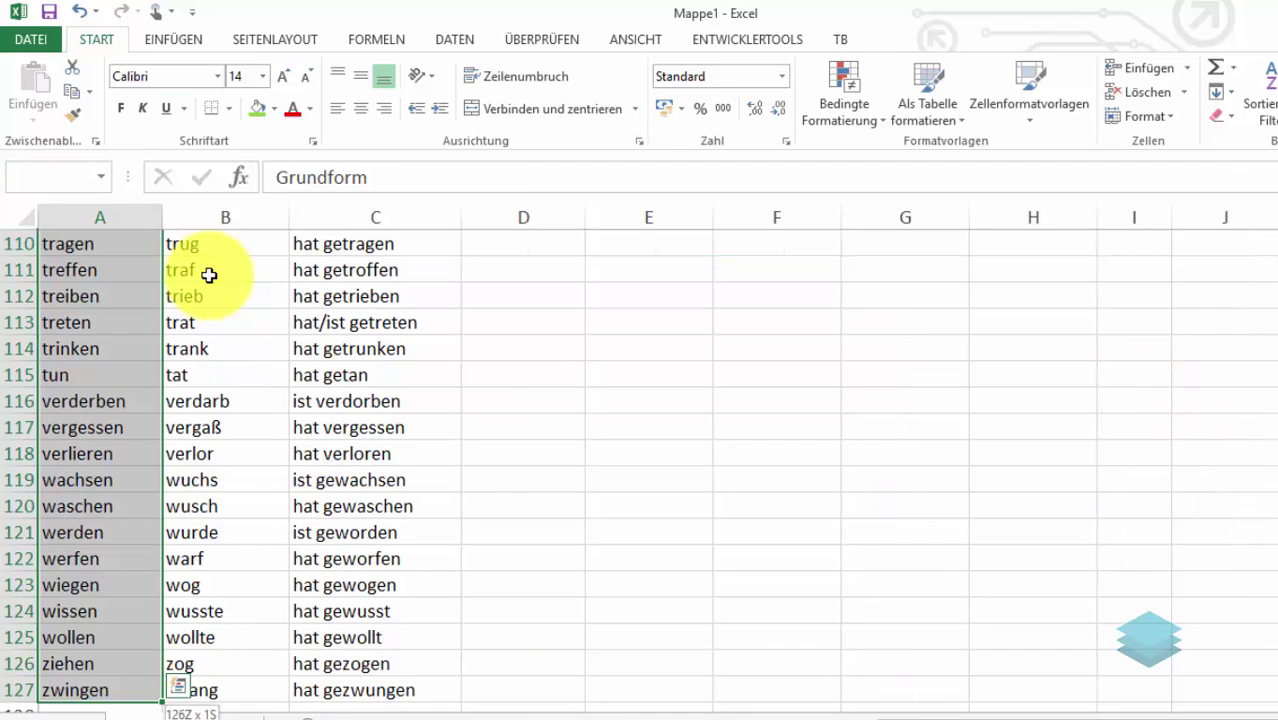
pyautogui.hotkey('shift', 'Right')
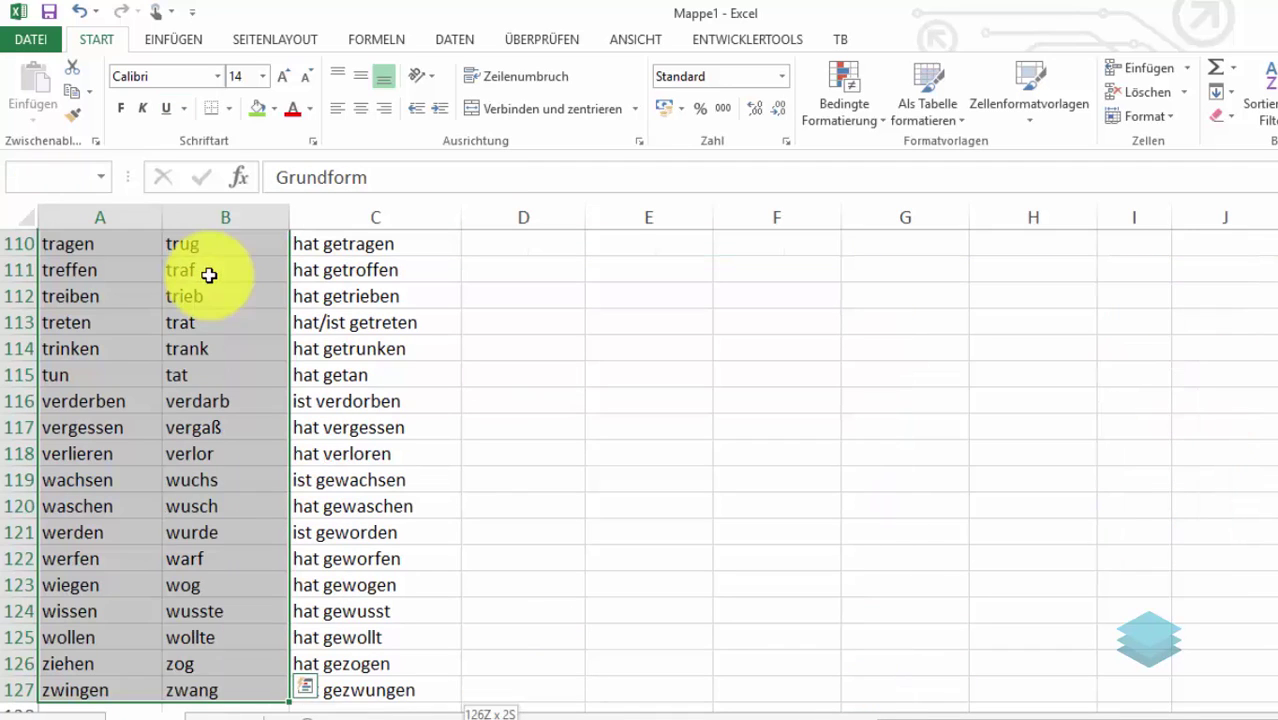
pyautogui.hotkey('shift', 'Right')
pyautogui.hotkey('ctrl', 'c')
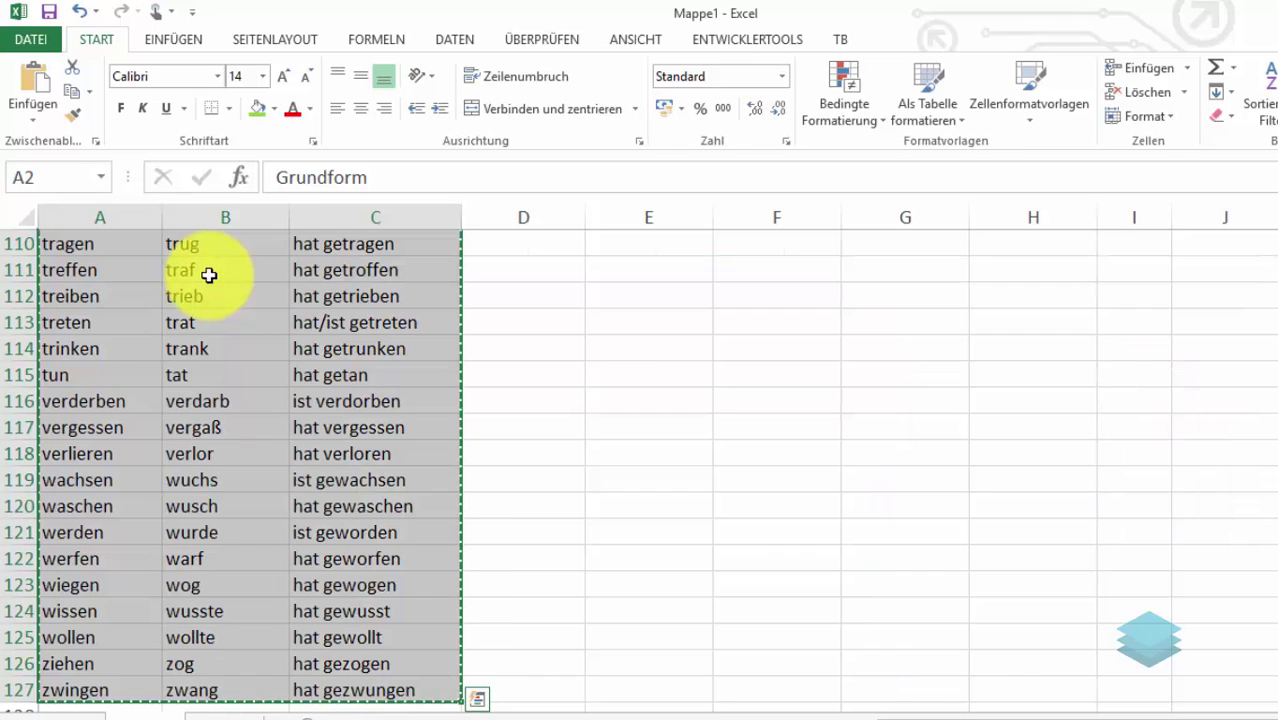
pyautogui.press('Right')
pyautogui.press('Right')
pyautogui.press('Right')
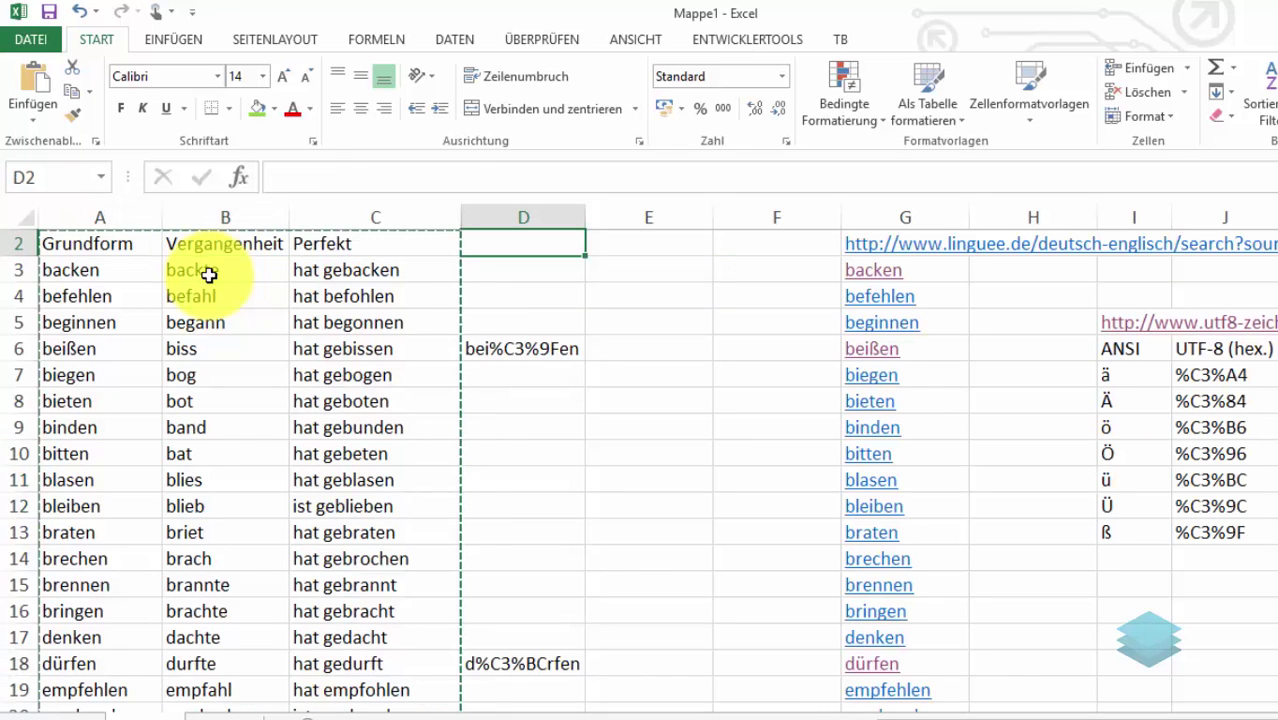
pyautogui.hotkey('ctrl', 'v')
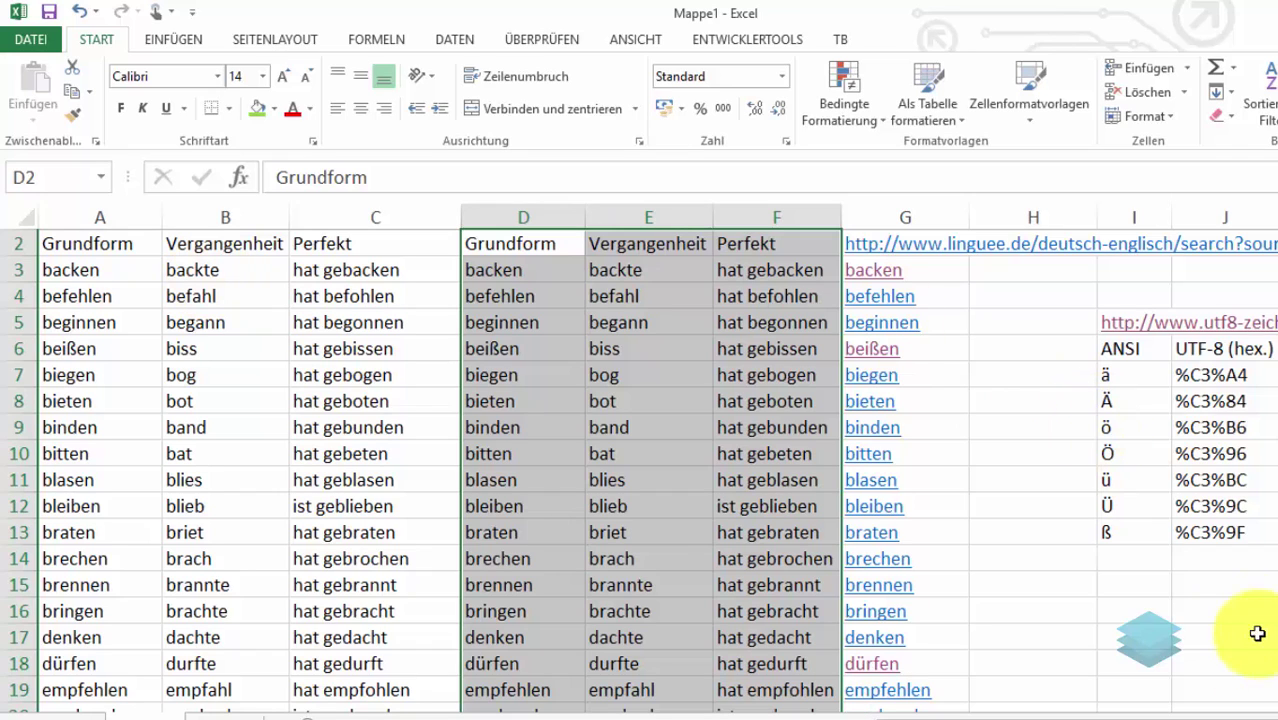
pyautogui.click(1207, 532)
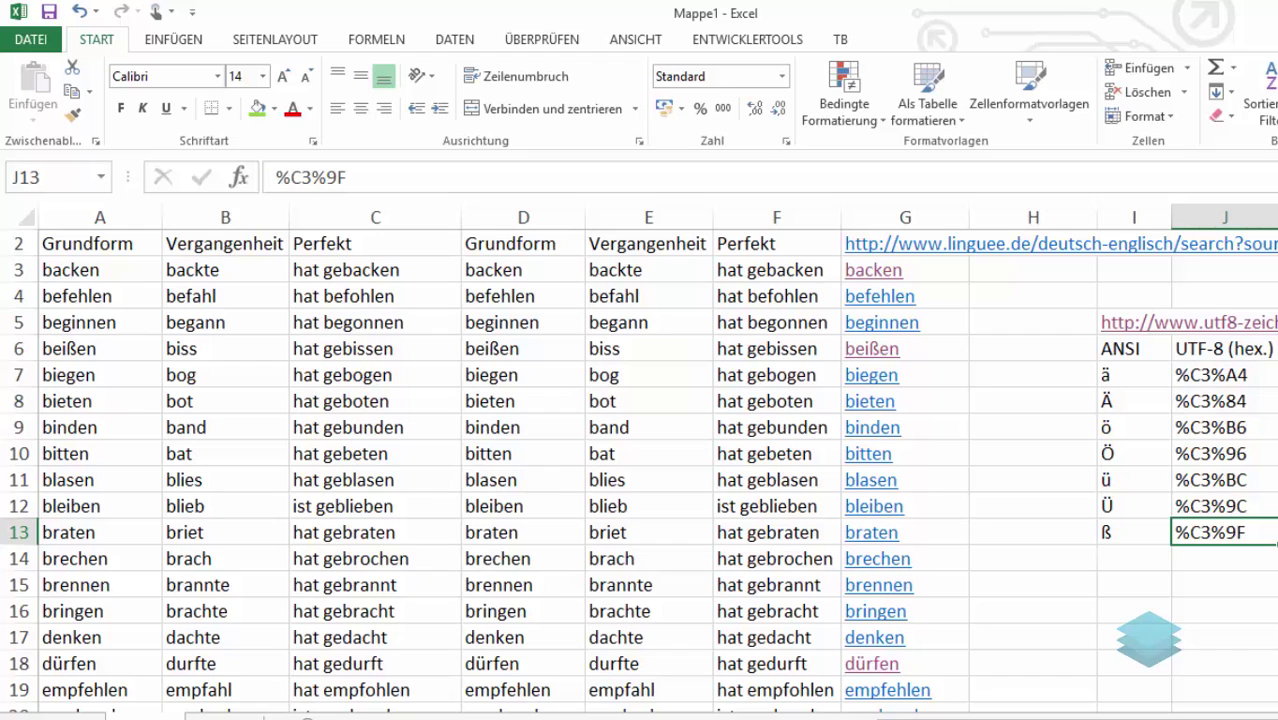
# Use Find & Replace to change every ß to %C3%9F, replacing 41 cells.
pyautogui.hotkey('alt', 'r')
pyautogui.press('s')
pyautogui.press('u')
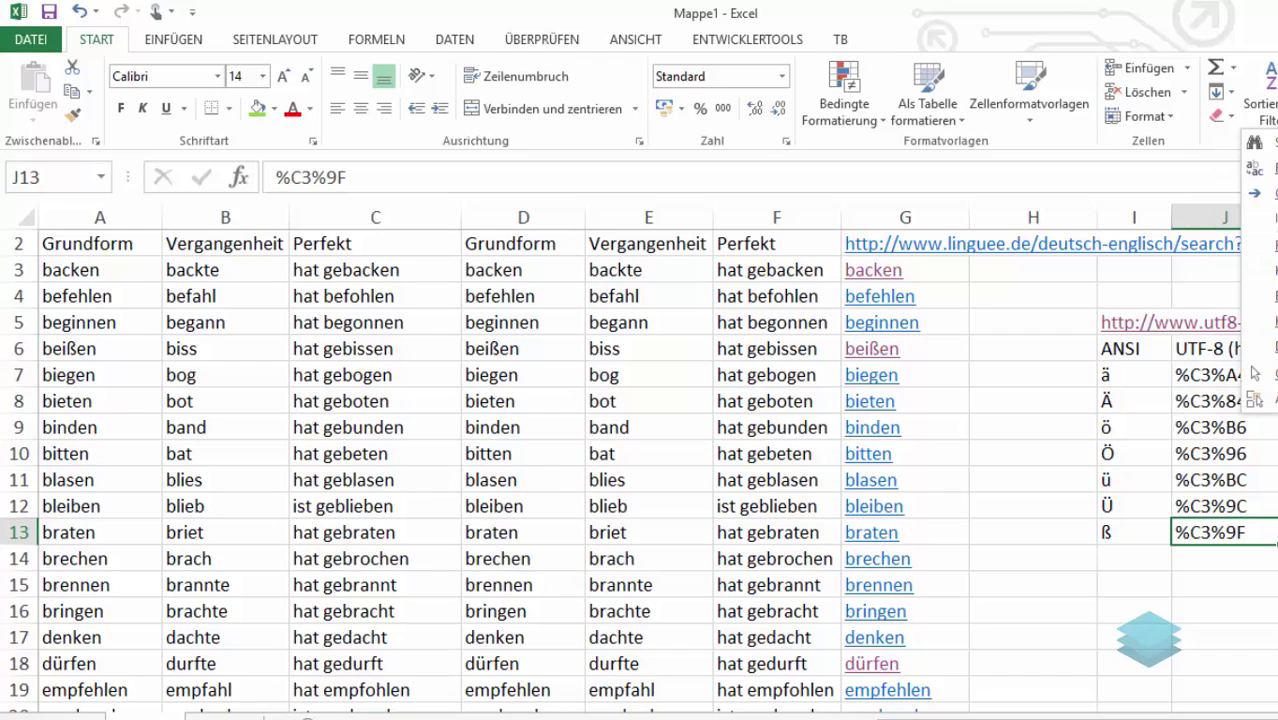
pyautogui.click(1266, 168)
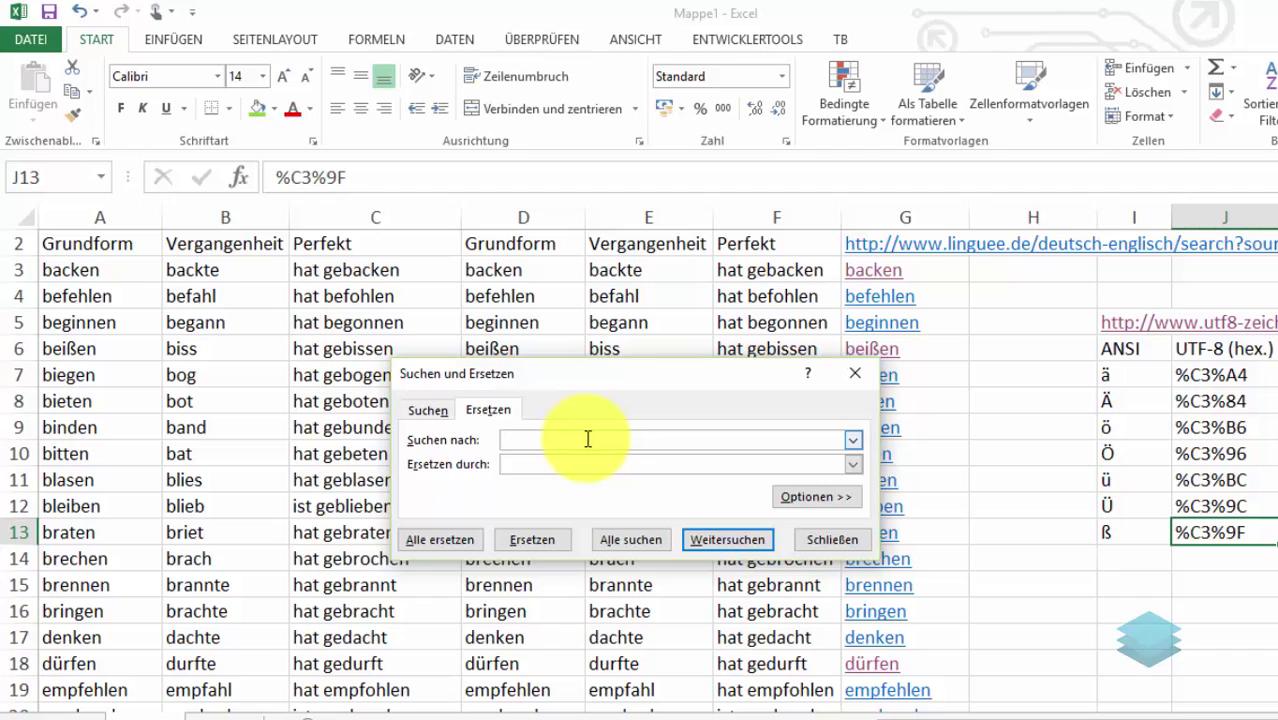
pyautogui.write('ß')
pyautogui.click(551, 469)
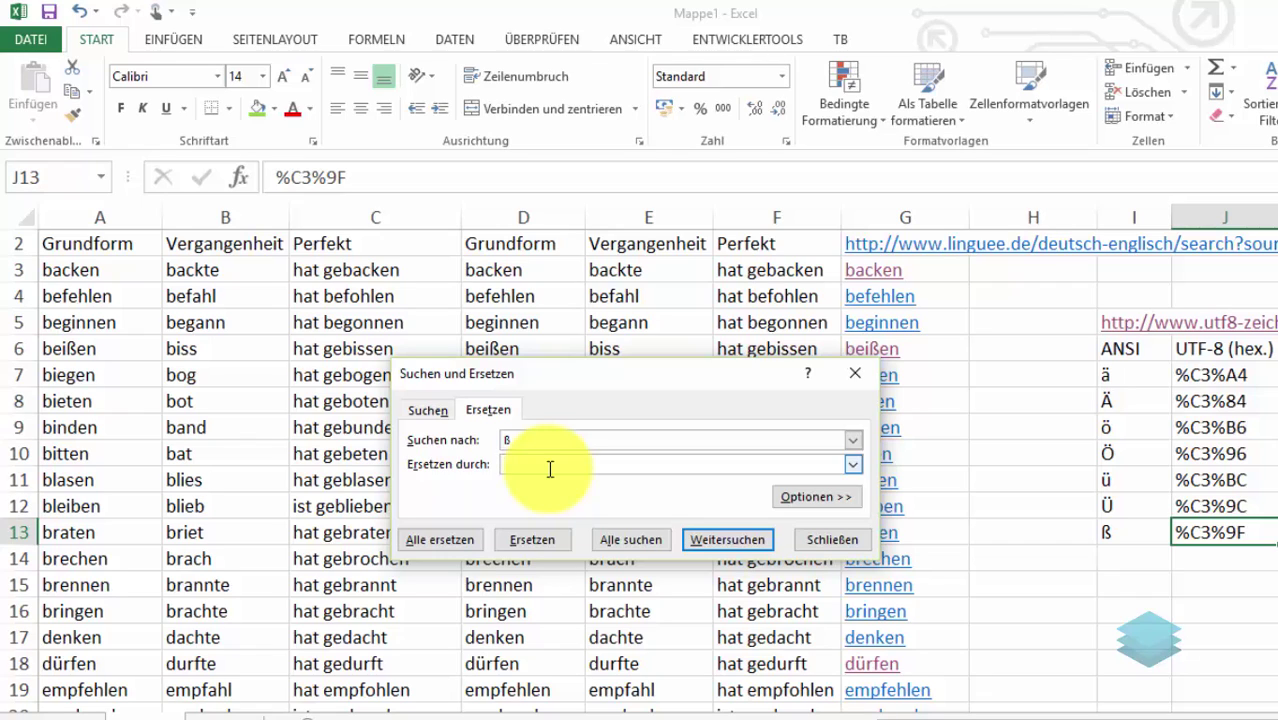
pyautogui.write('%')
pyautogui.write('C3')
pyautogui.write('%')
pyautogui.write('9')
pyautogui.write('F')
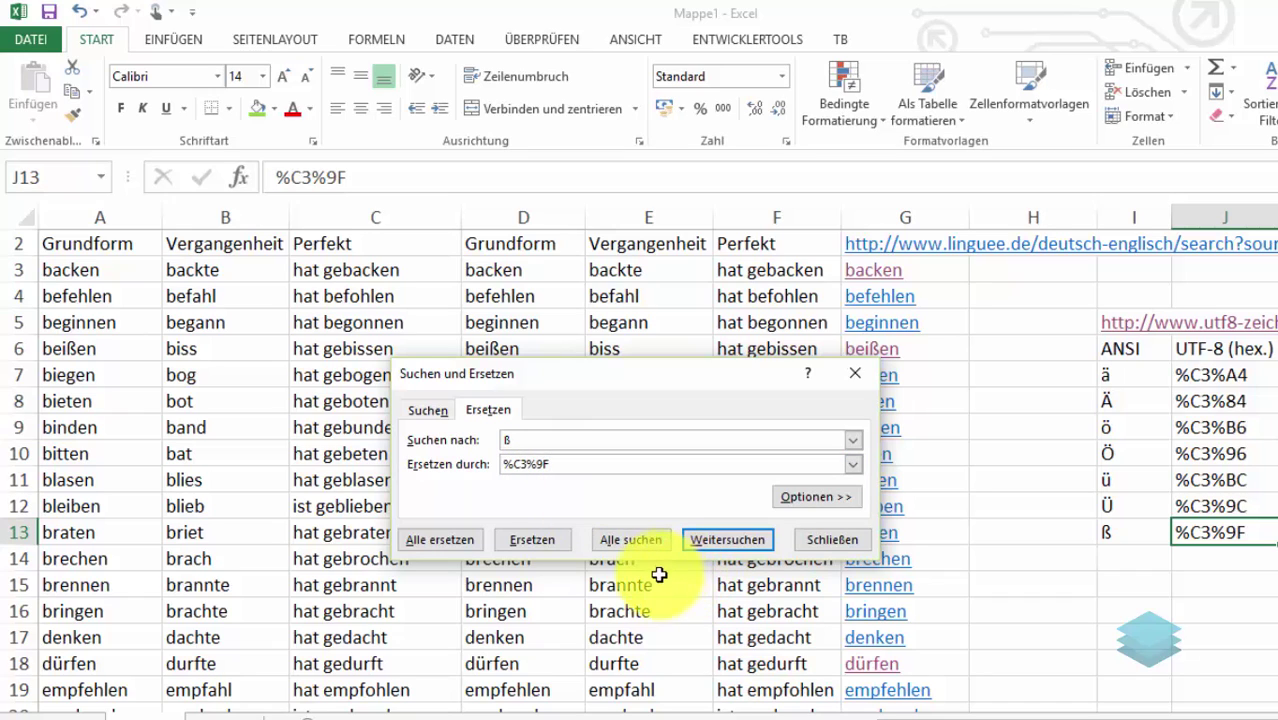
pyautogui.click(451, 541)
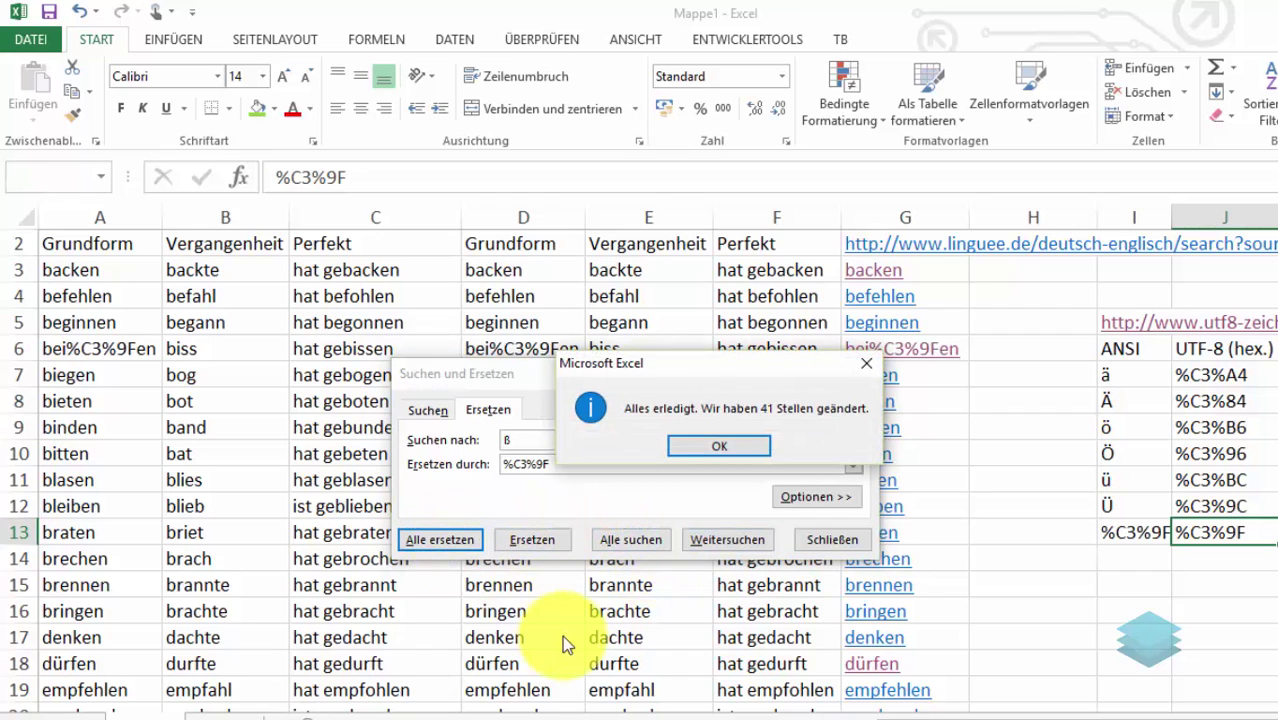
pyautogui.click(740, 446)
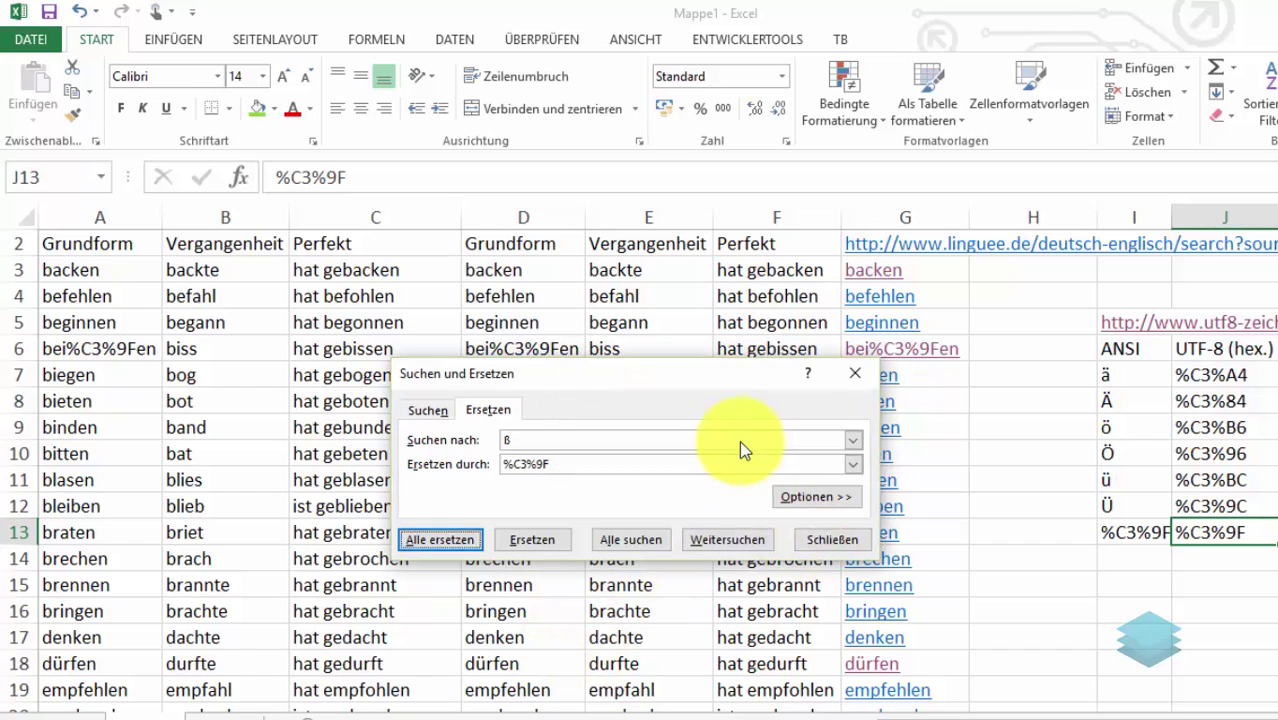
pyautogui.click(822, 535)
pyautogui.scroll(-1, 653, 499)
# Replace ß with %C3%9F in columns D–F only, changing 20 cells such as D6 to bei%C3%9Fen.
pyautogui.scroll(-2, 653, 499)
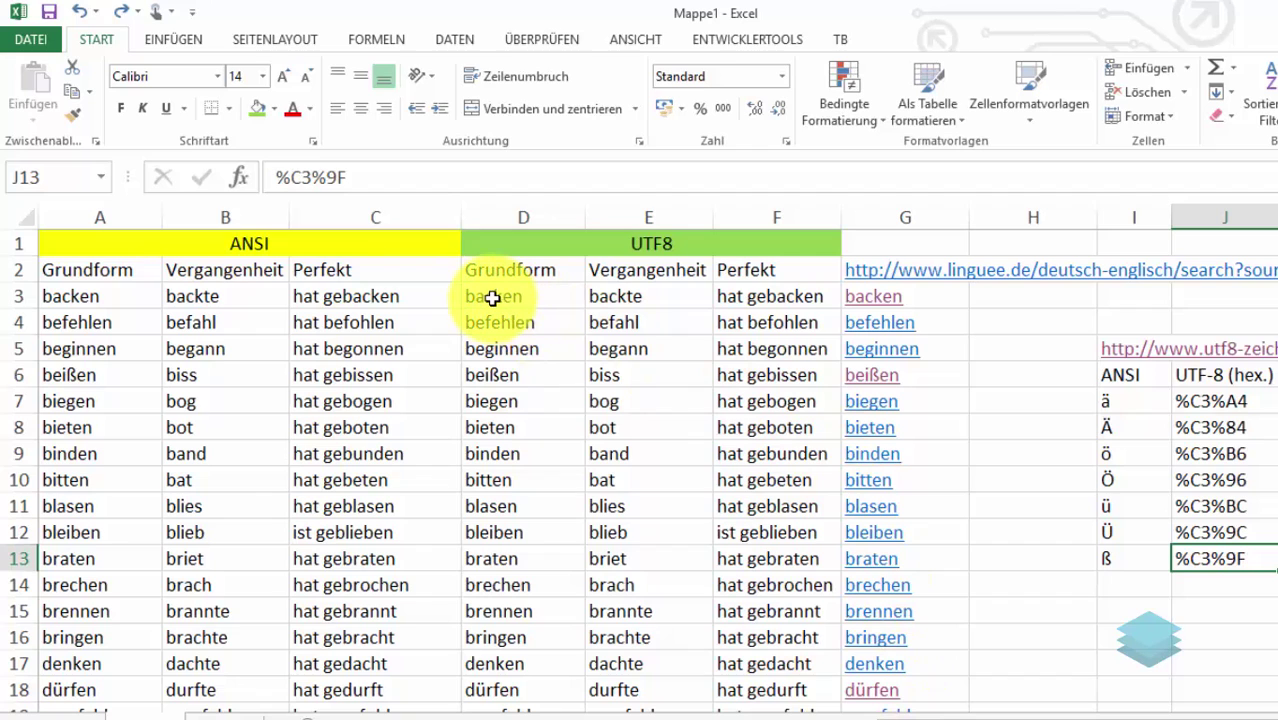
pyautogui.click(505, 245)
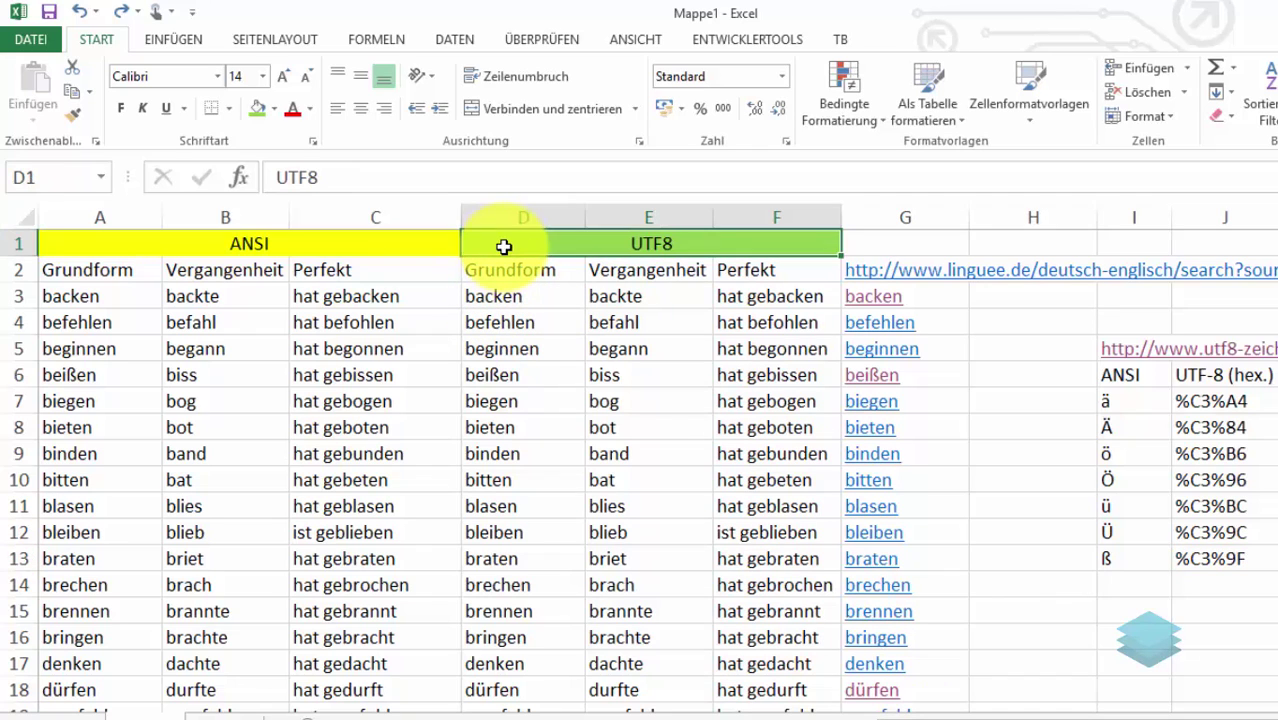
pyautogui.moveTo(499, 209); pyautogui.dragTo(820, 210)
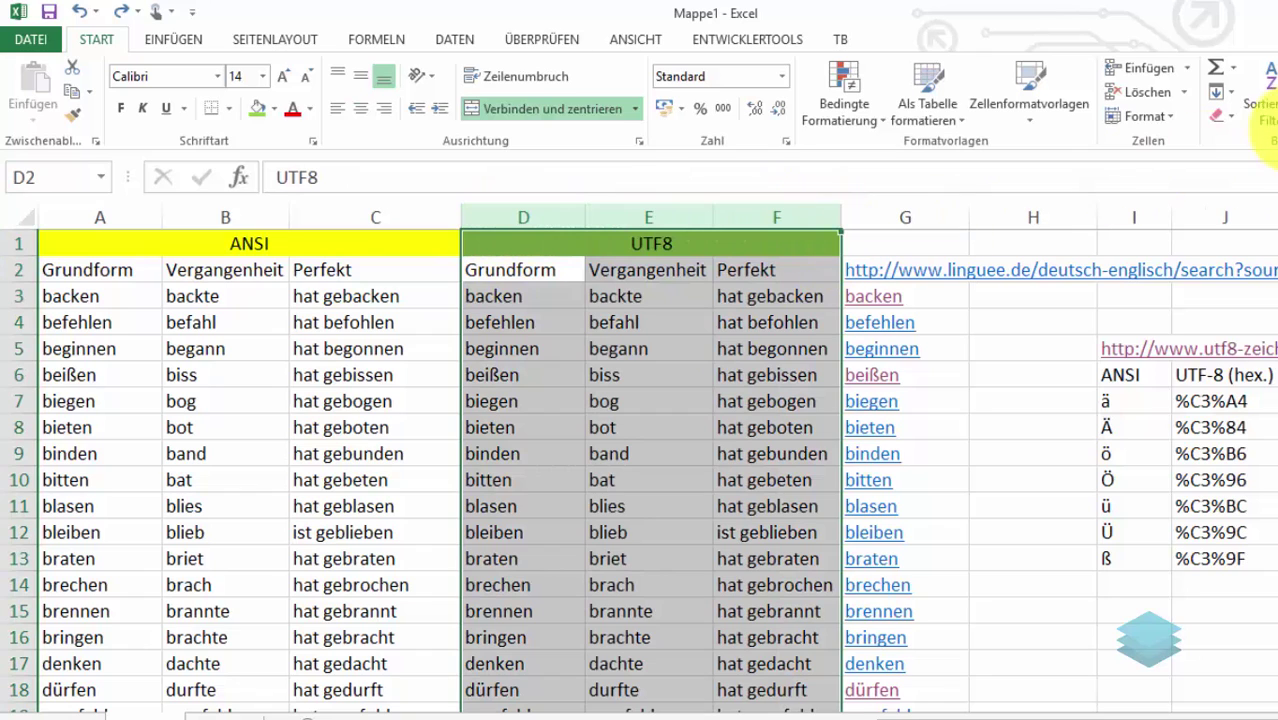
pyautogui.click(1276, 105)
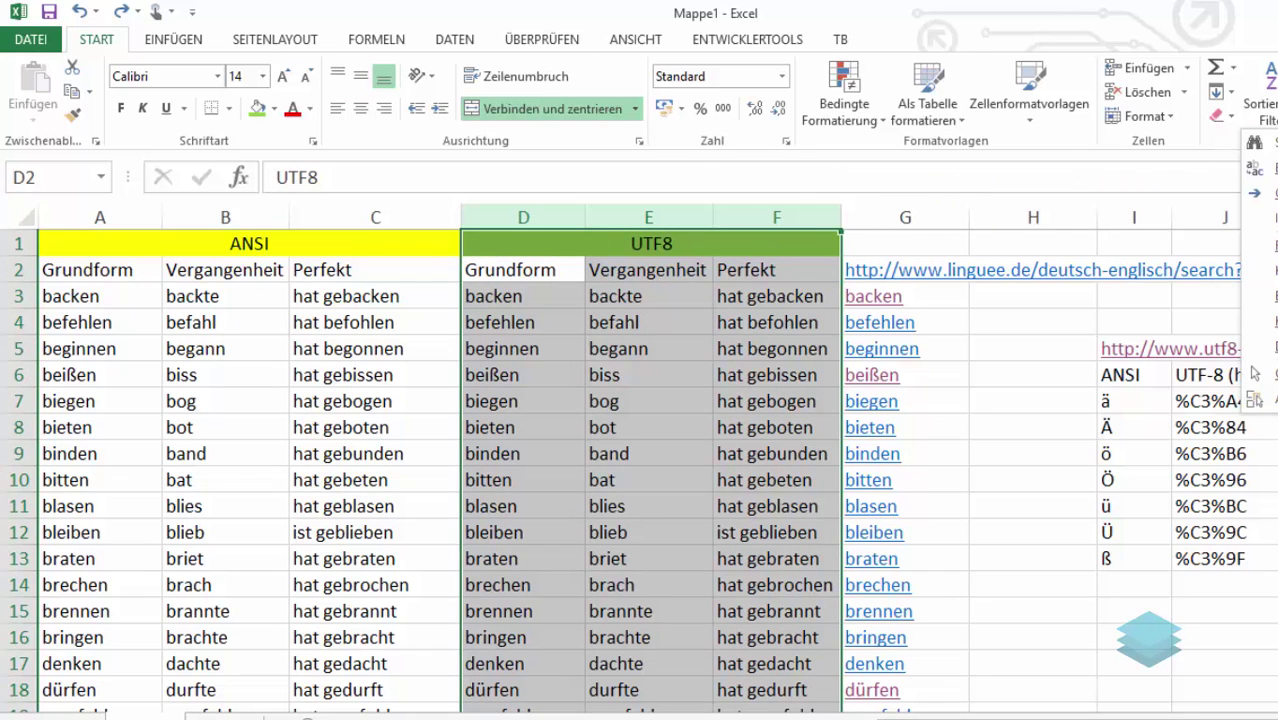
pyautogui.click(1262, 168)
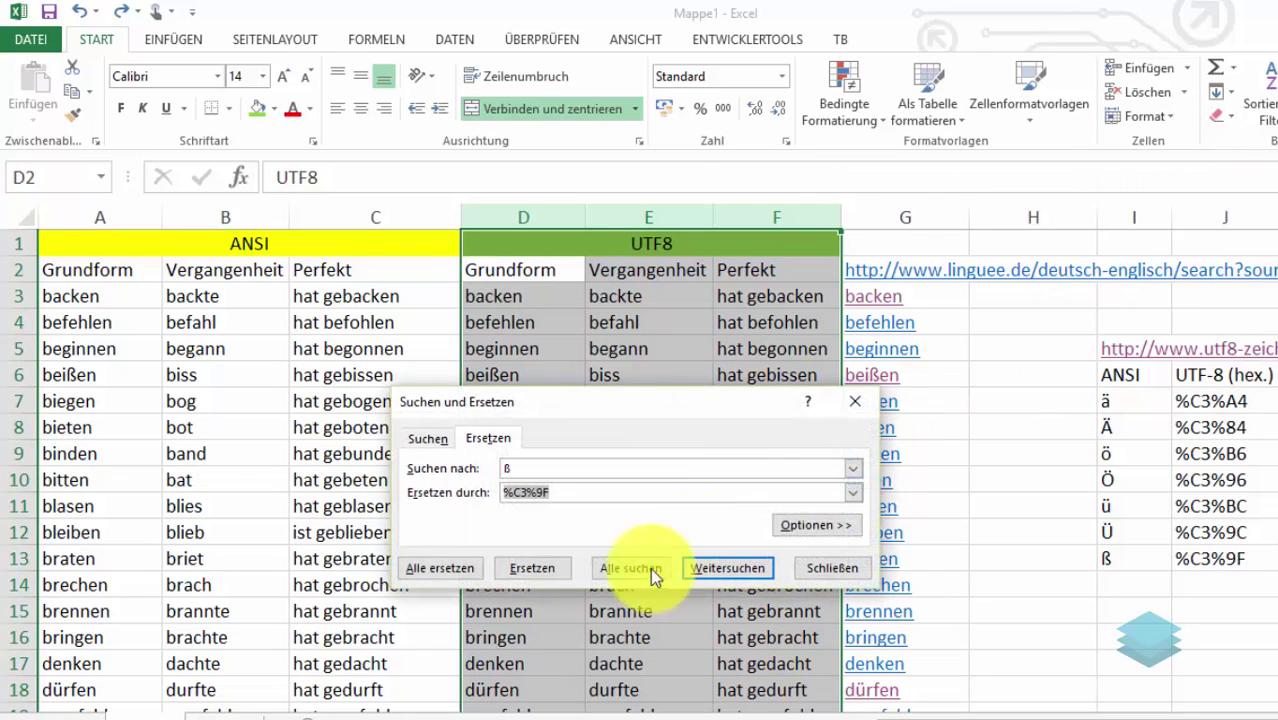
pyautogui.click(438, 575)
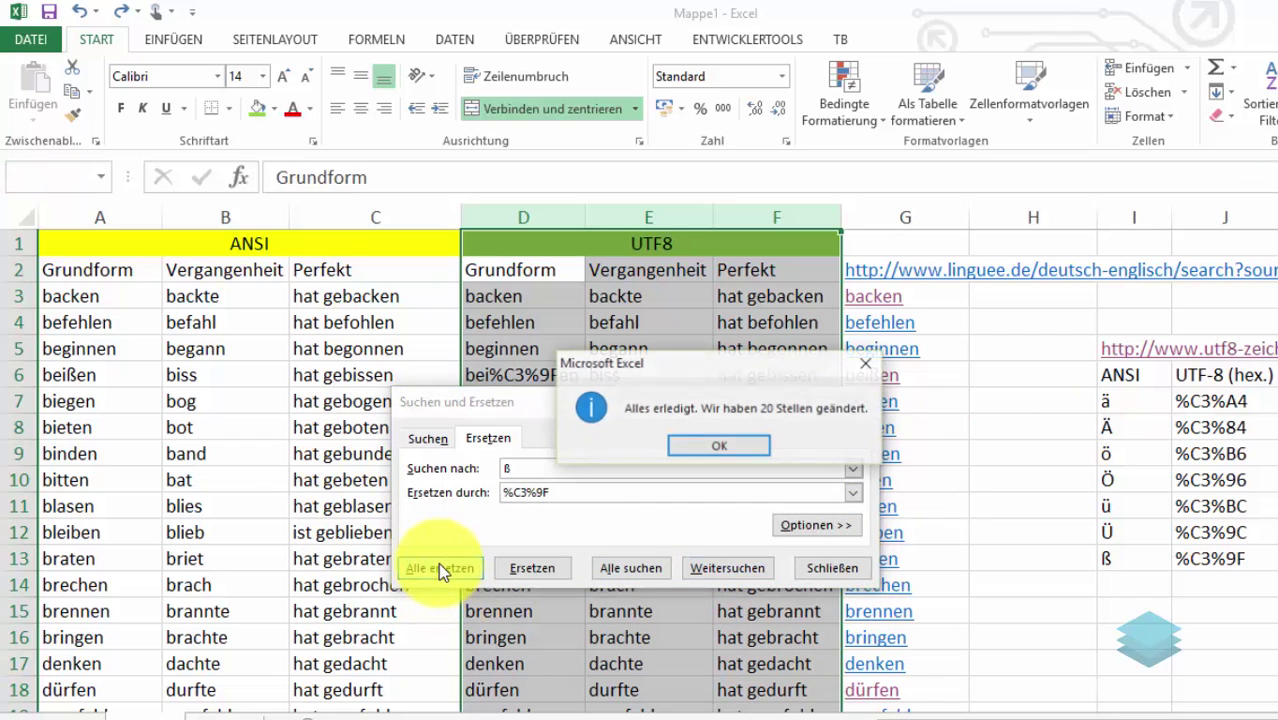
pyautogui.click(752, 446)
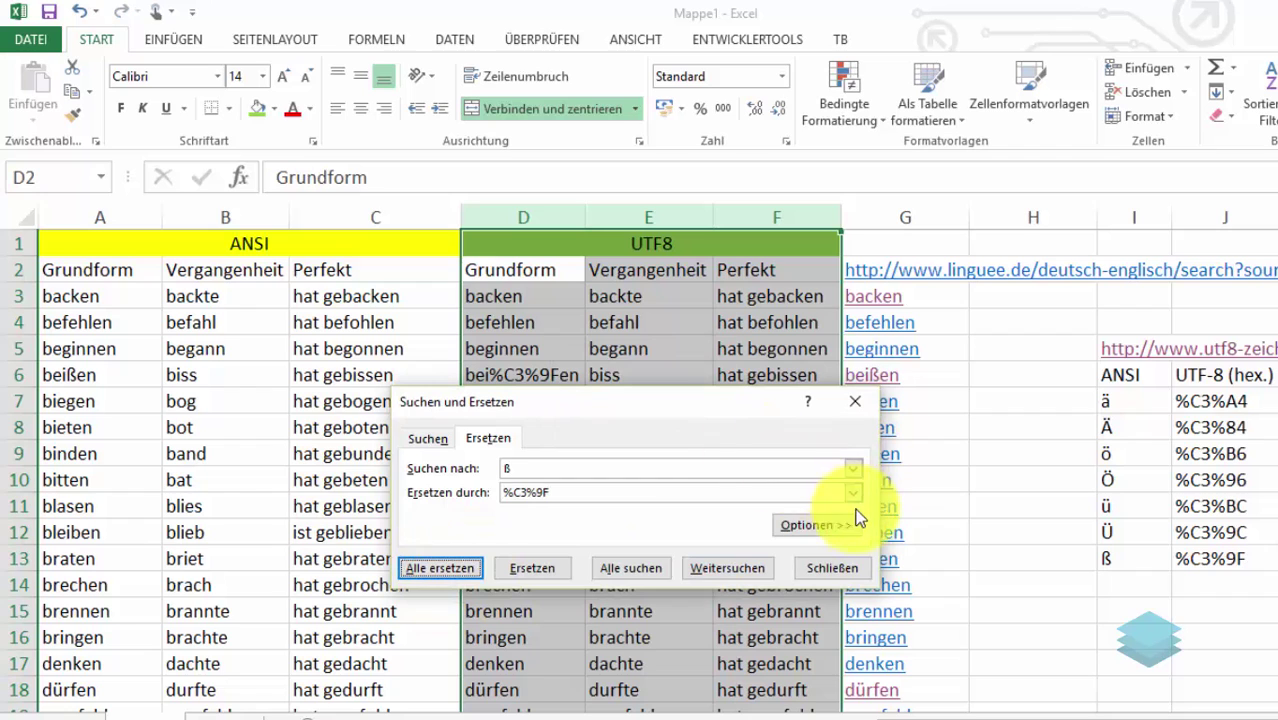
pyautogui.click(835, 566)
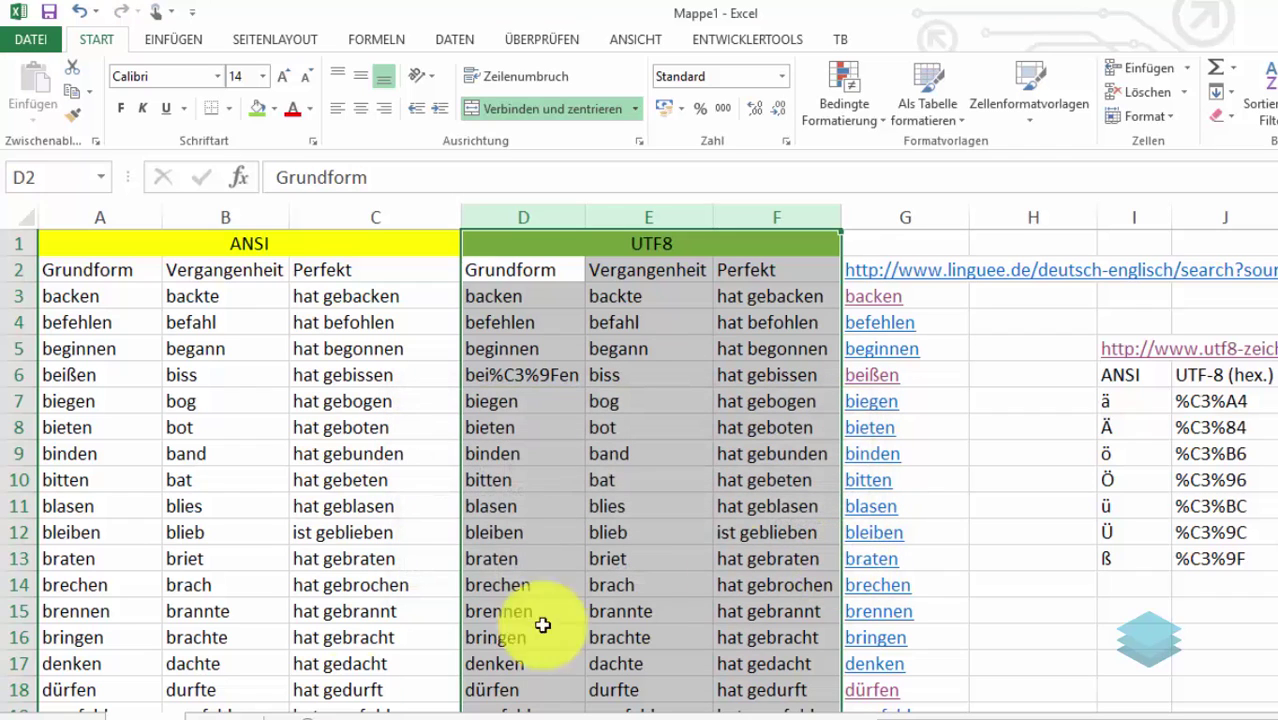
pyautogui.click(84, 512)
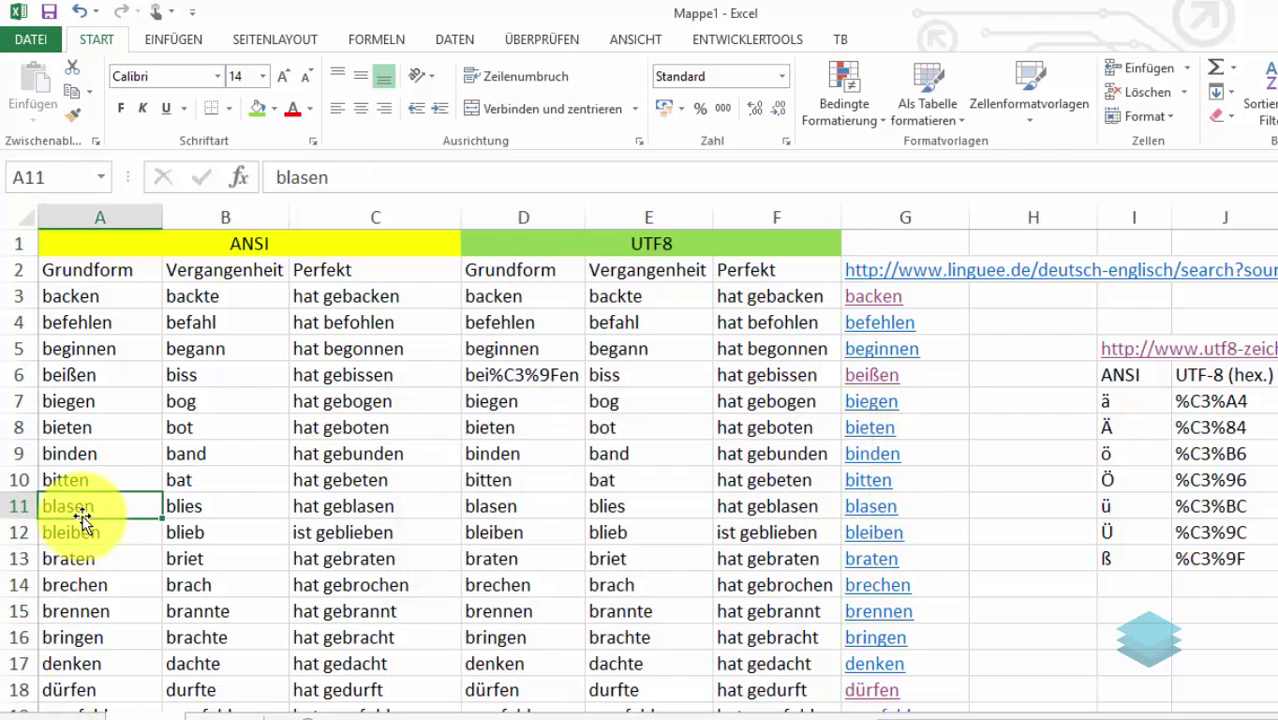
pyautogui.click(70, 372)
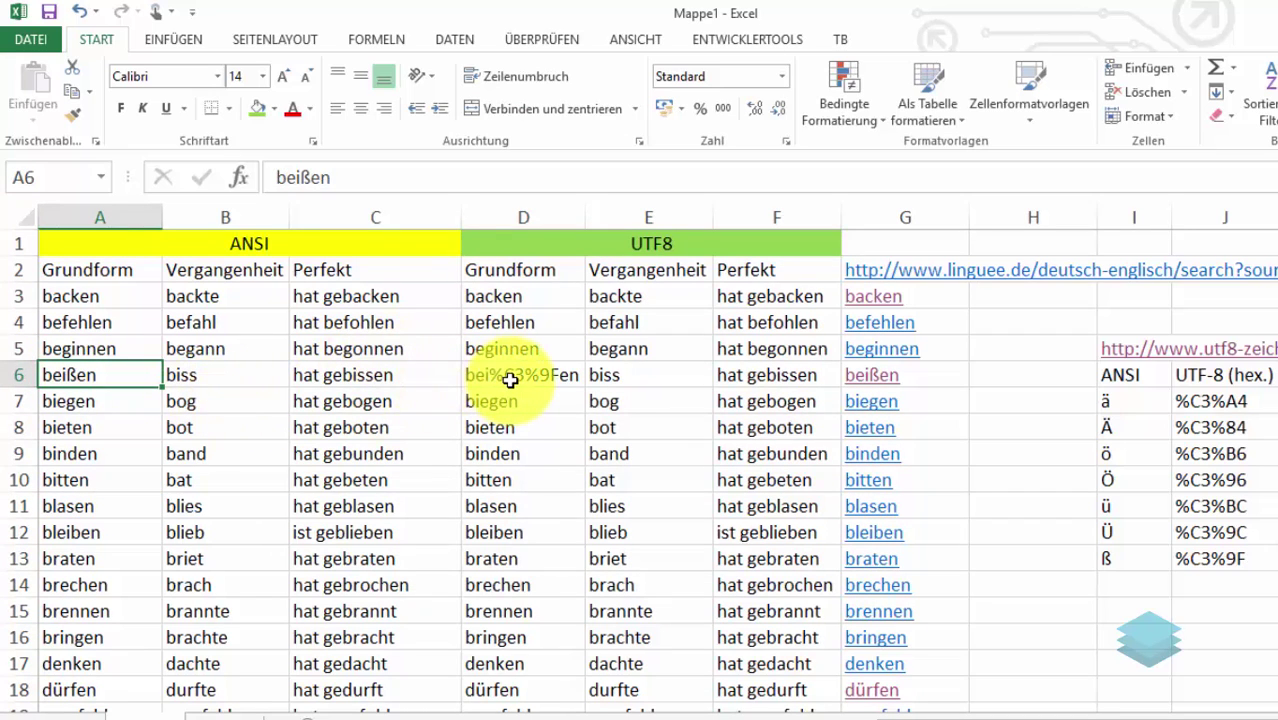
pyautogui.scroll(-2, 510, 380)
pyautogui.scroll(-1, 510, 380)
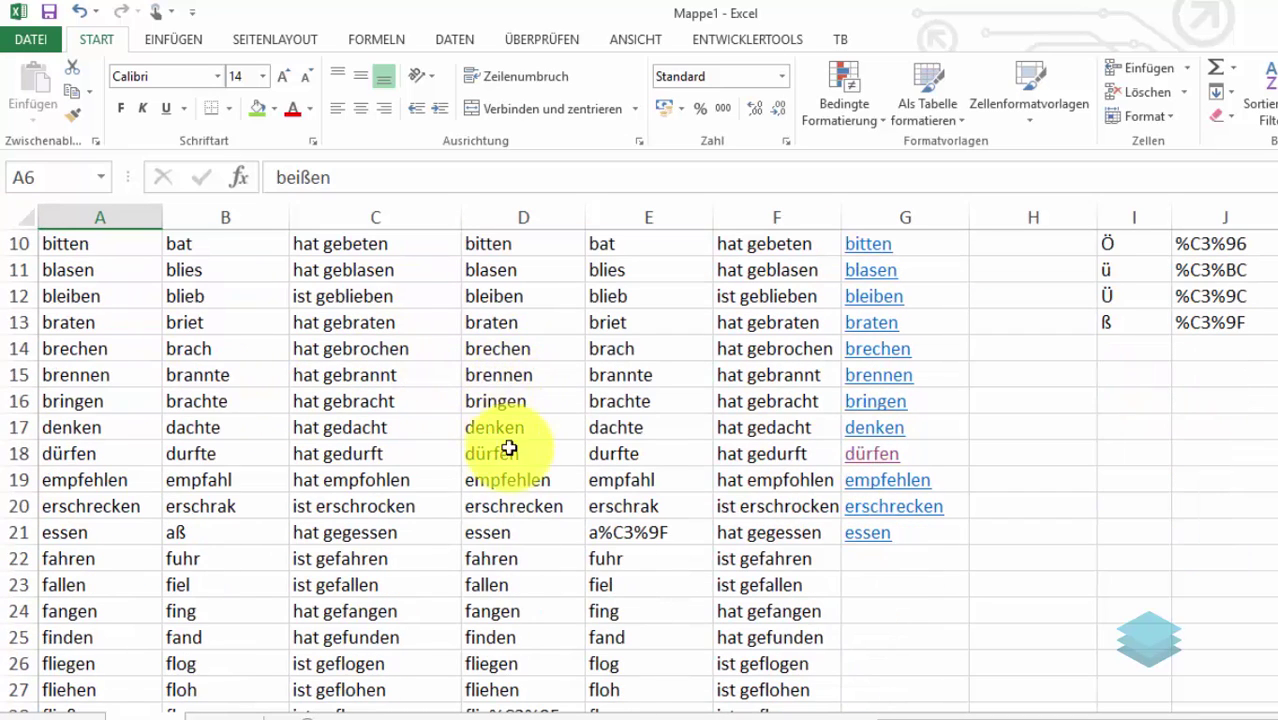
pyautogui.click(192, 533)
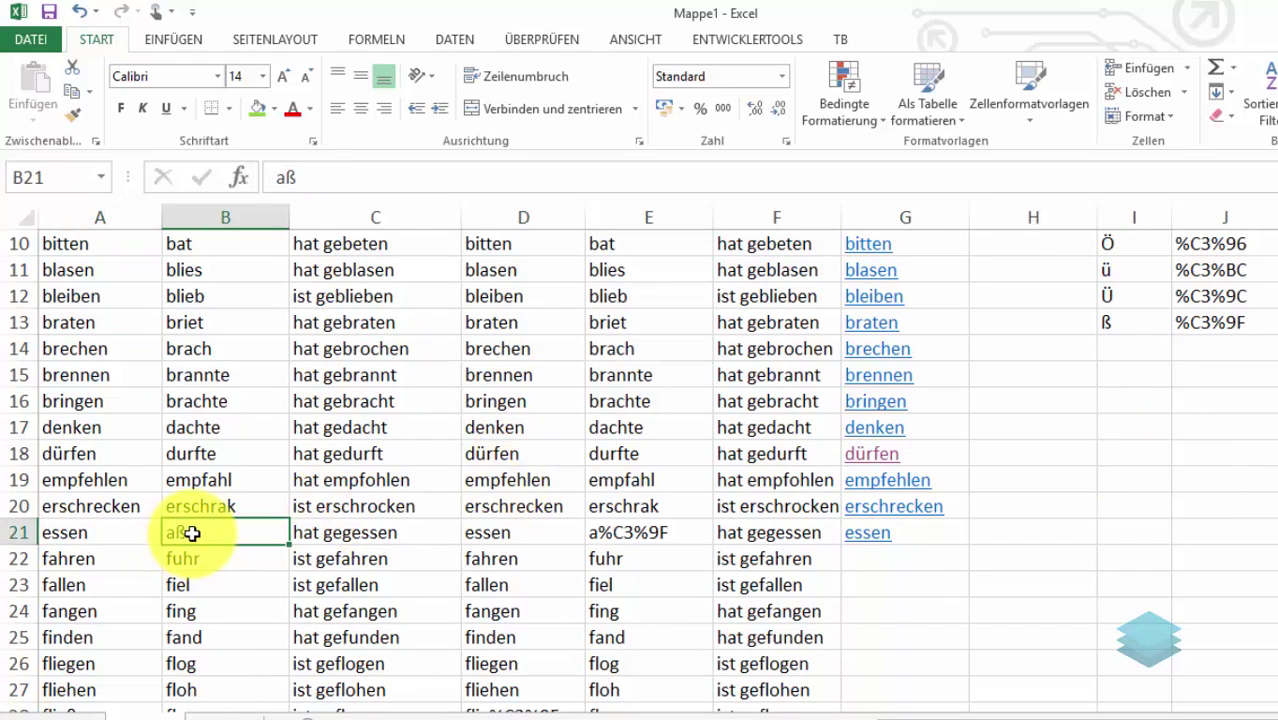
pyautogui.click(618, 535)
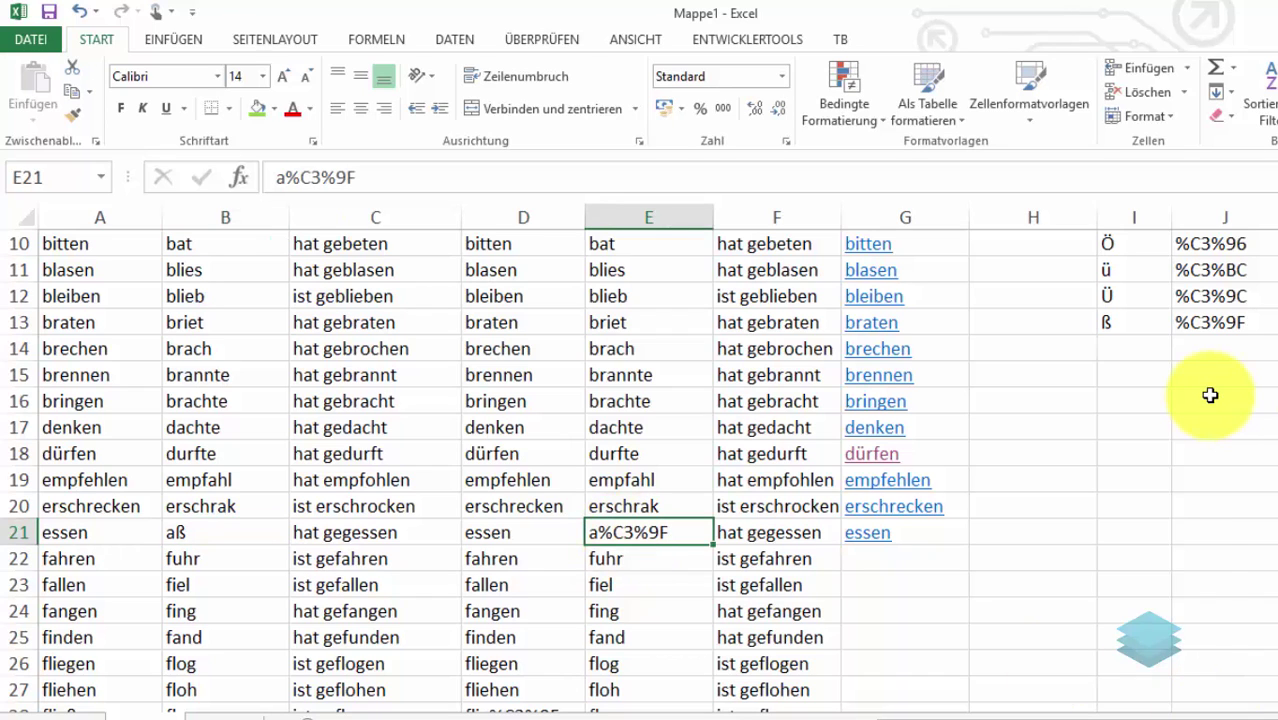
pyautogui.scroll(3, 1005, 409)
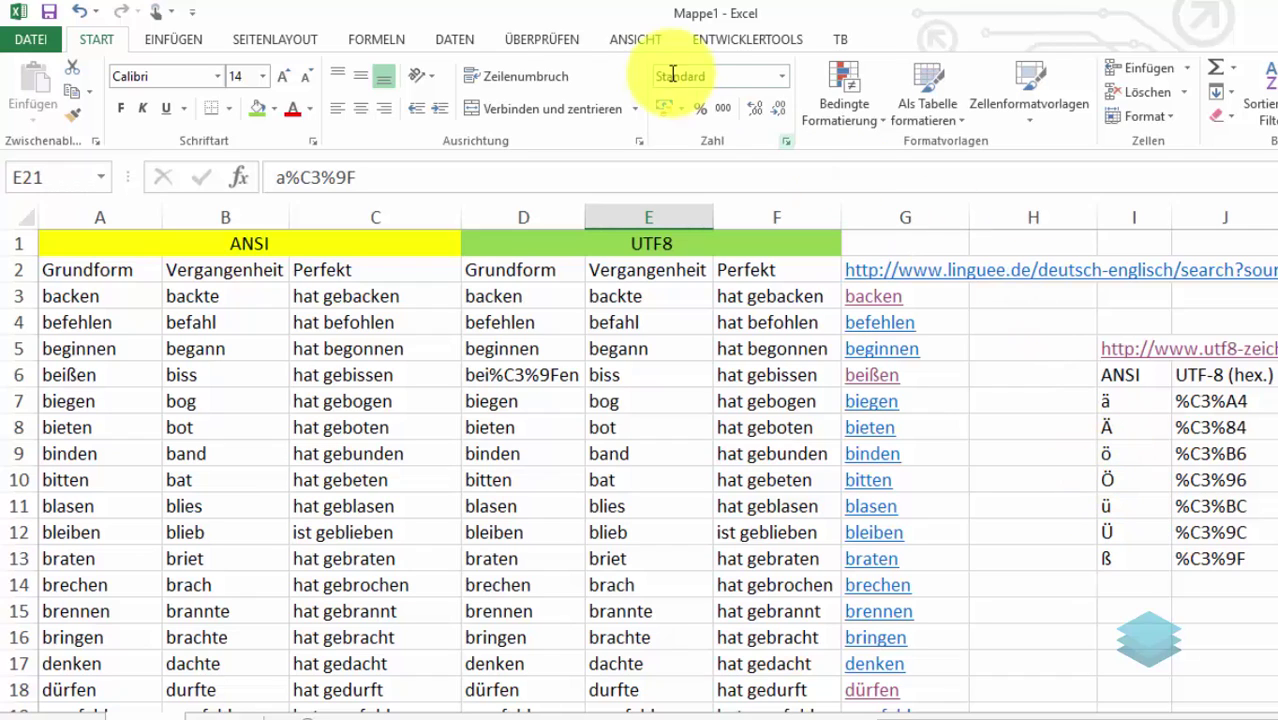
# Record Makro1 with shortcut key L and description 'Suchen und Ersetzen von Deutschen Sonderzeichen'.
pyautogui.click(631, 37)
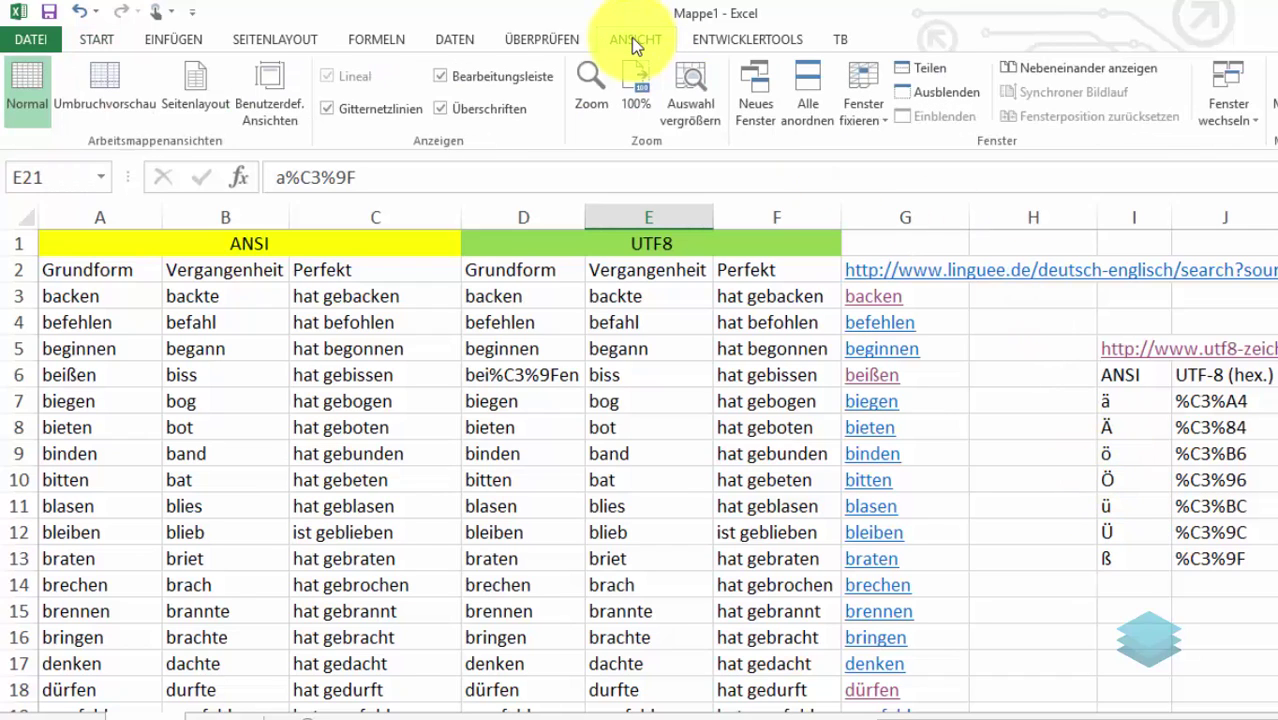
pyautogui.click(1270, 110)
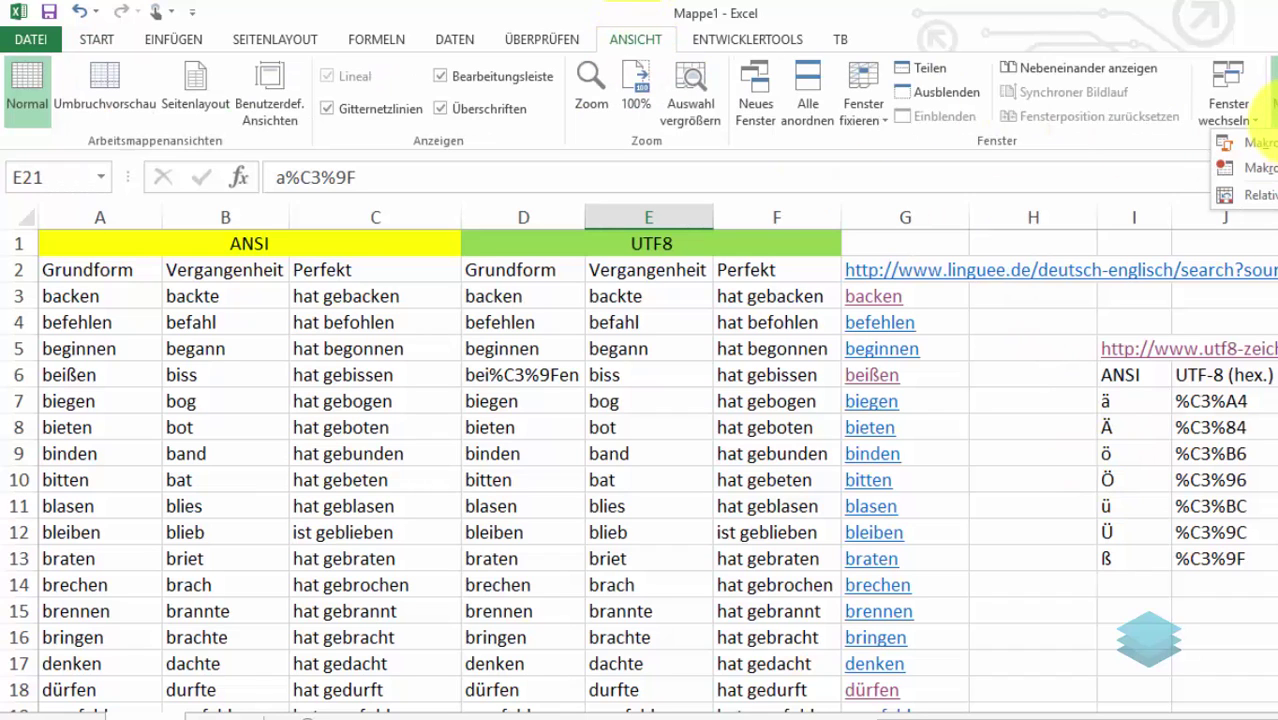
pyautogui.click(1260, 168)
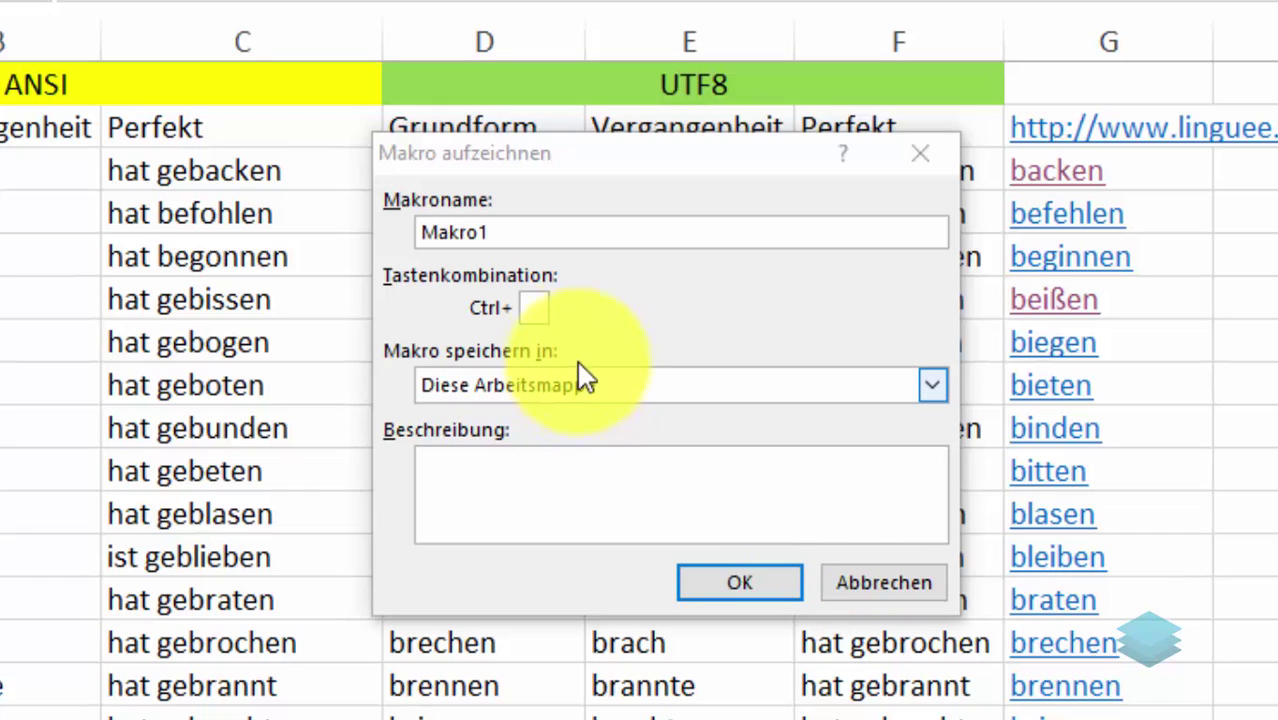
pyautogui.click(536, 308)
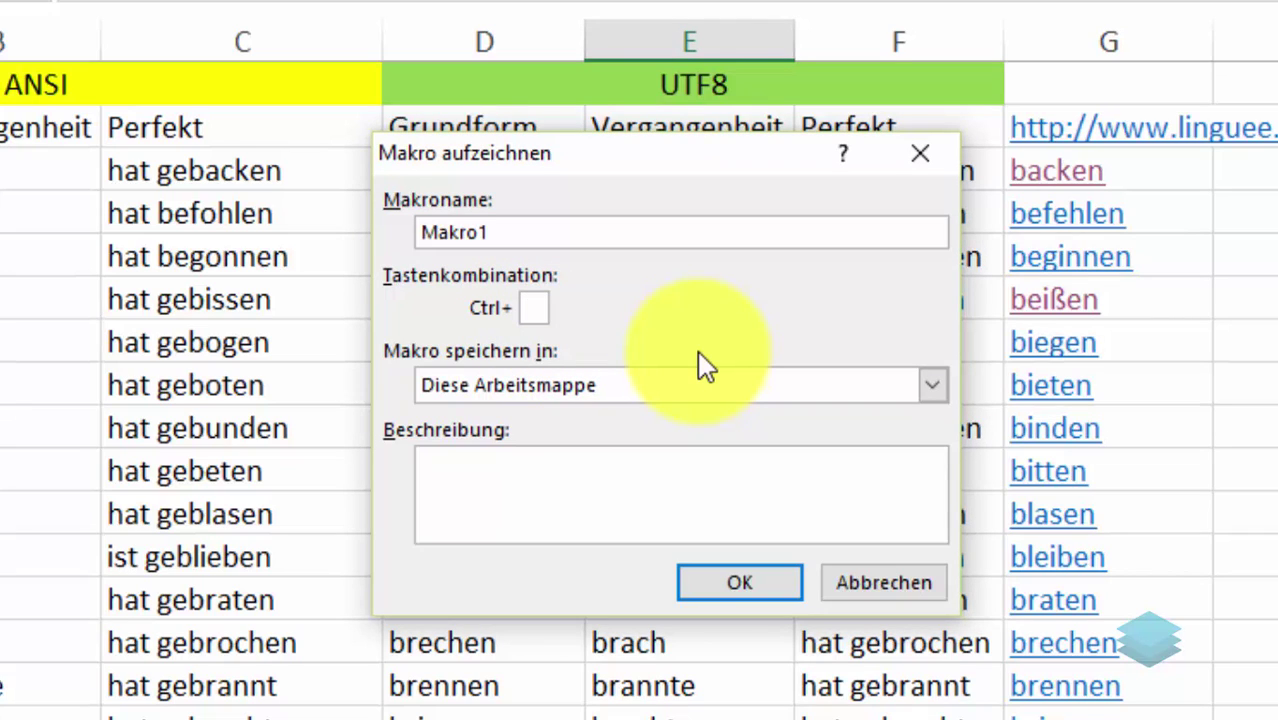
pyautogui.write('L')
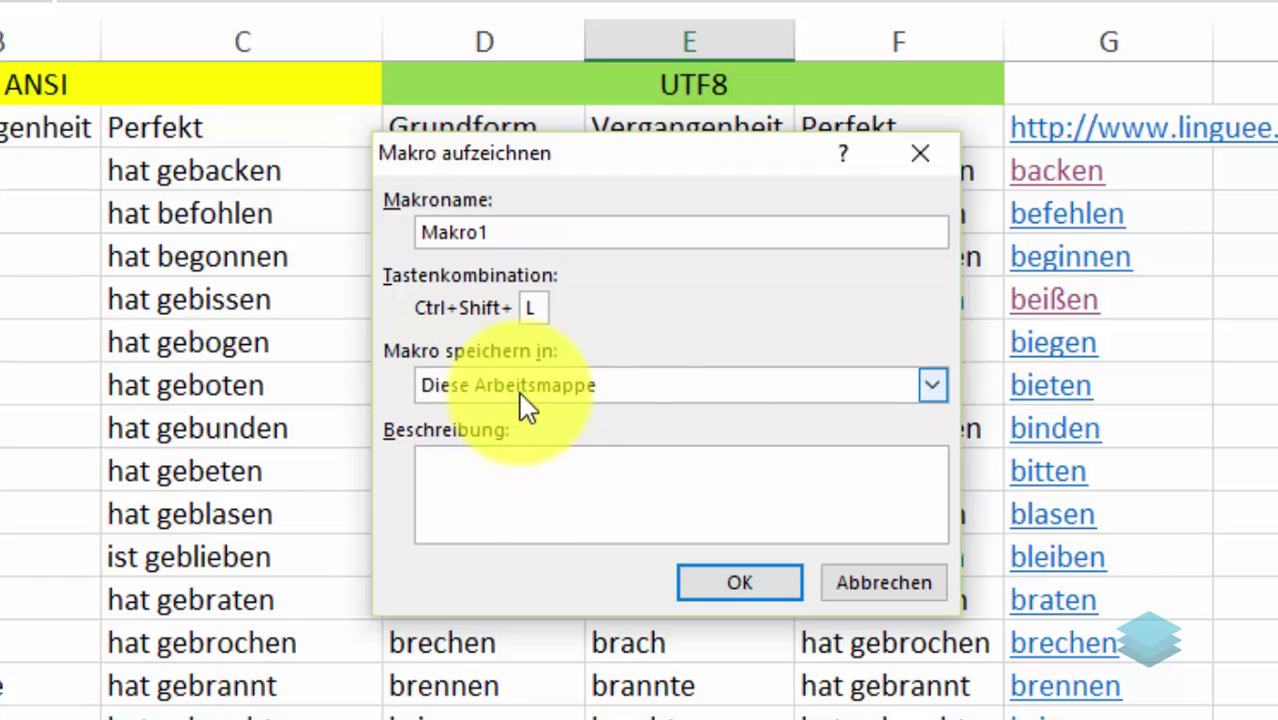
pyautogui.click(517, 498)
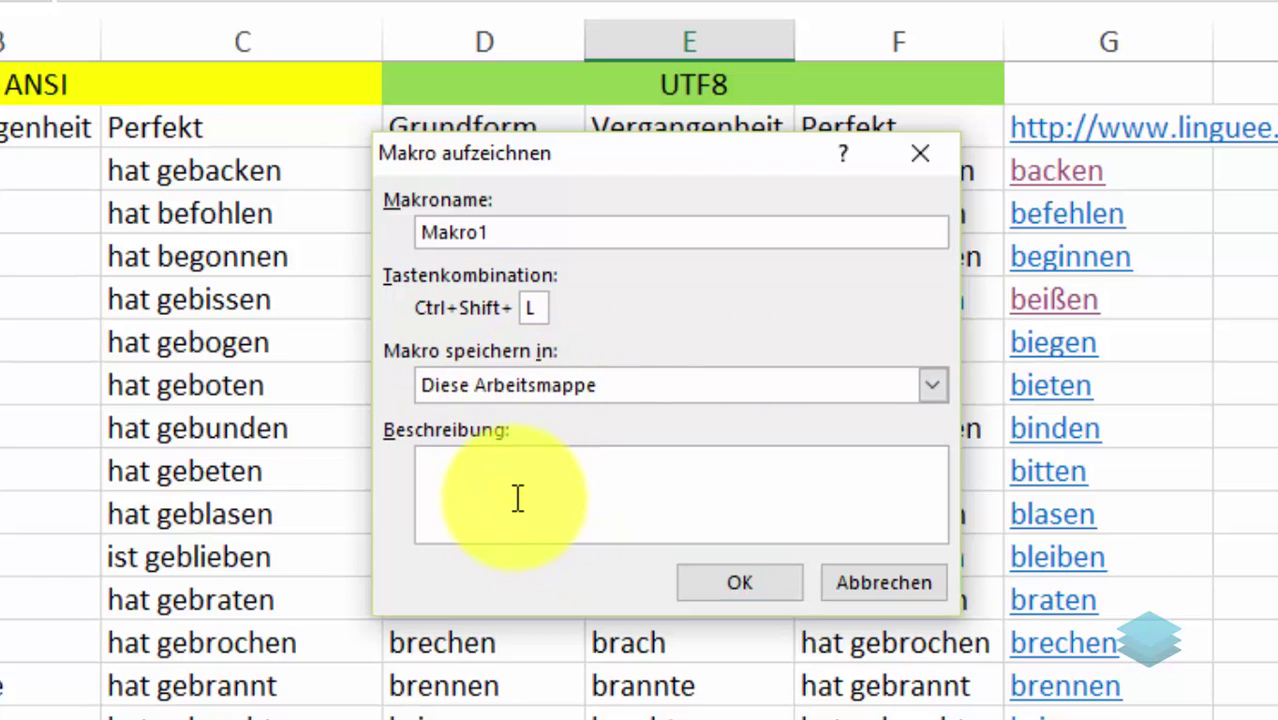
pyautogui.write('Suche')
pyautogui.write('n und')
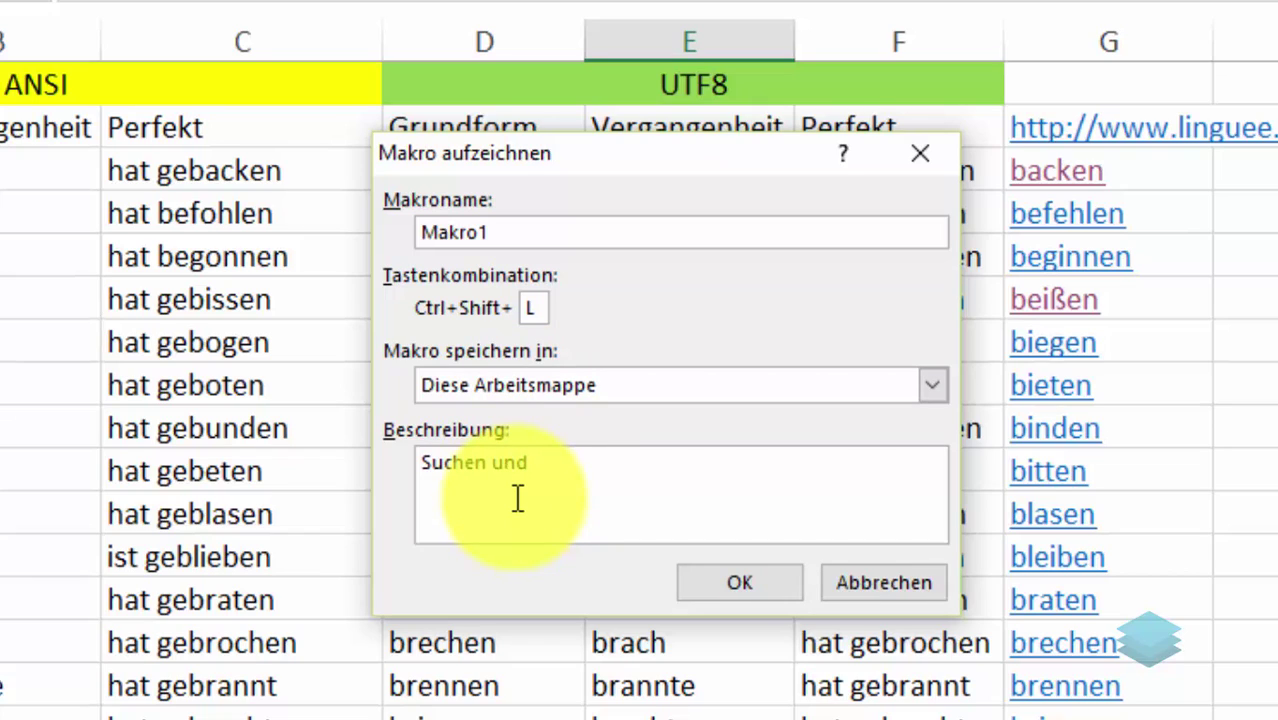
pyautogui.write(' Ersetzen von Deutschen Sonderzeichen')
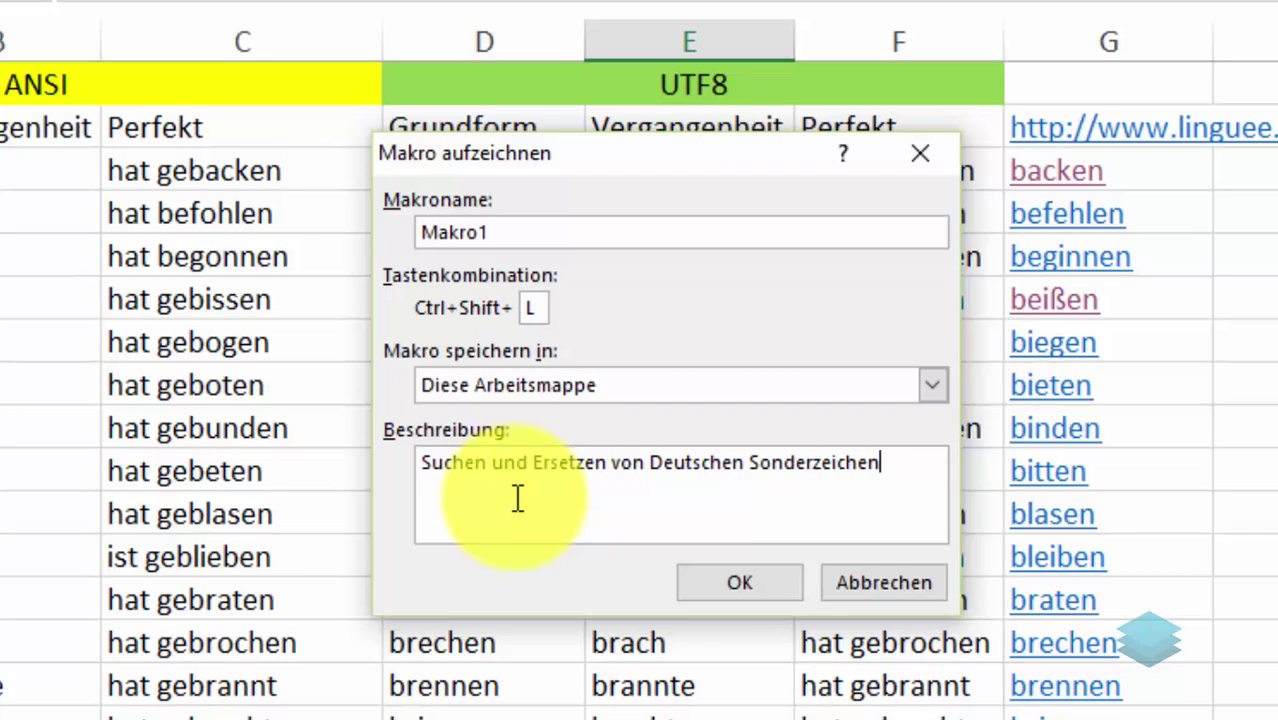
pyautogui.click(726, 584)
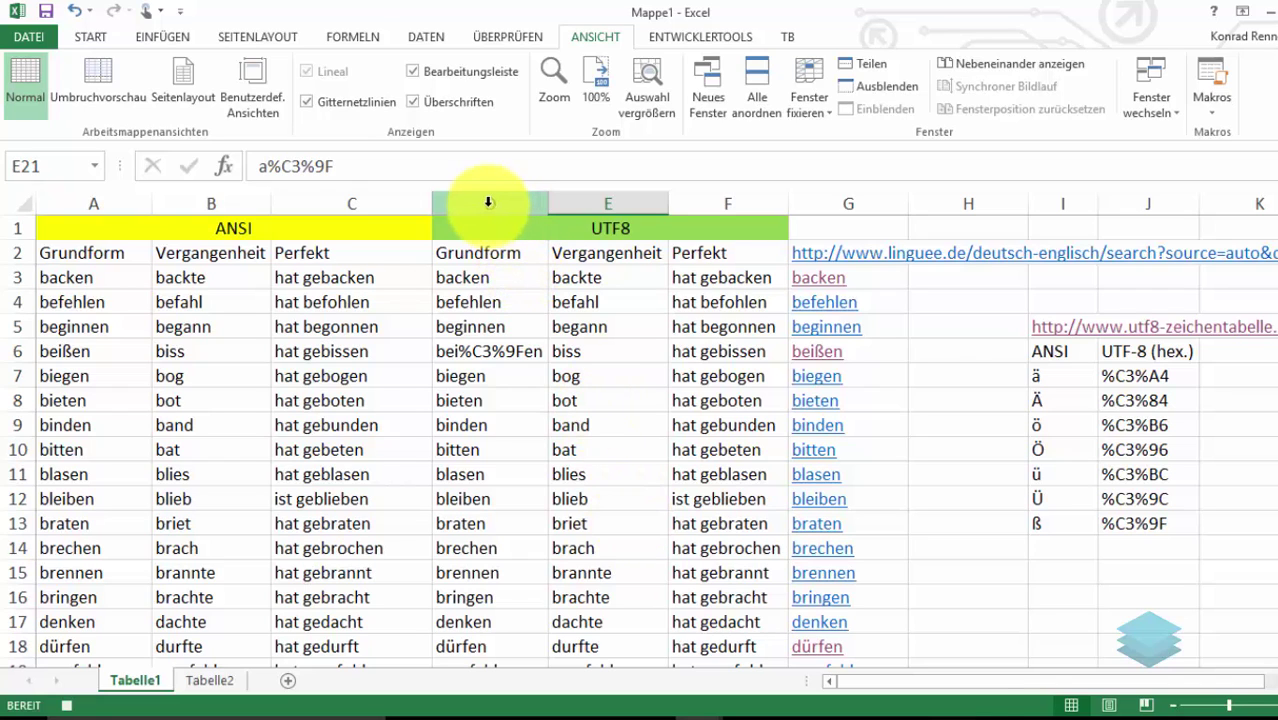
# In columns D–F, replace ü with %C3%BC, changing three cells.
pyautogui.moveTo(490, 204); pyautogui.dragTo(687, 207)
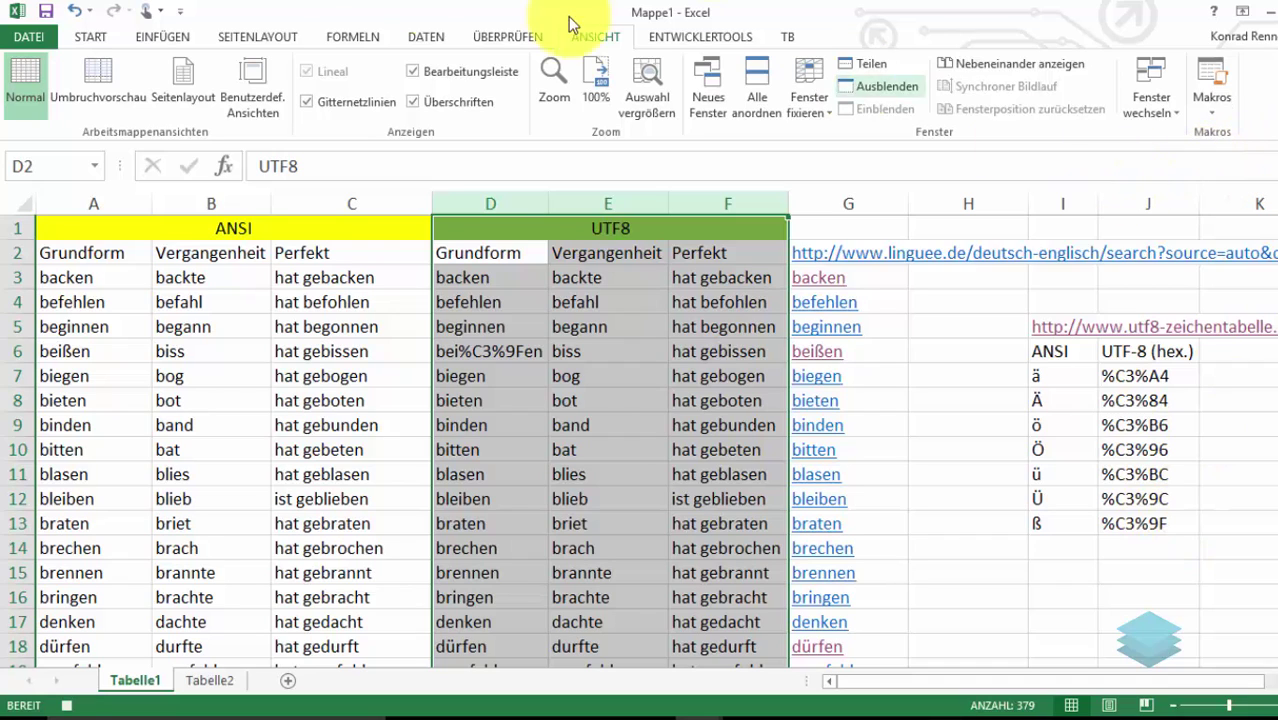
pyautogui.click(90, 36)
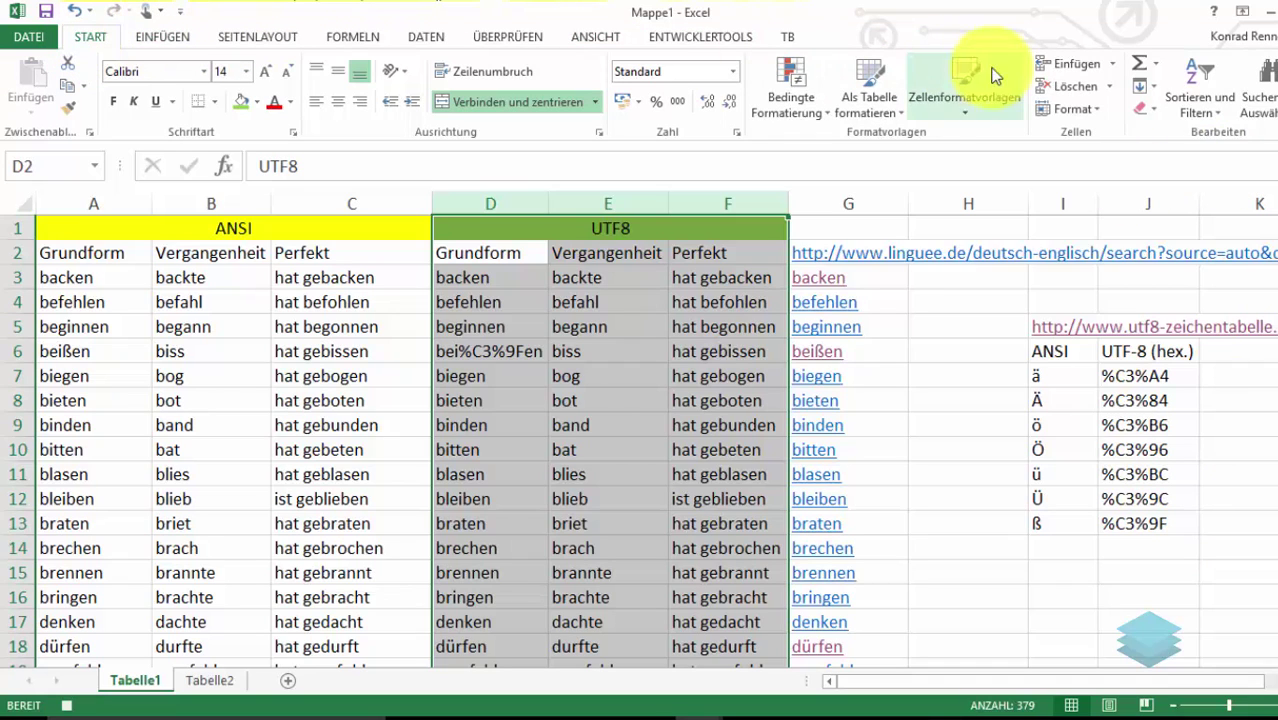
pyautogui.click(1256, 132)
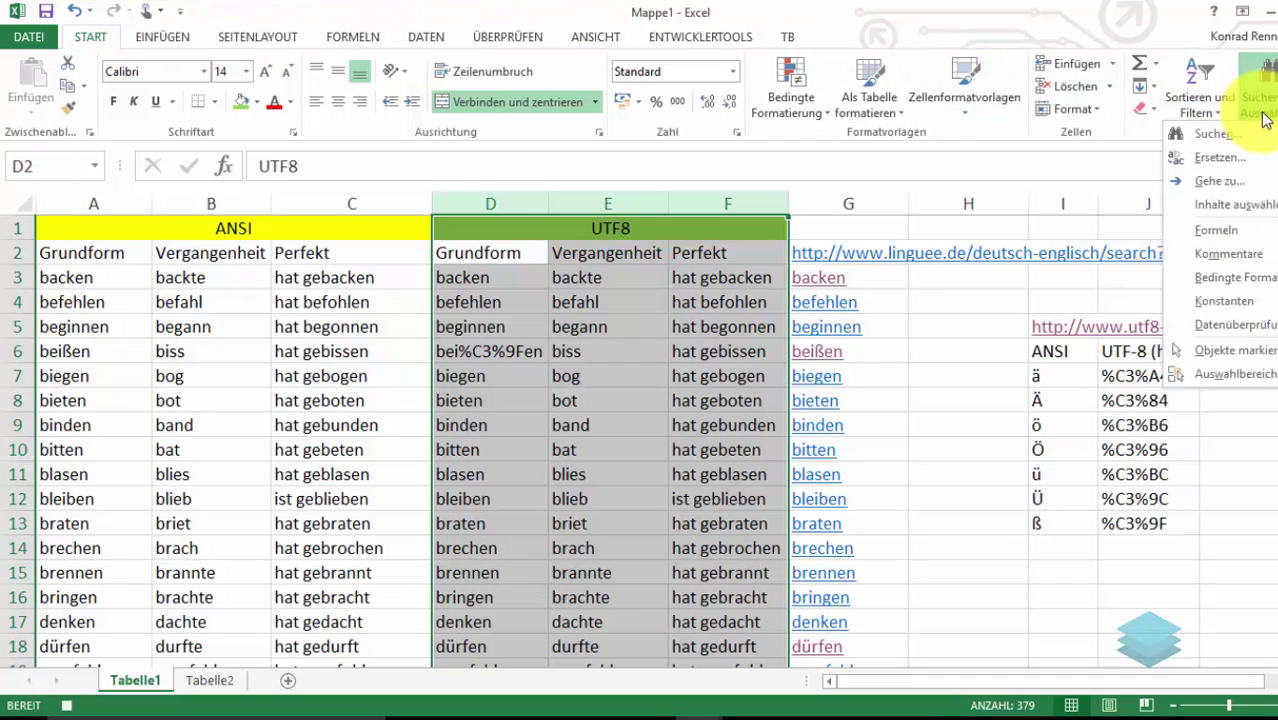
pyautogui.click(1222, 156)
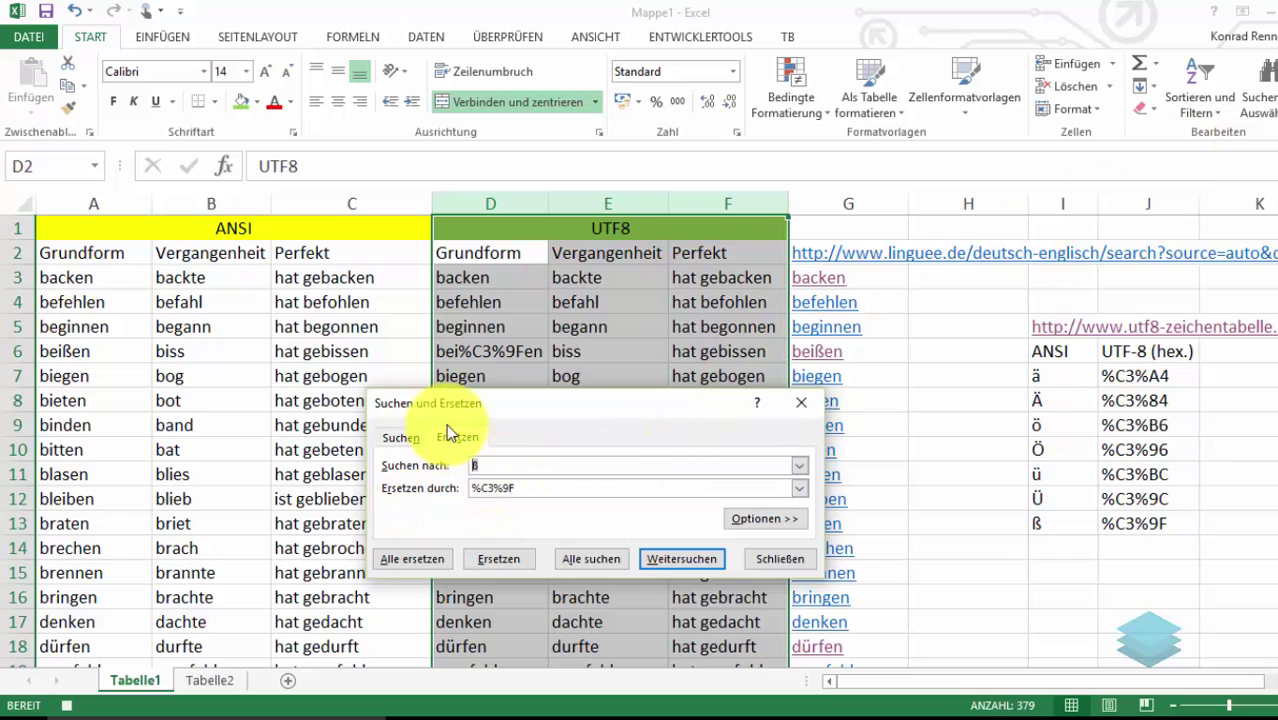
pyautogui.write('ü')
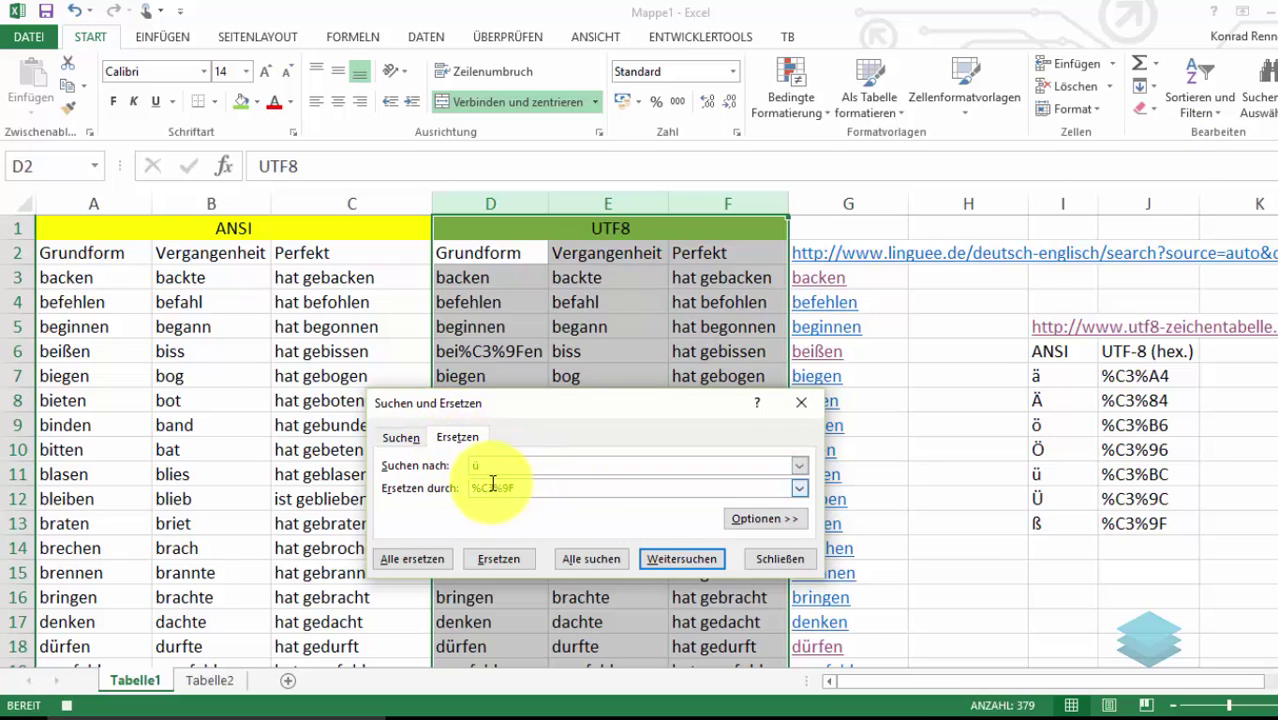
pyautogui.moveTo(472, 488); pyautogui.dragTo(516, 488)
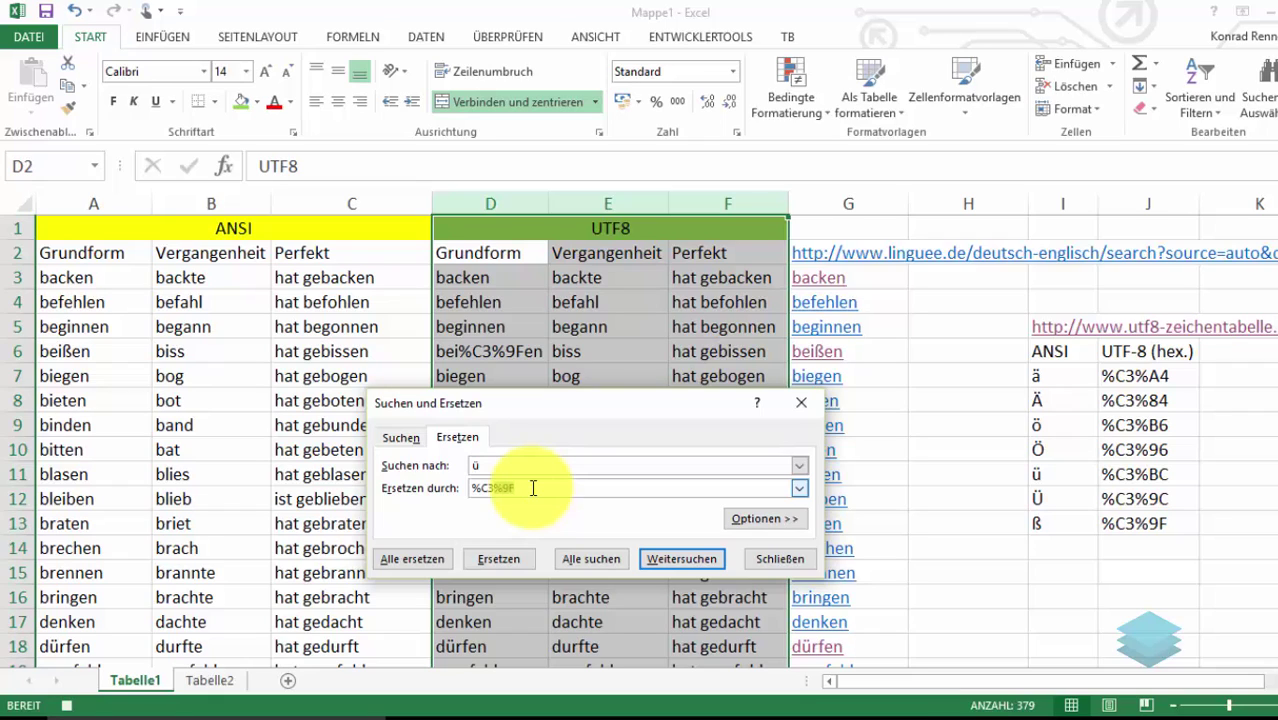
pyautogui.press('BackSpace')
pyautogui.write('BC')
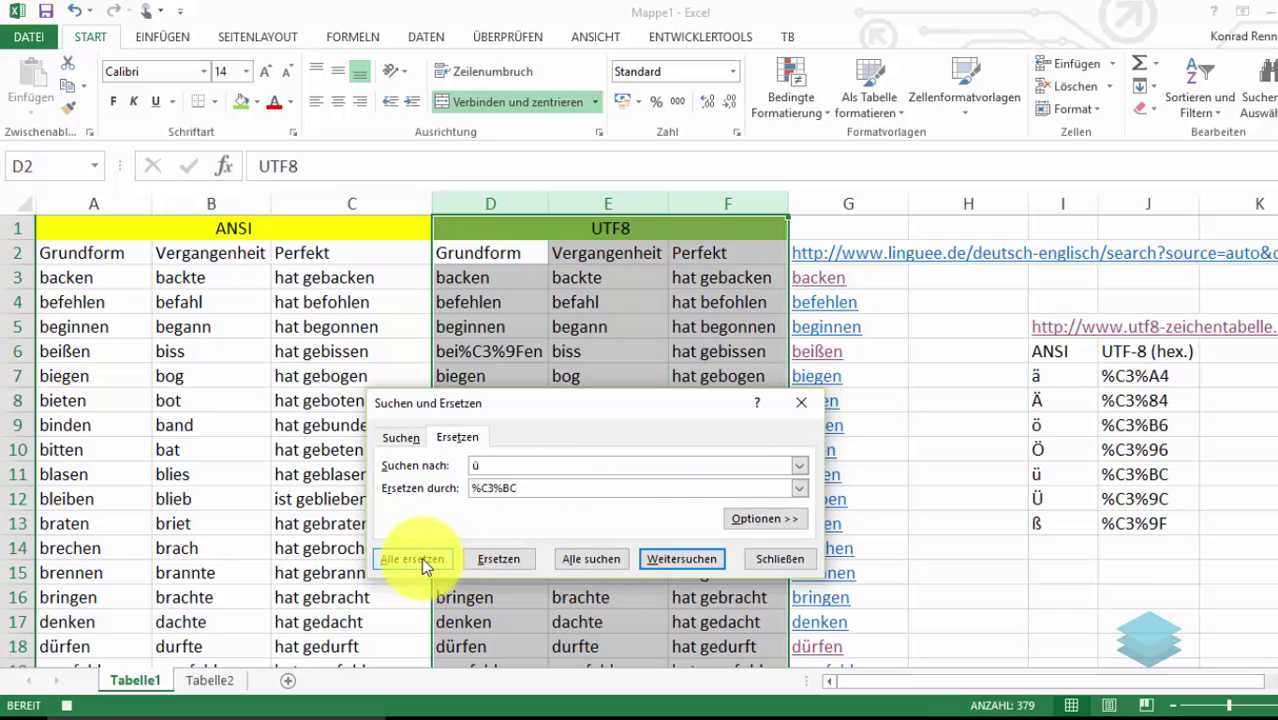
pyautogui.click(412, 559)
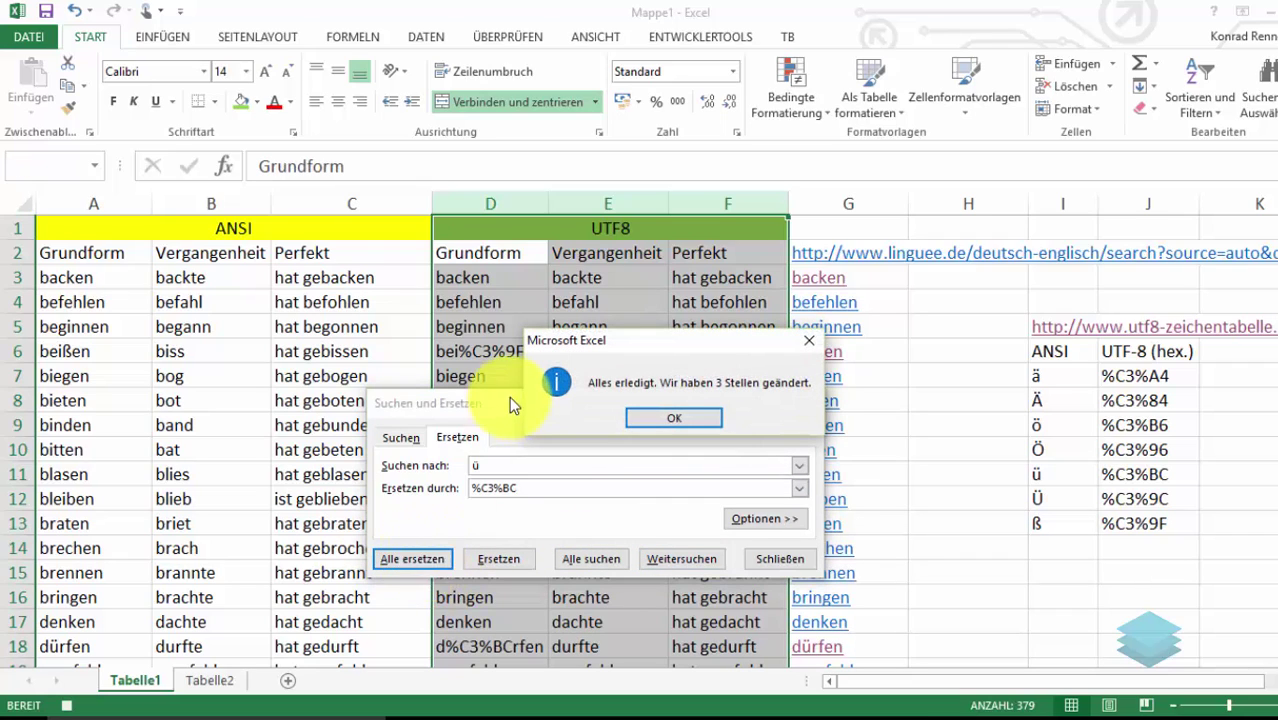
pyautogui.click(660, 418)
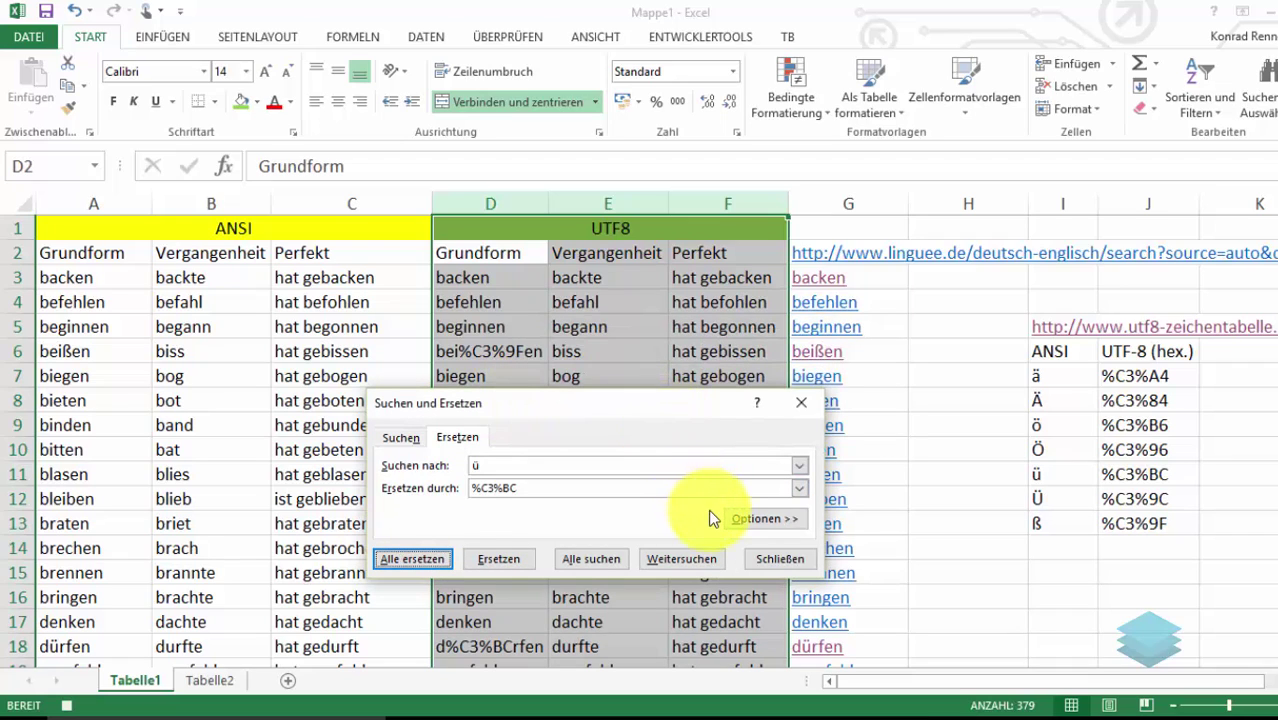
pyautogui.click(768, 563)
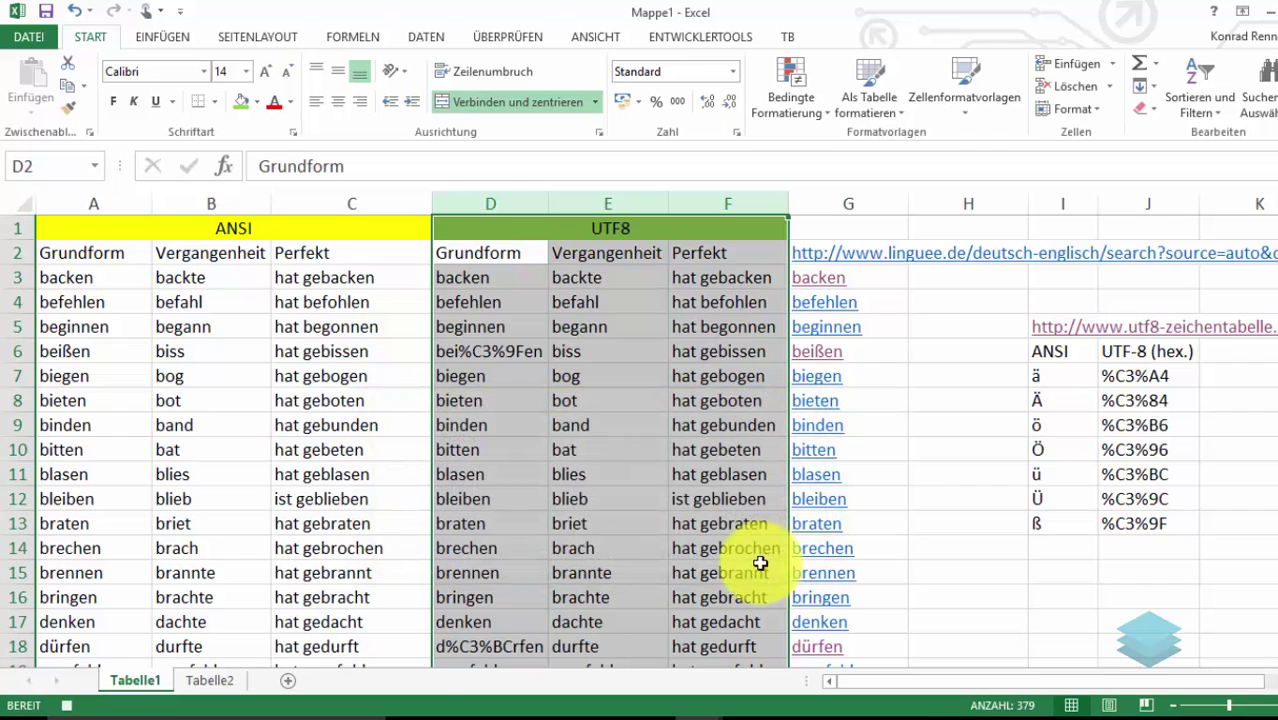
# Stop recording Makro1 and bring up the Makros menu on the ANSICHT tab.
pyautogui.click(67, 706)
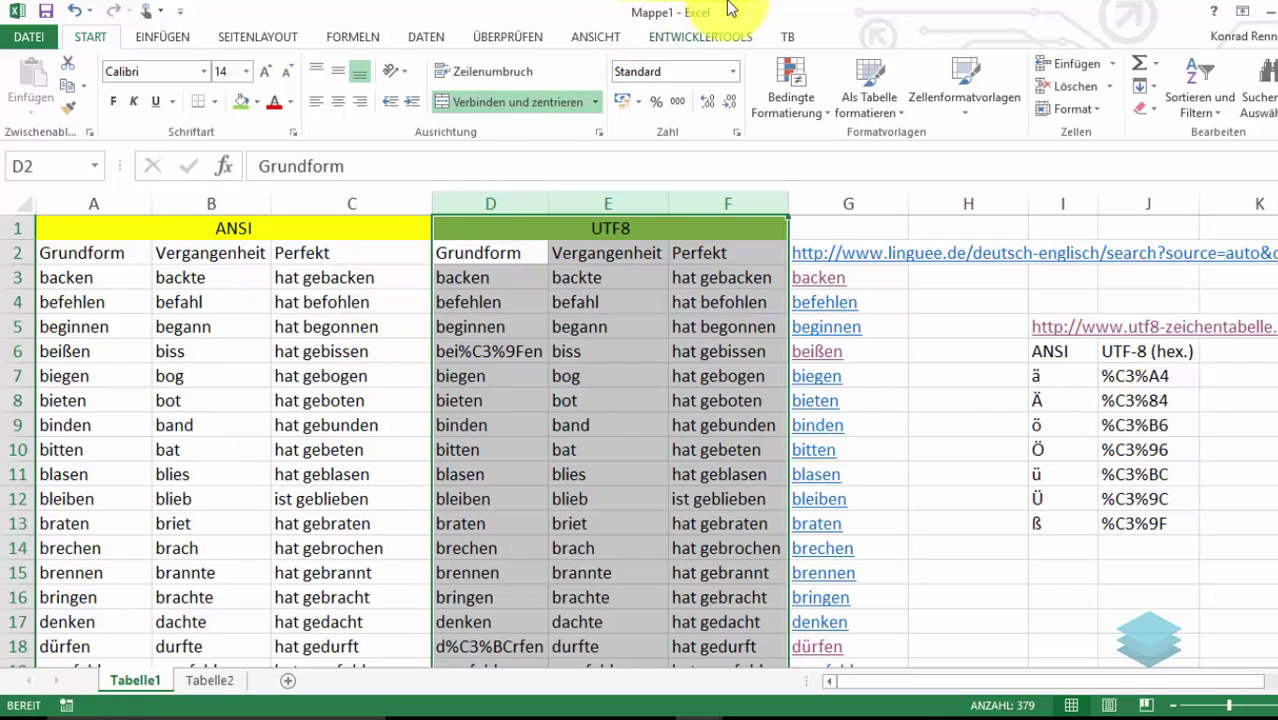
pyautogui.click(712, 36)
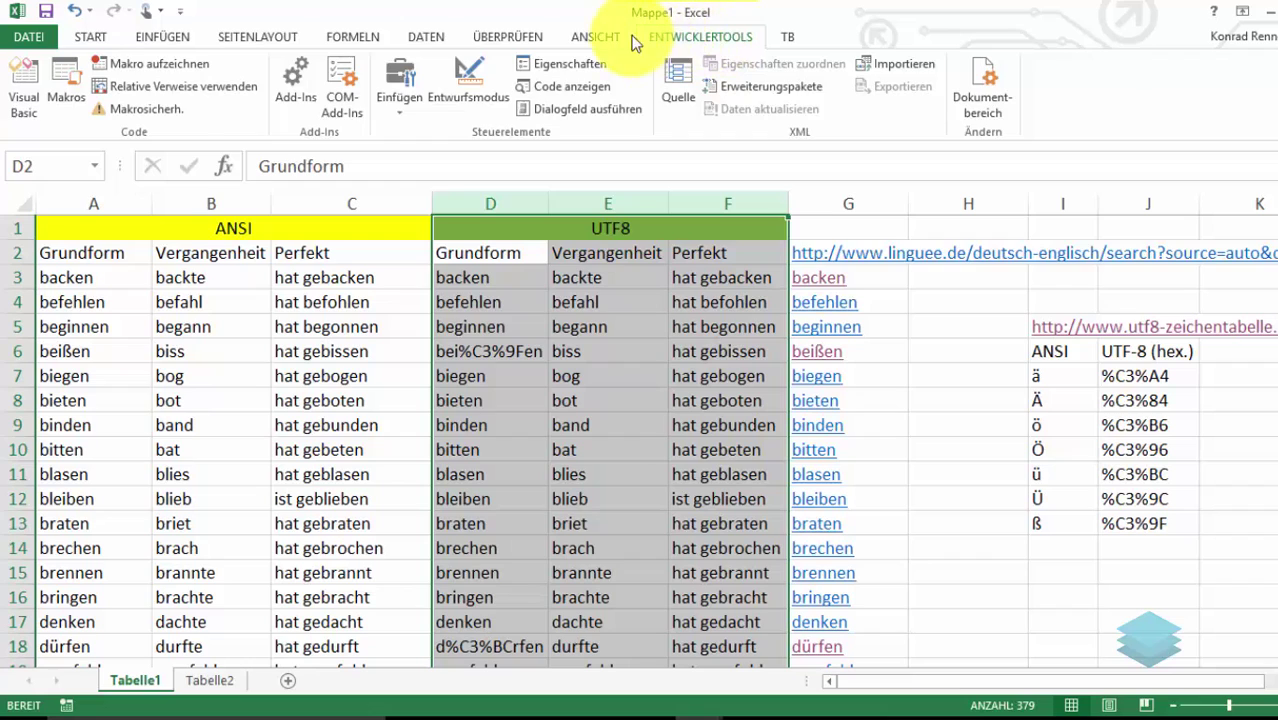
pyautogui.click(598, 36)
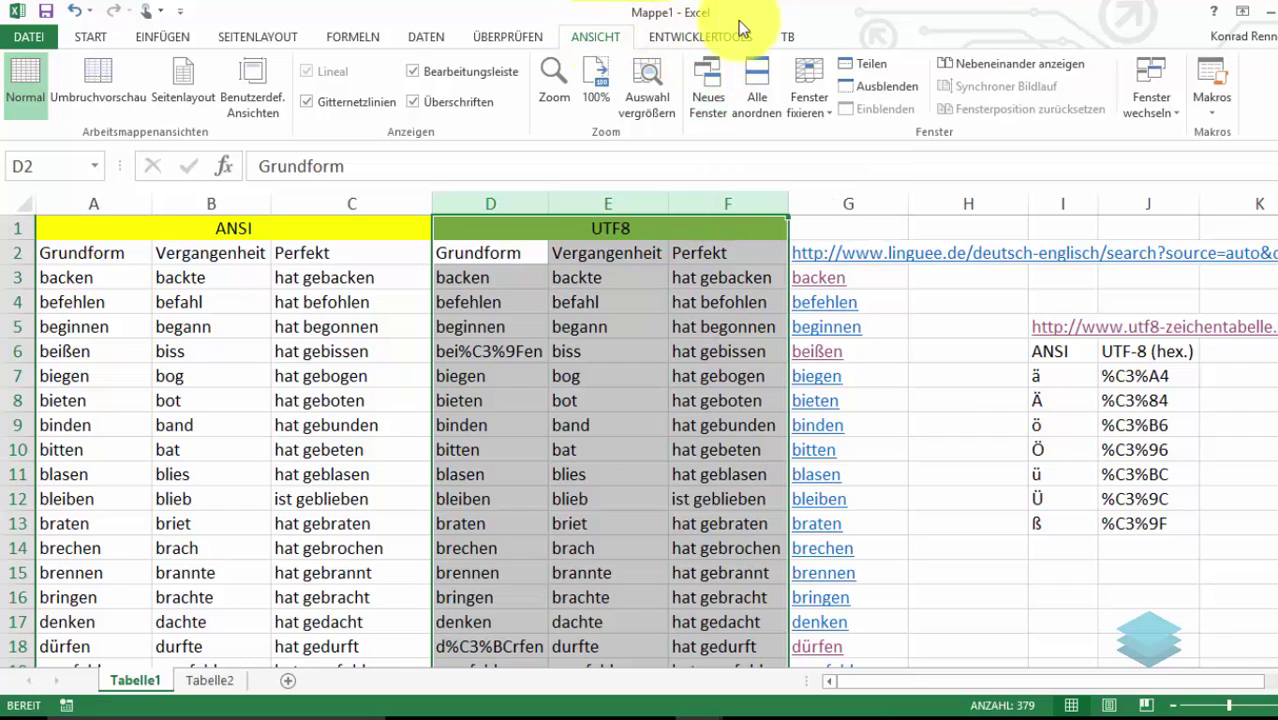
pyautogui.click(1214, 112)
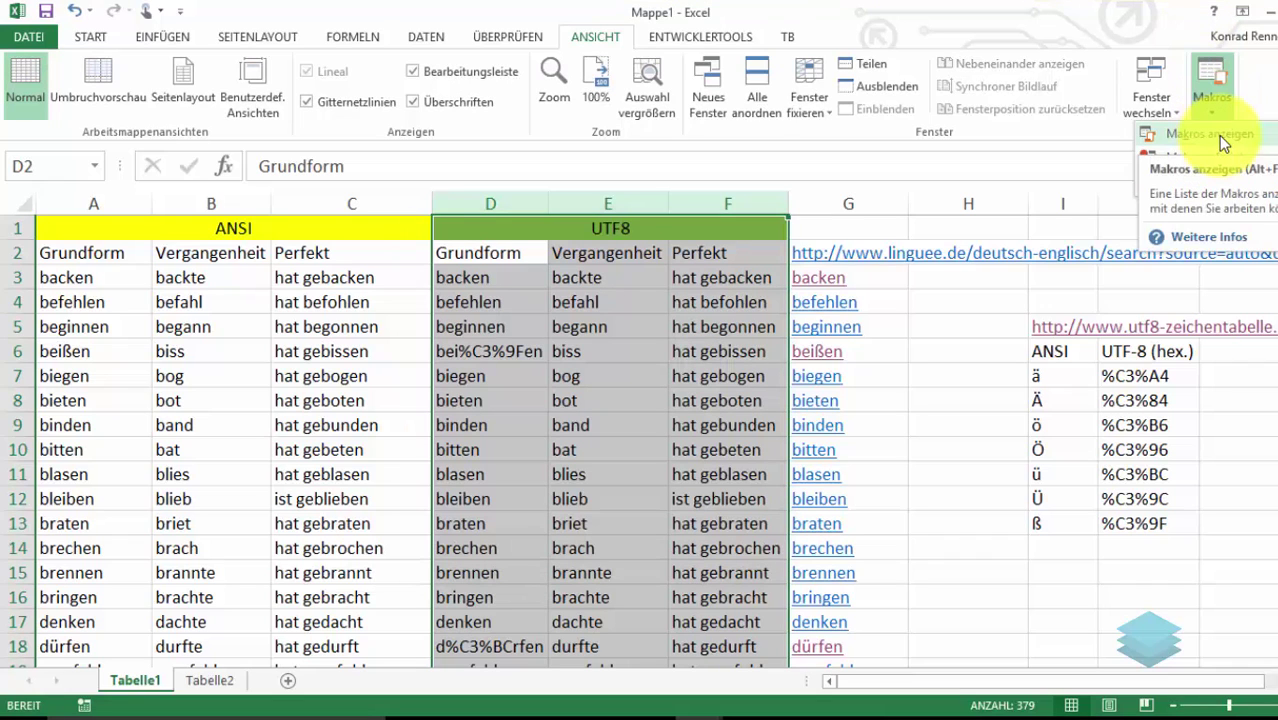
# Open Makro1 in the VBA editor and highlight its %C3%BC replacement string.
pyautogui.click(1218, 135)
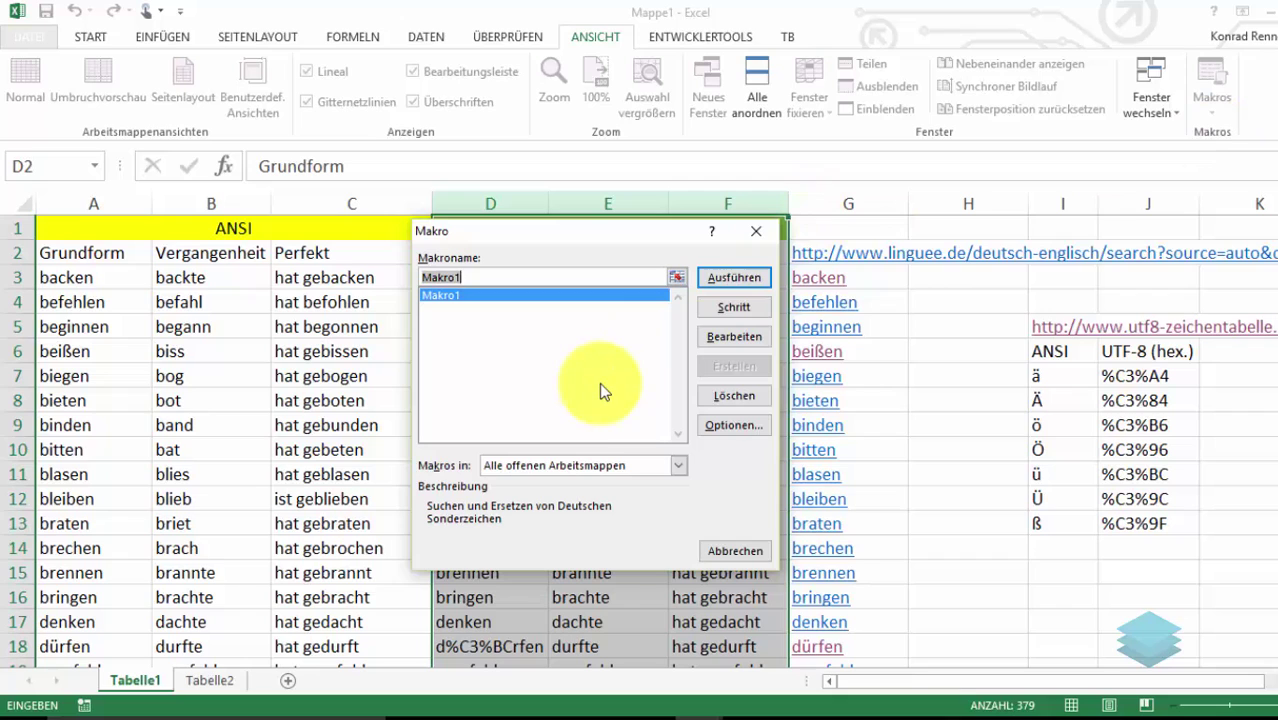
pyautogui.click(728, 340)
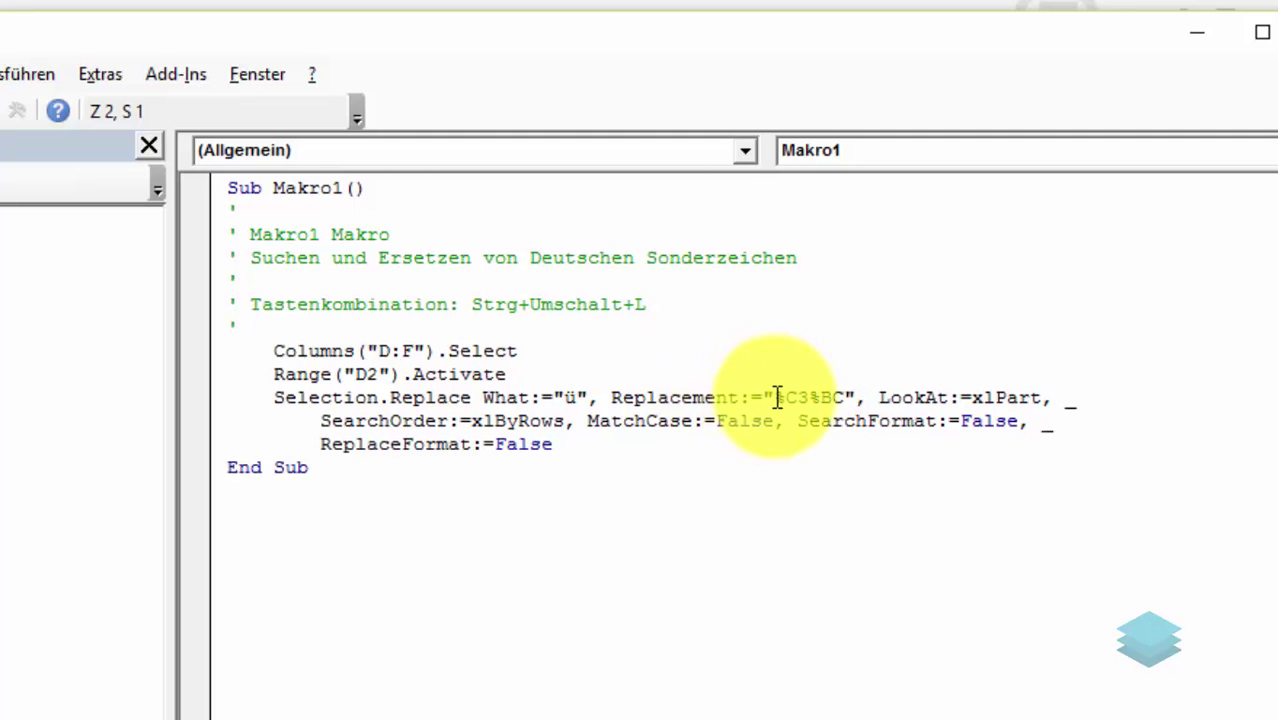
pyautogui.moveTo(777, 397); pyautogui.dragTo(843, 397)
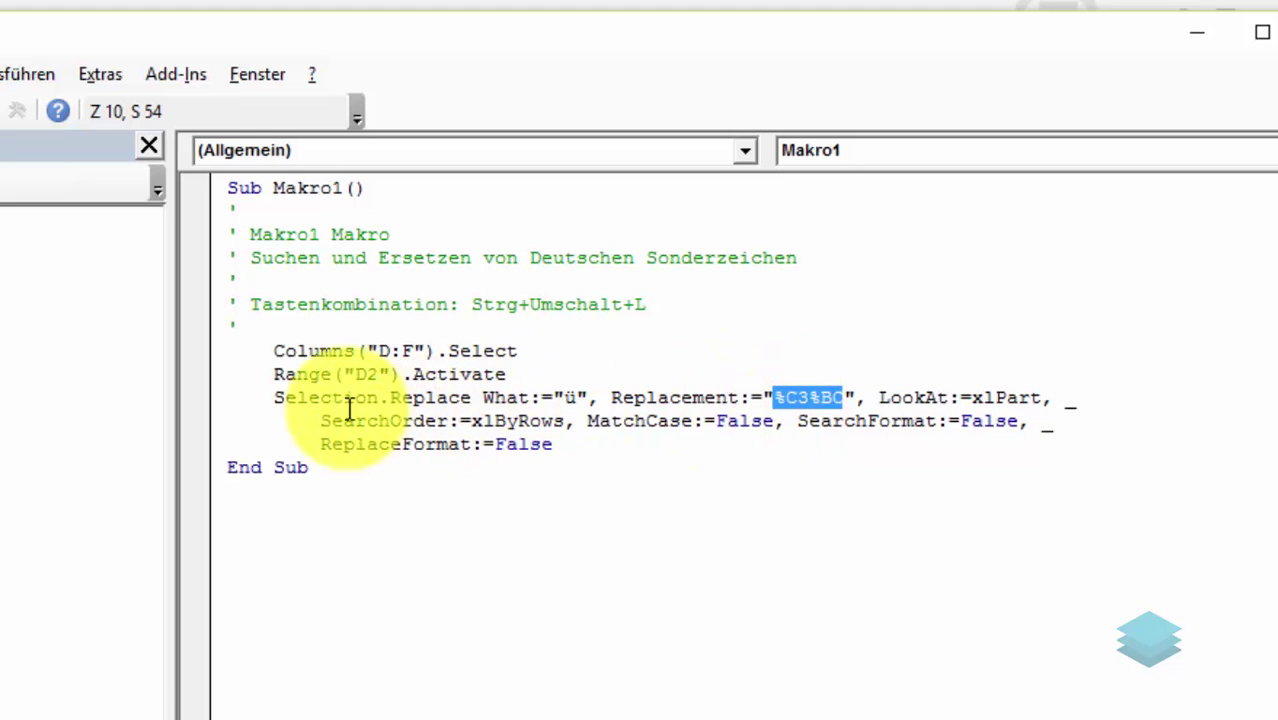
# Copy the ü Selection.Replace block, paste three more copies, and fix the indentation.
pyautogui.click(198, 410)
pyautogui.moveTo(203, 420); pyautogui.dragTo(296, 462)
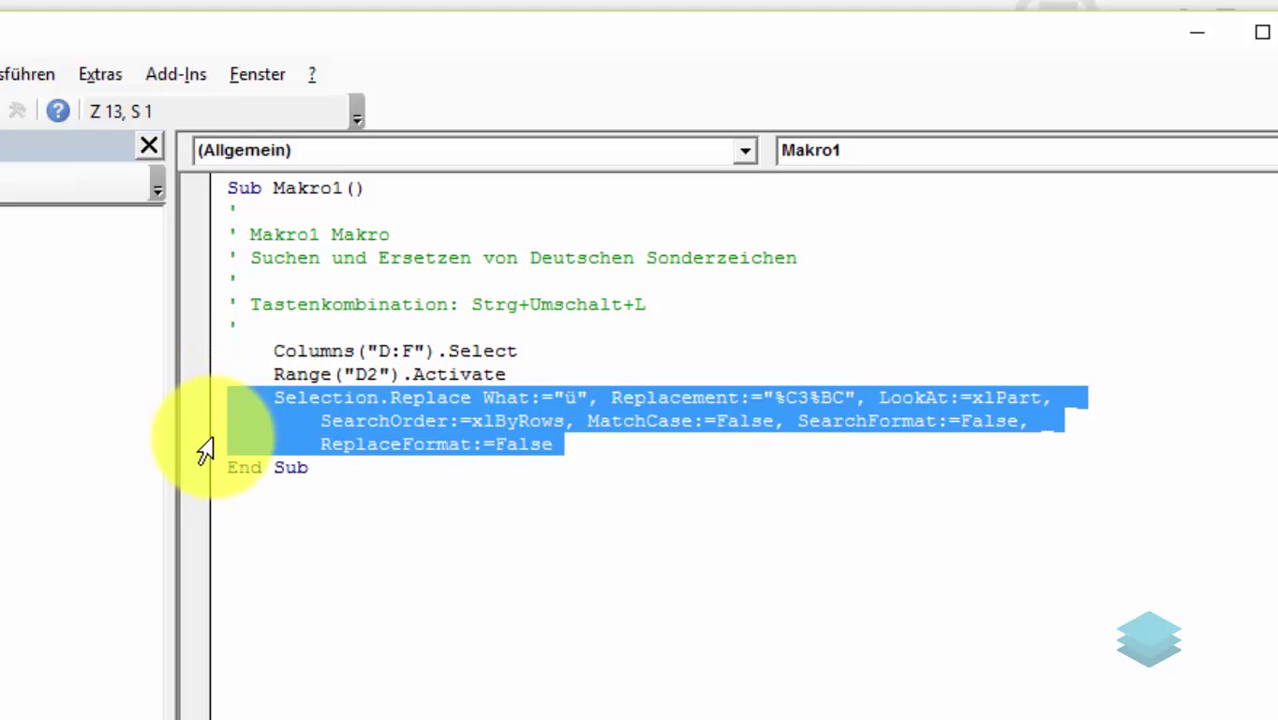
pyautogui.hotkey('ctrl', 'c')
pyautogui.hotkey('ctrl', 'v')
pyautogui.hotkey('ctrl', 'v')
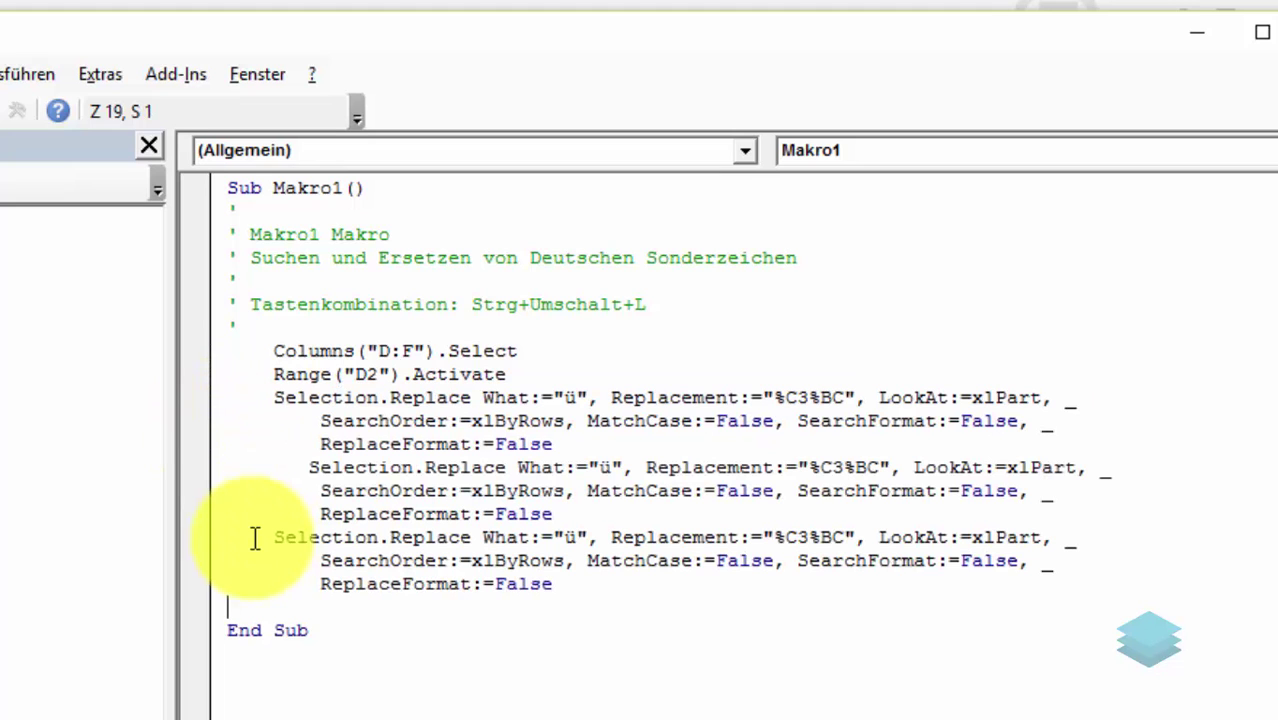
pyautogui.hotkey('ctrl', 'v')
pyautogui.hotkey('ctrl', 'v')
pyautogui.hotkey('ctrl', 'v')
pyautogui.hotkey('ctrl', 'v')
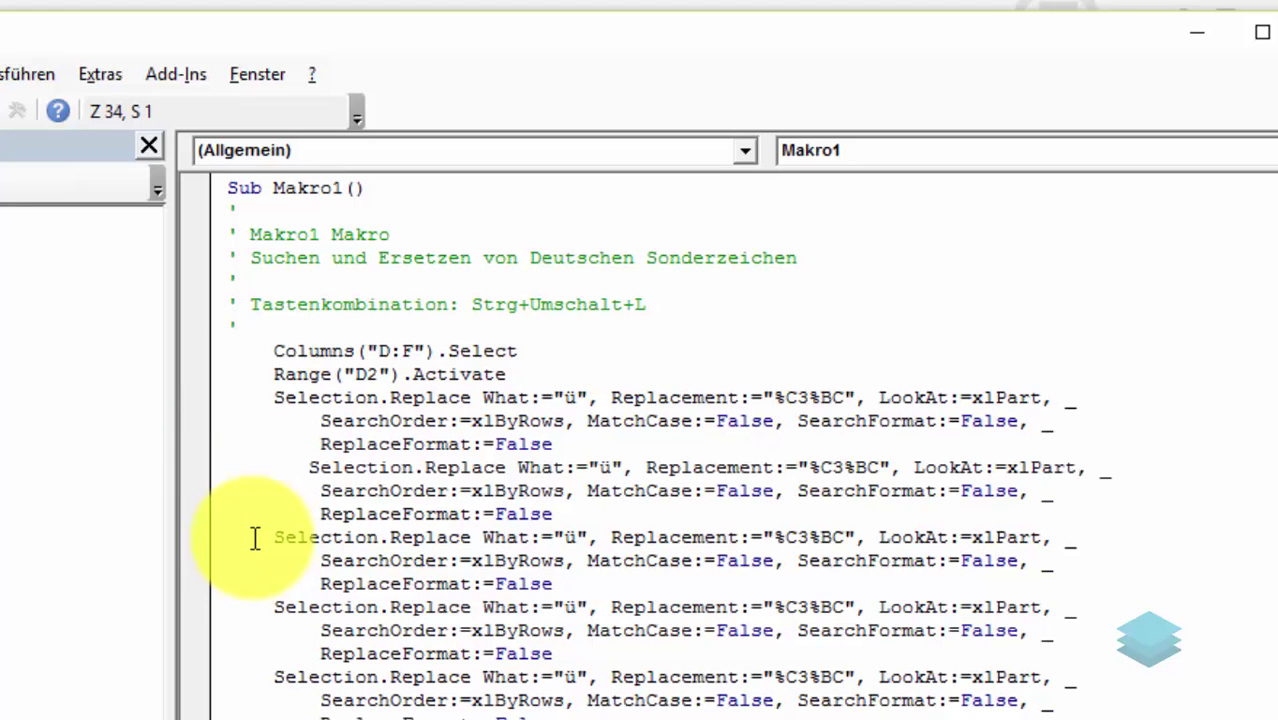
pyautogui.hotkey('ctrl', 'v')
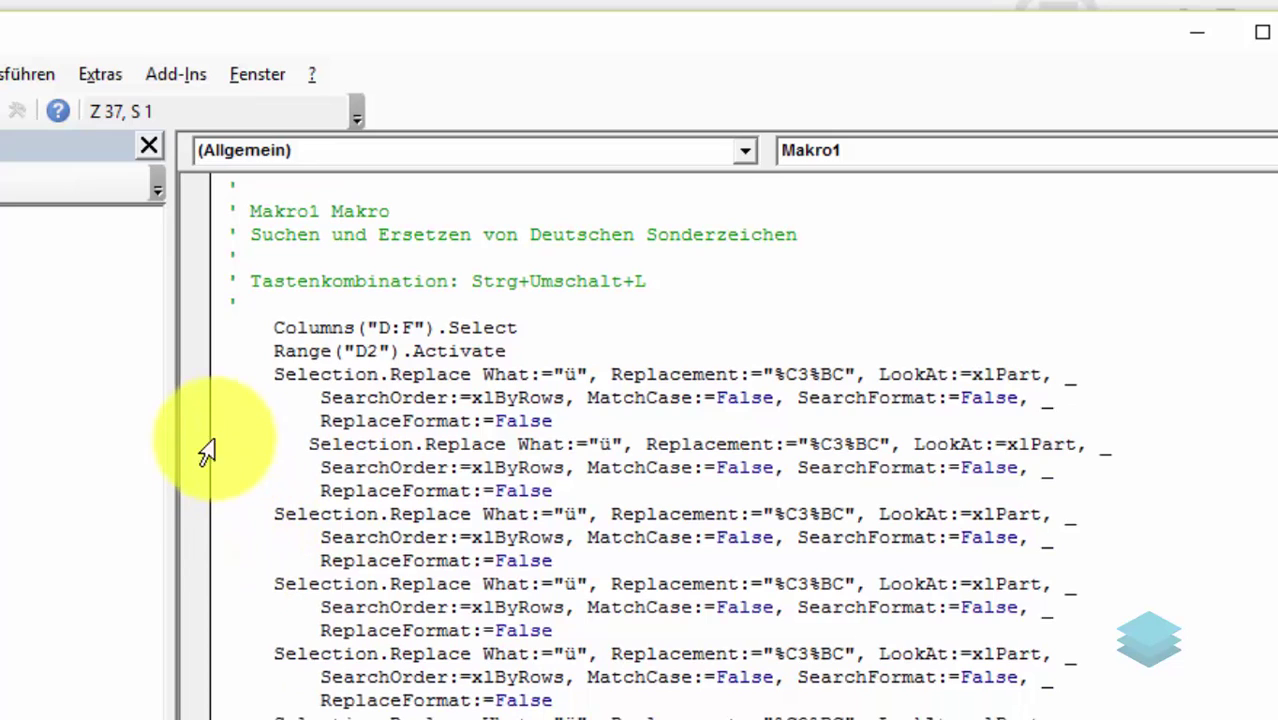
pyautogui.click(205, 446)
pyautogui.hotkey('shift', 'Tab')
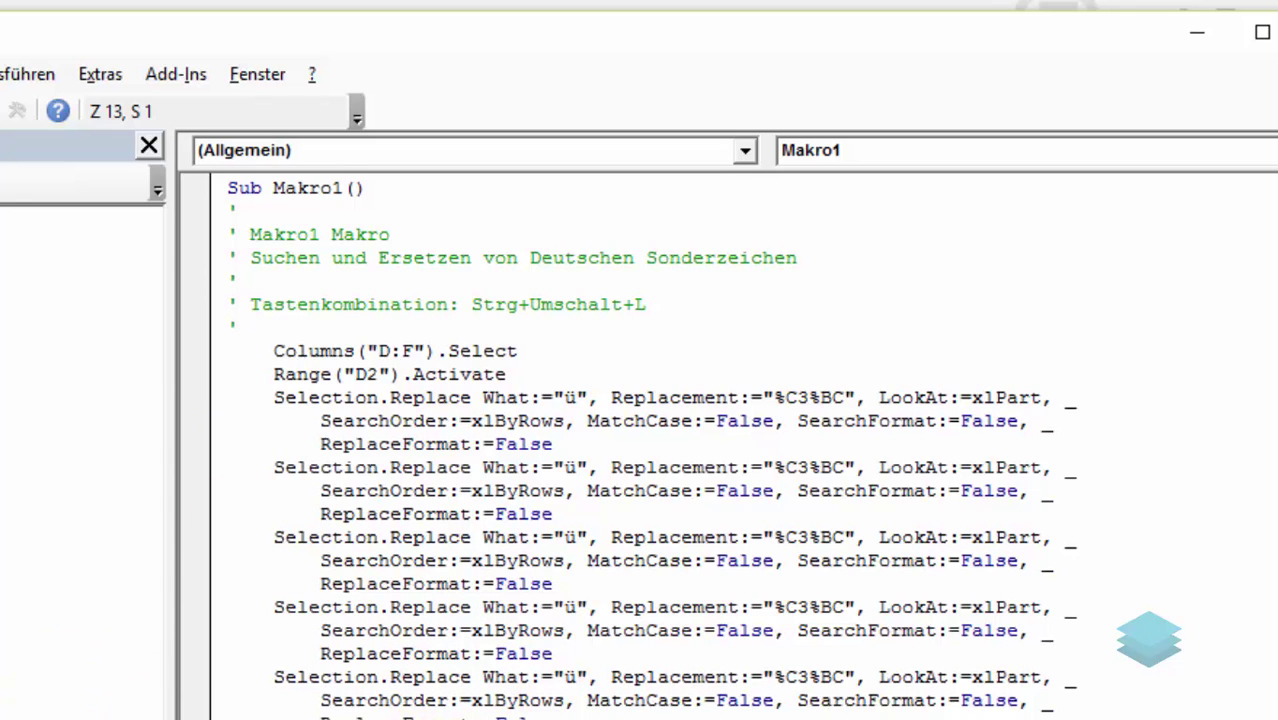
# Copy the seven-row character-code table from I:J and paste it below Makro1's comment header.
pyautogui.hotkey('alt', 'F11')
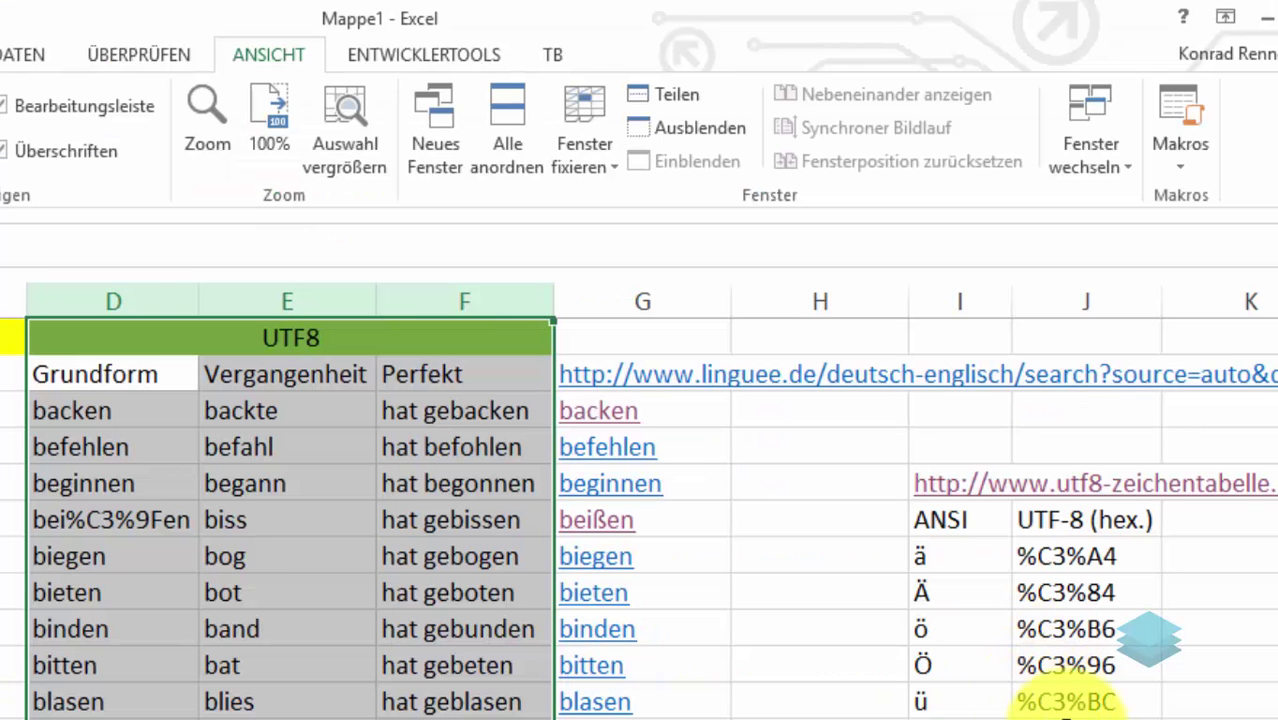
pyautogui.click(1070, 700)
pyautogui.moveTo(1105, 710); pyautogui.dragTo(970, 565)
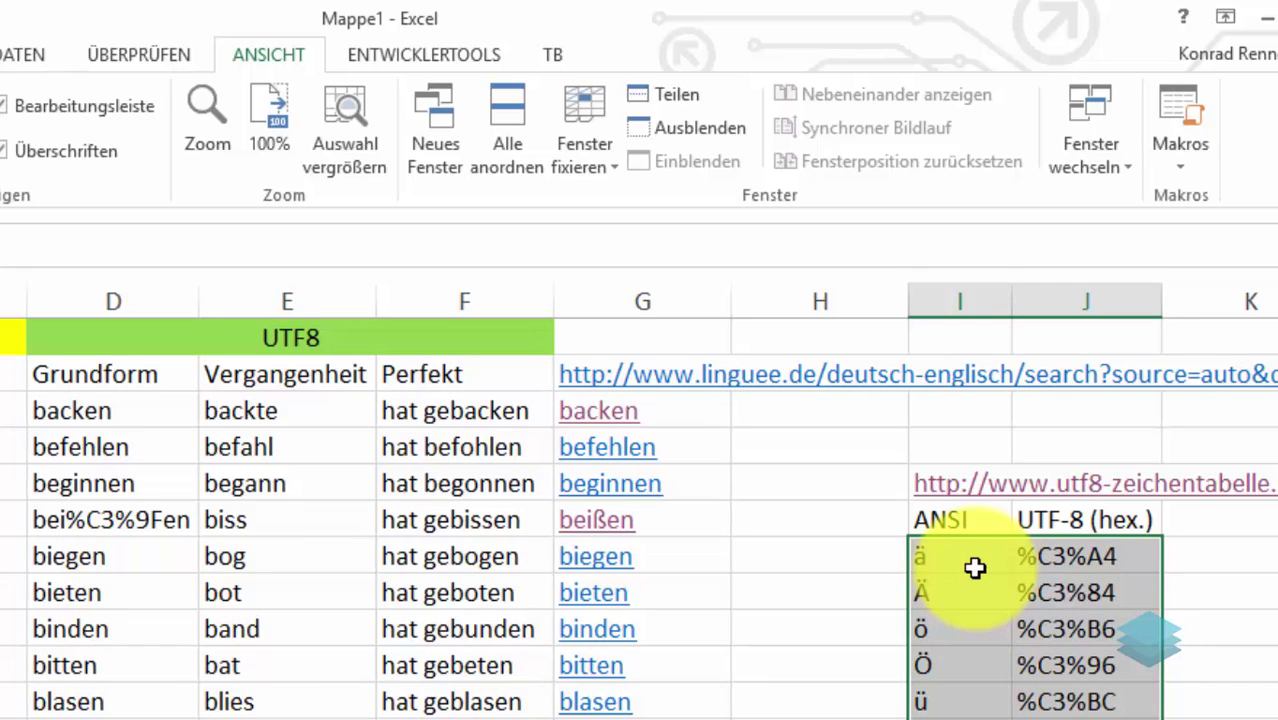
pyautogui.hotkey('ctrl', 'c')
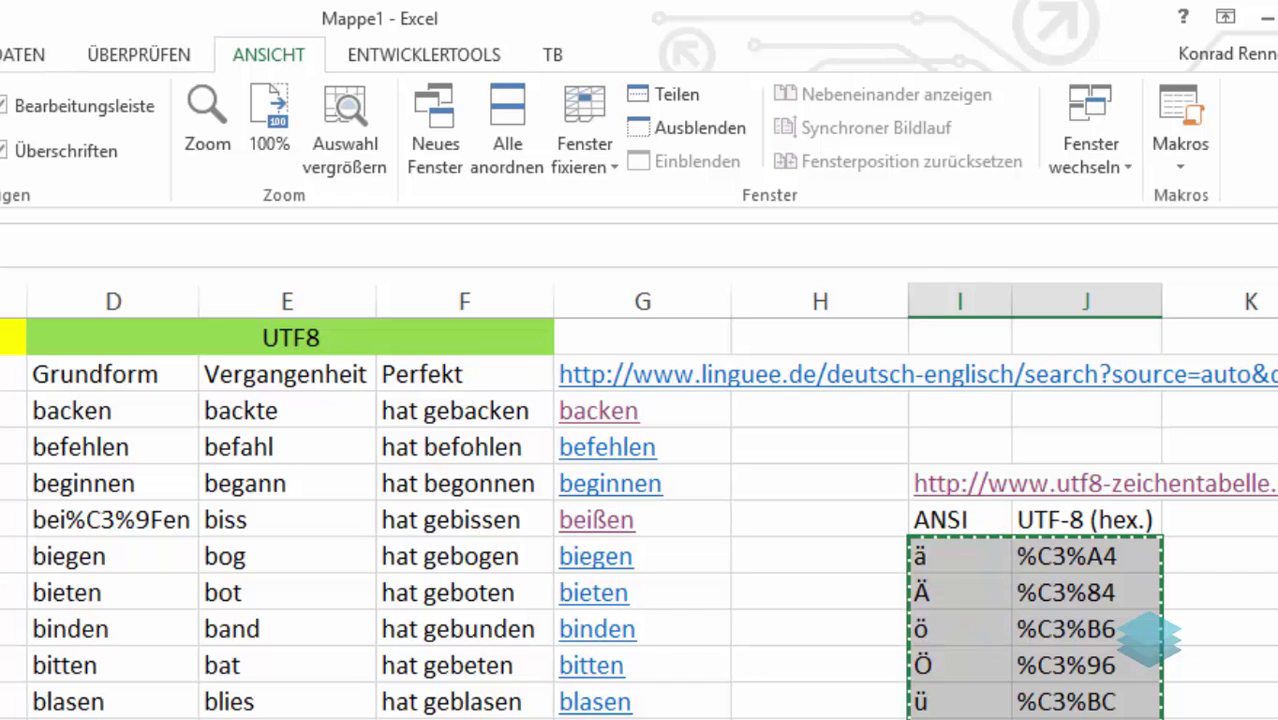
pyautogui.hotkey('alt', 'F11')
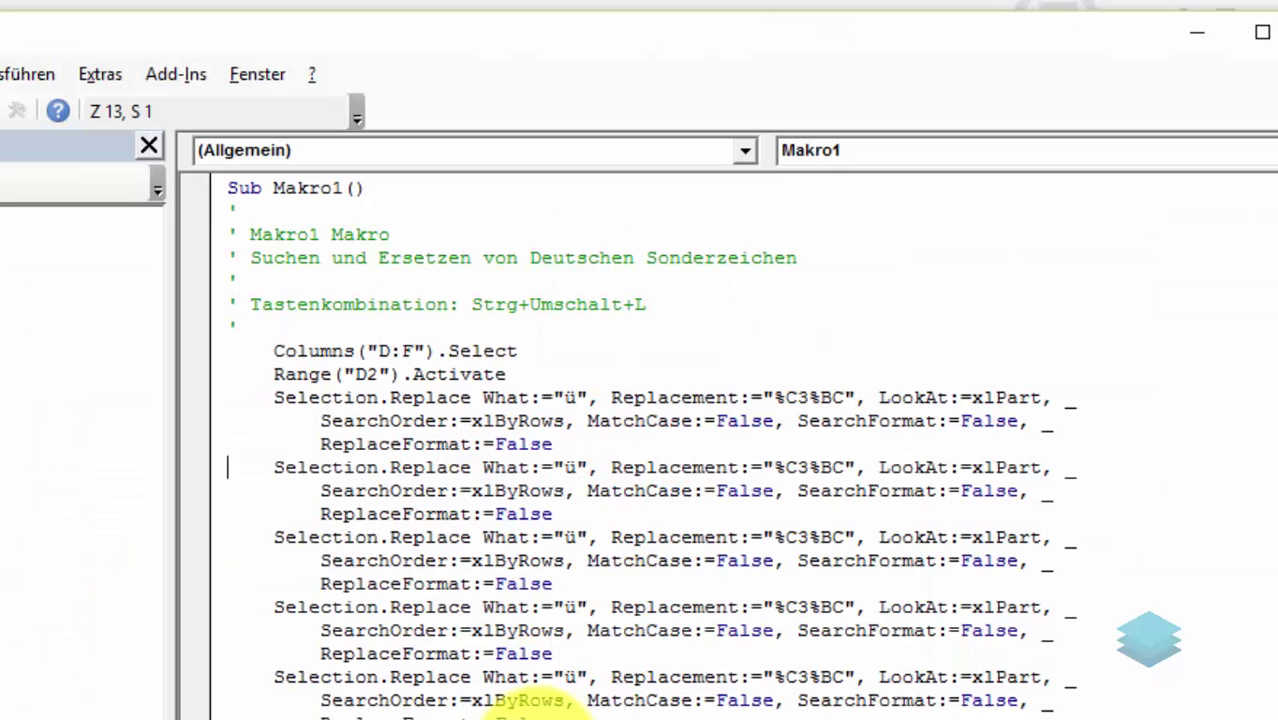
pyautogui.click(269, 320)
pyautogui.press('Return')
pyautogui.press('Return')
pyautogui.press('Return')
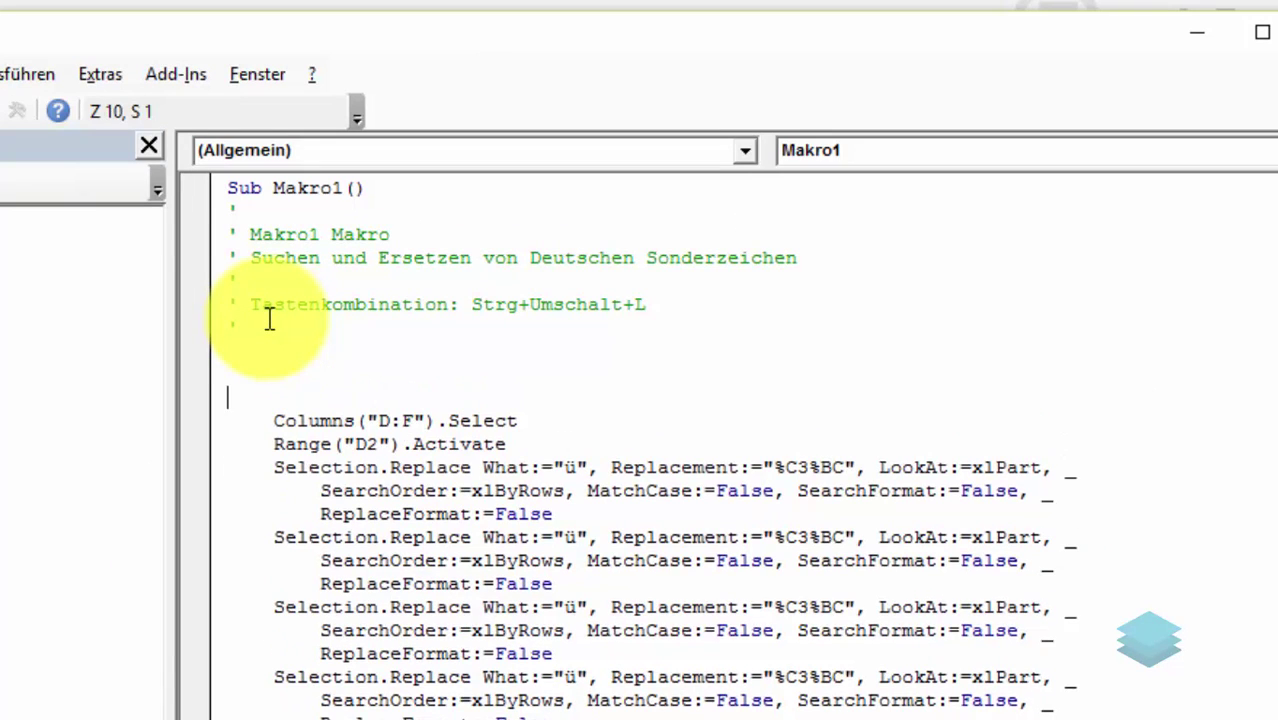
pyautogui.press('Up')
pyautogui.hotkey('ctrl', 'v')
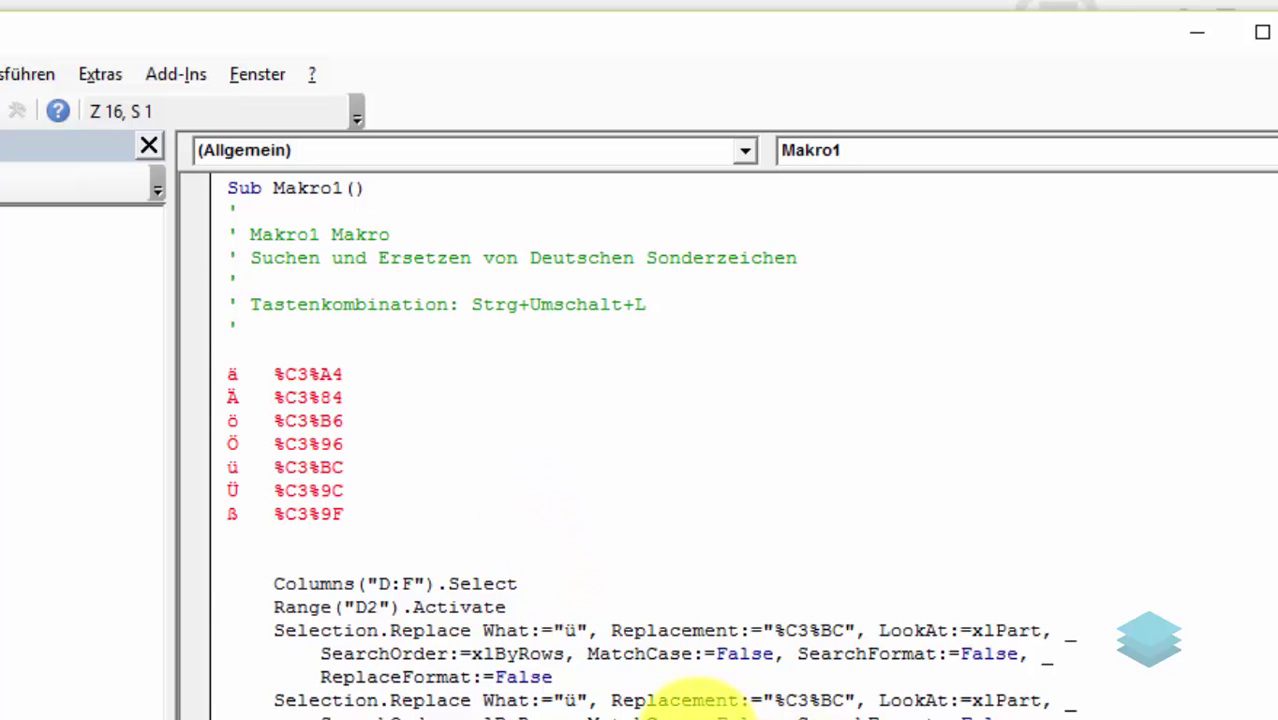
# Change the first Replace statement to convert ä to %C3%A4.
pyautogui.click(577, 700)
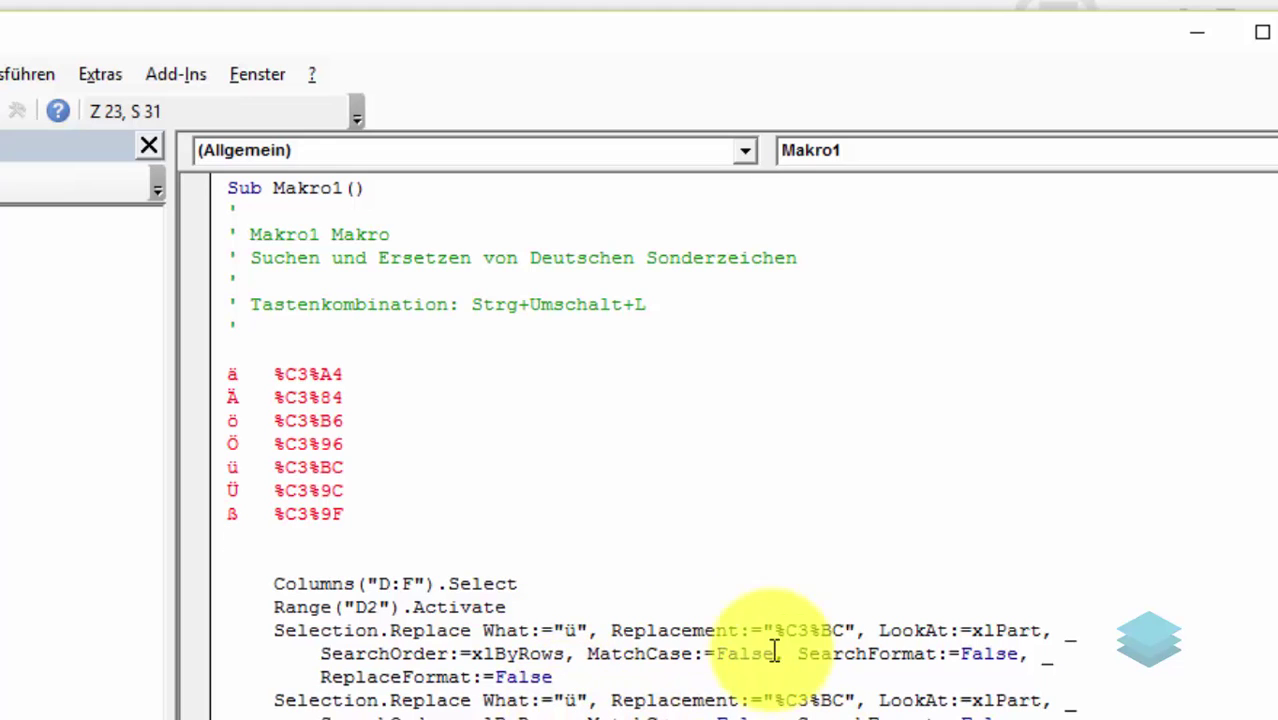
pyautogui.click(577, 630)
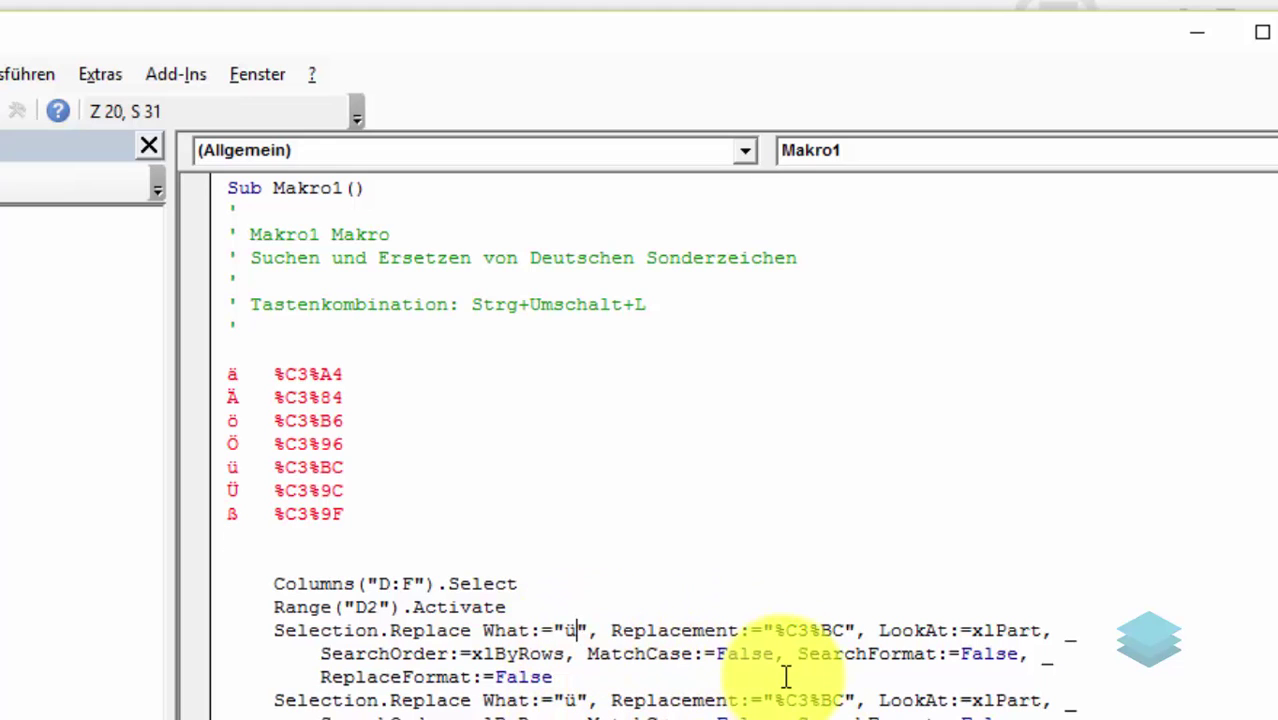
pyautogui.press('BackSpace')
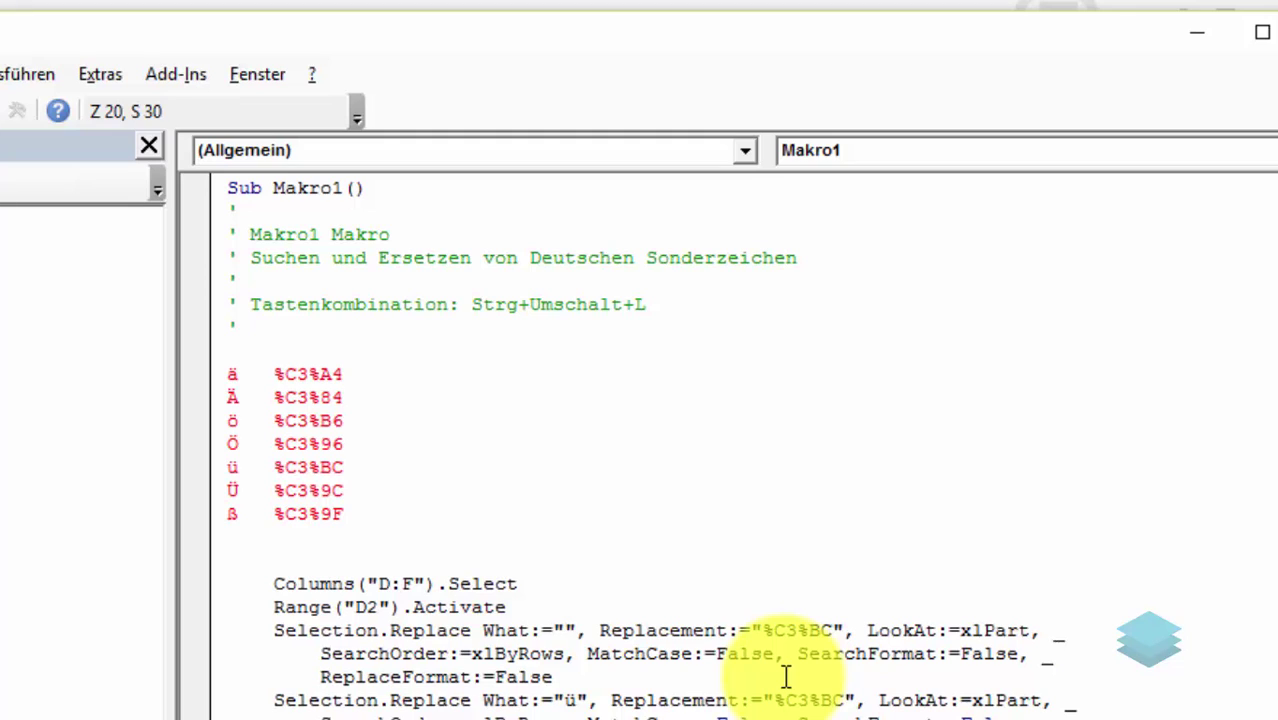
pyautogui.write('ä')
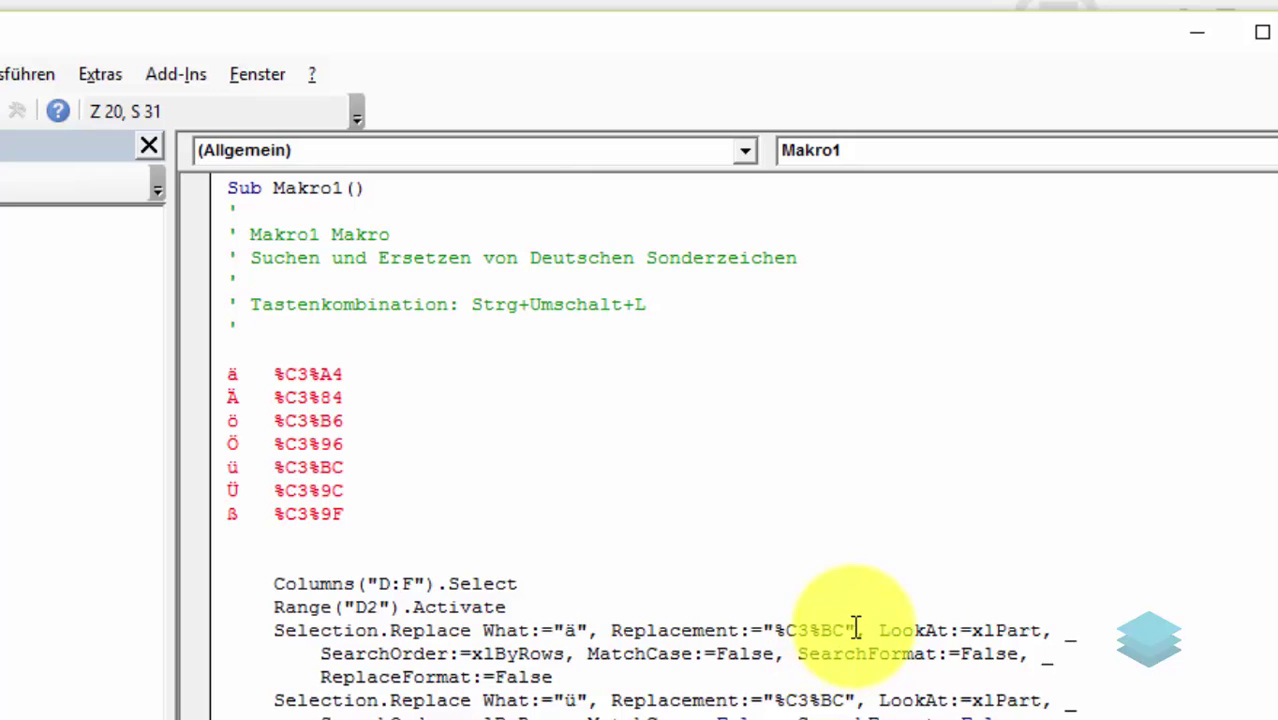
pyautogui.click(828, 630)
pyautogui.moveTo(828, 630); pyautogui.dragTo(845, 630)
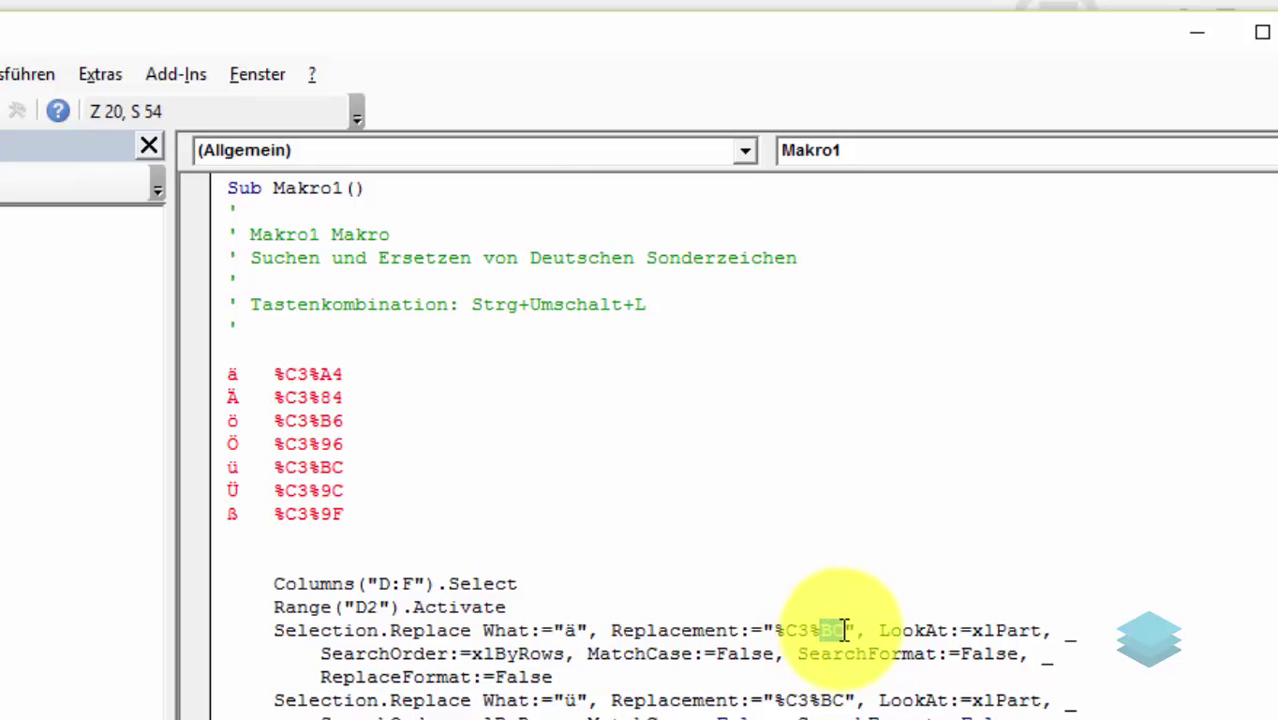
pyautogui.write('A4')
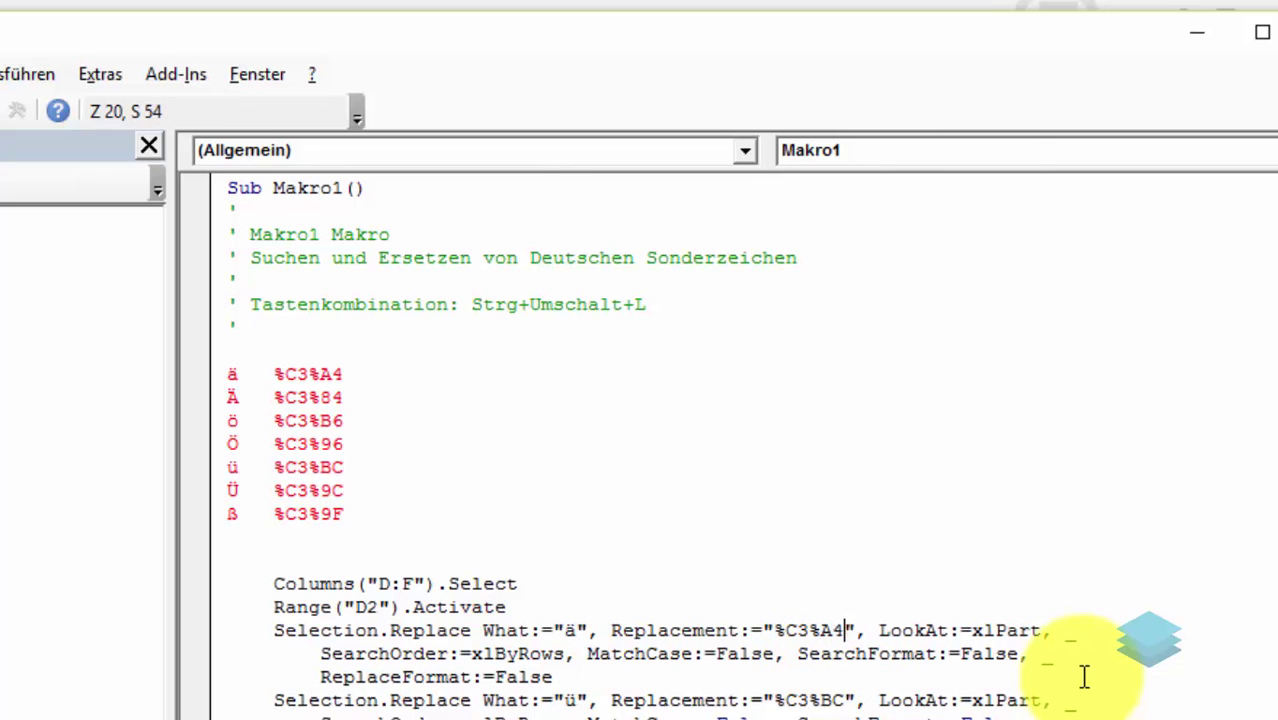
# Change the second Replace statement to convert Ä to %C3%84, and delete the Columns/Range selection lines.
pyautogui.click(583, 698)
pyautogui.press('BackSpace')
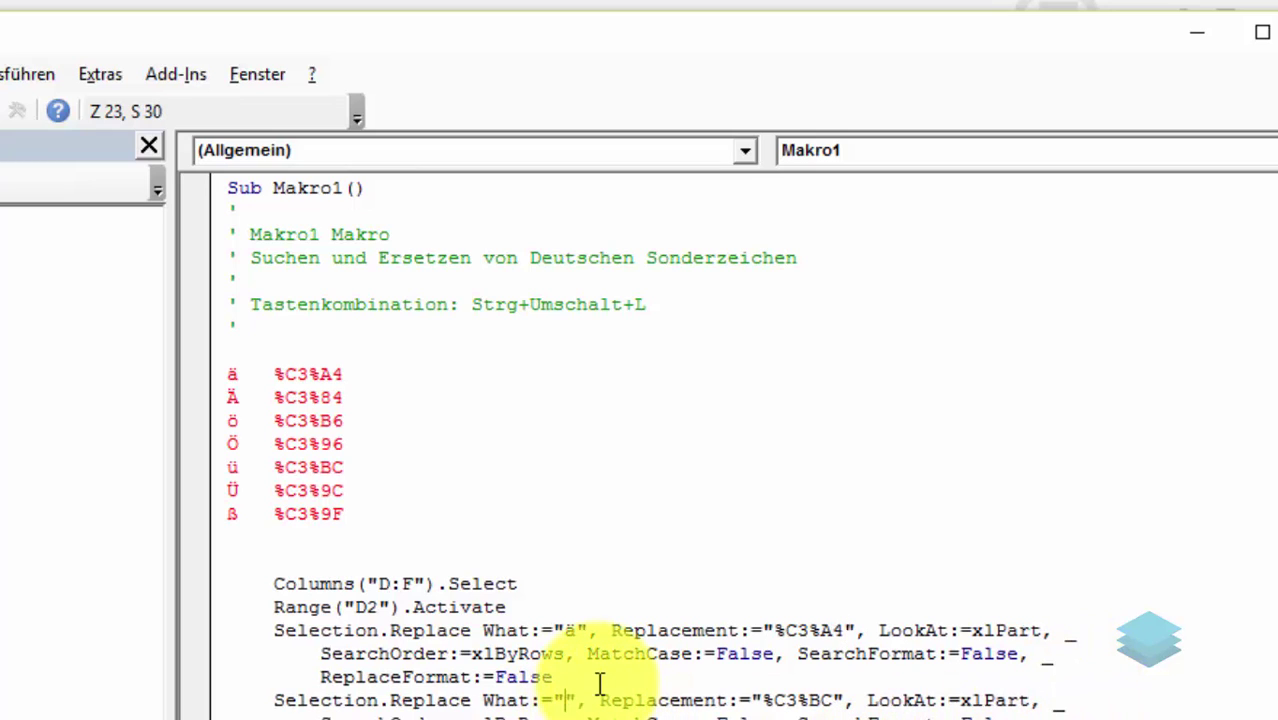
pyautogui.write('Ä')
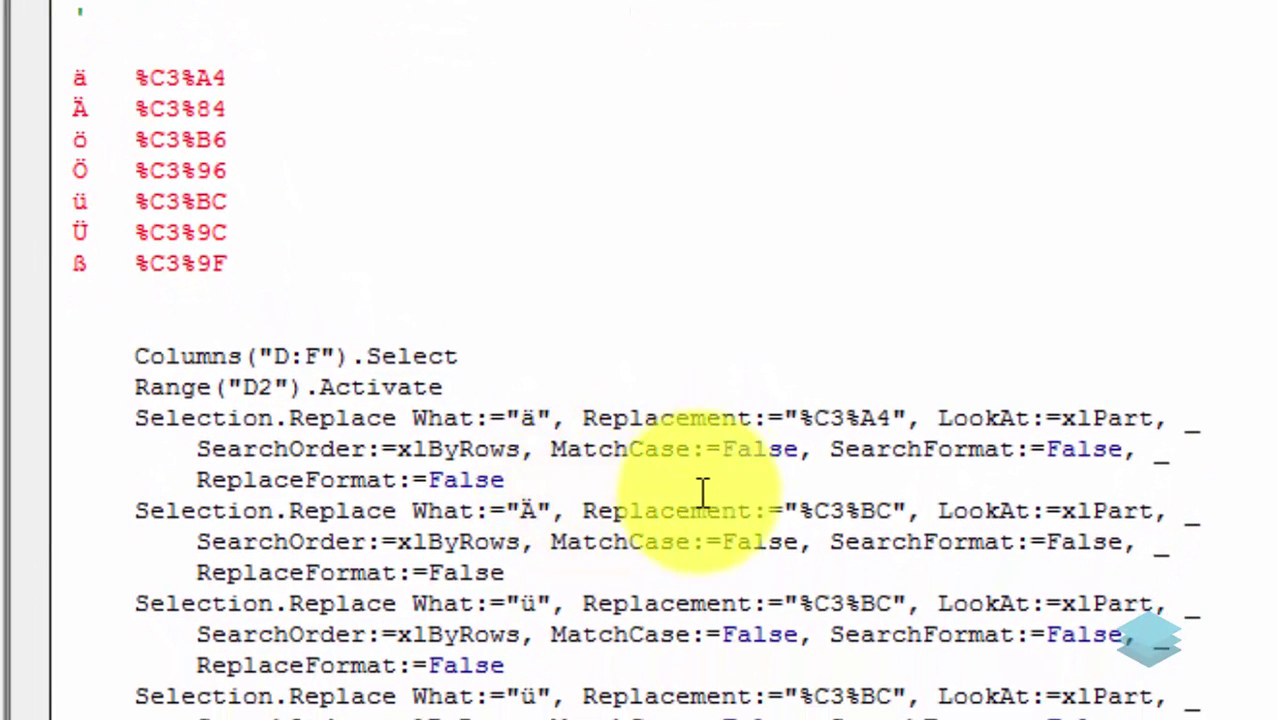
pyautogui.click(862, 511)
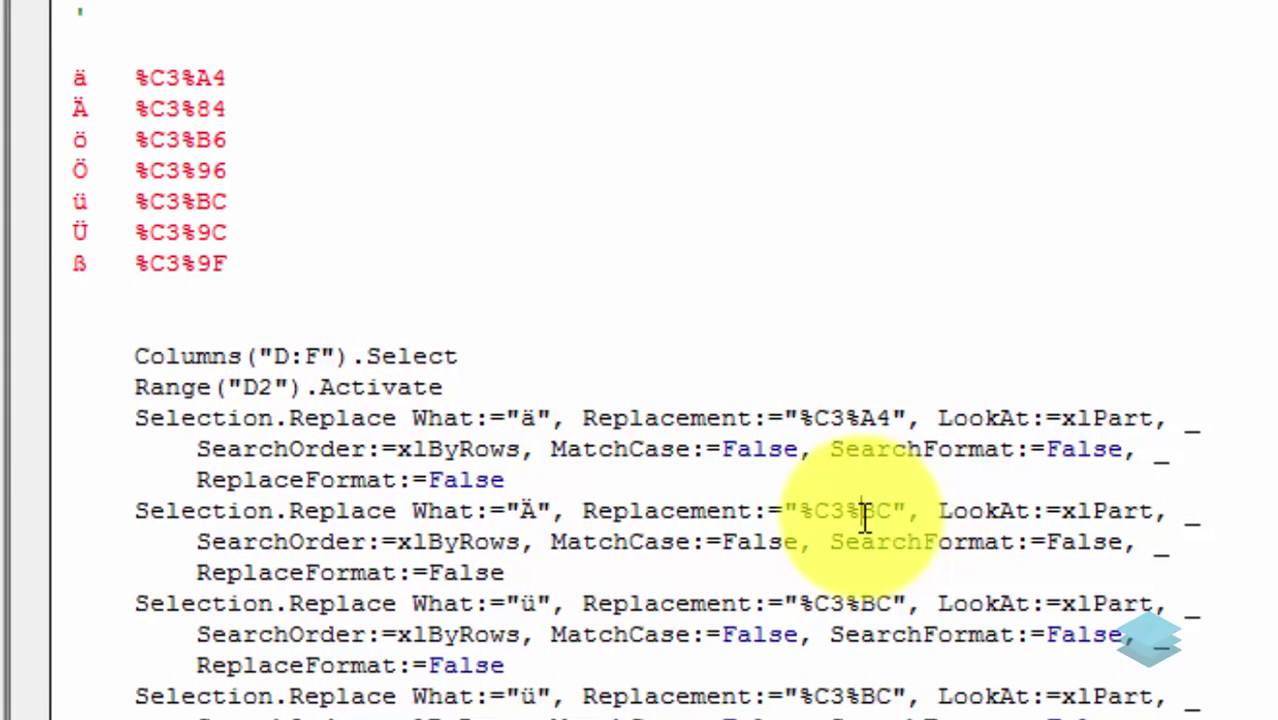
pyautogui.keyDown('shift'); pyautogui.click(886, 488); pyautogui.keyUp('shift')
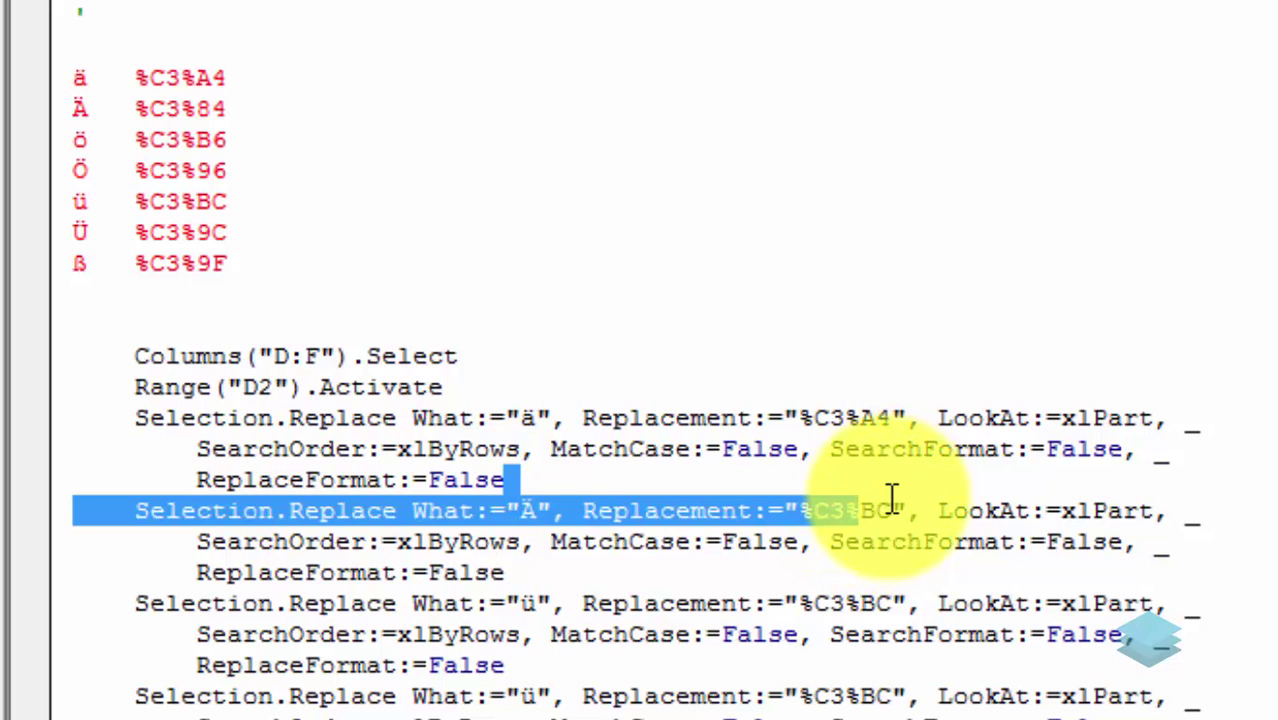
pyautogui.doubleClick(880, 505)
pyautogui.write('8')
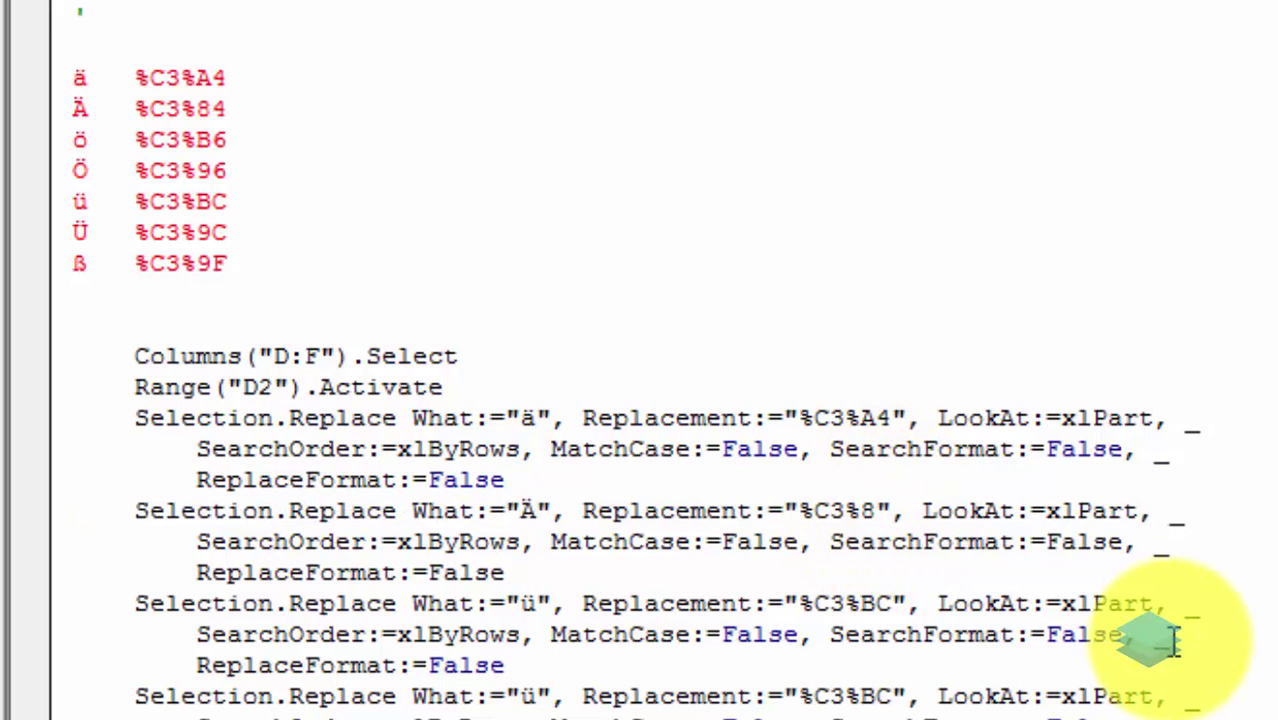
pyautogui.write('4')
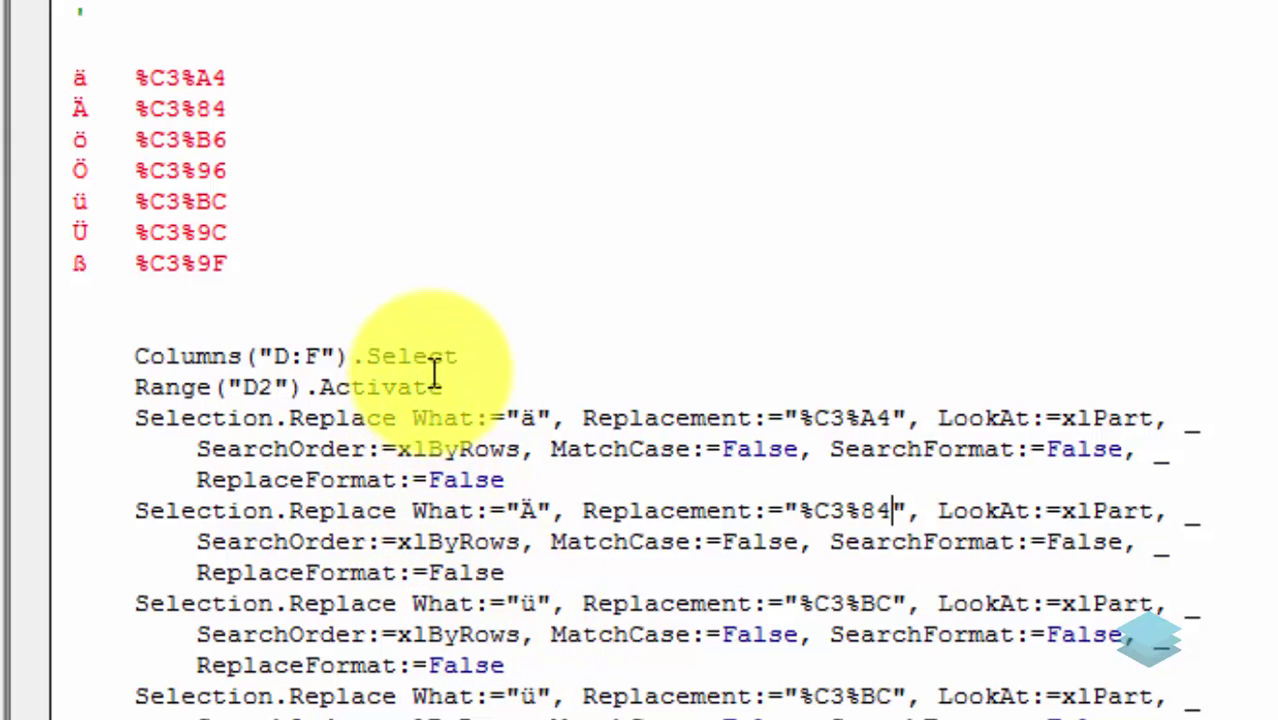
pyautogui.moveTo(443, 388)
pyautogui.mouseDown()
pyautogui.moveTo(362, 360)
pyautogui.moveTo(65, 356)
pyautogui.mouseUp()
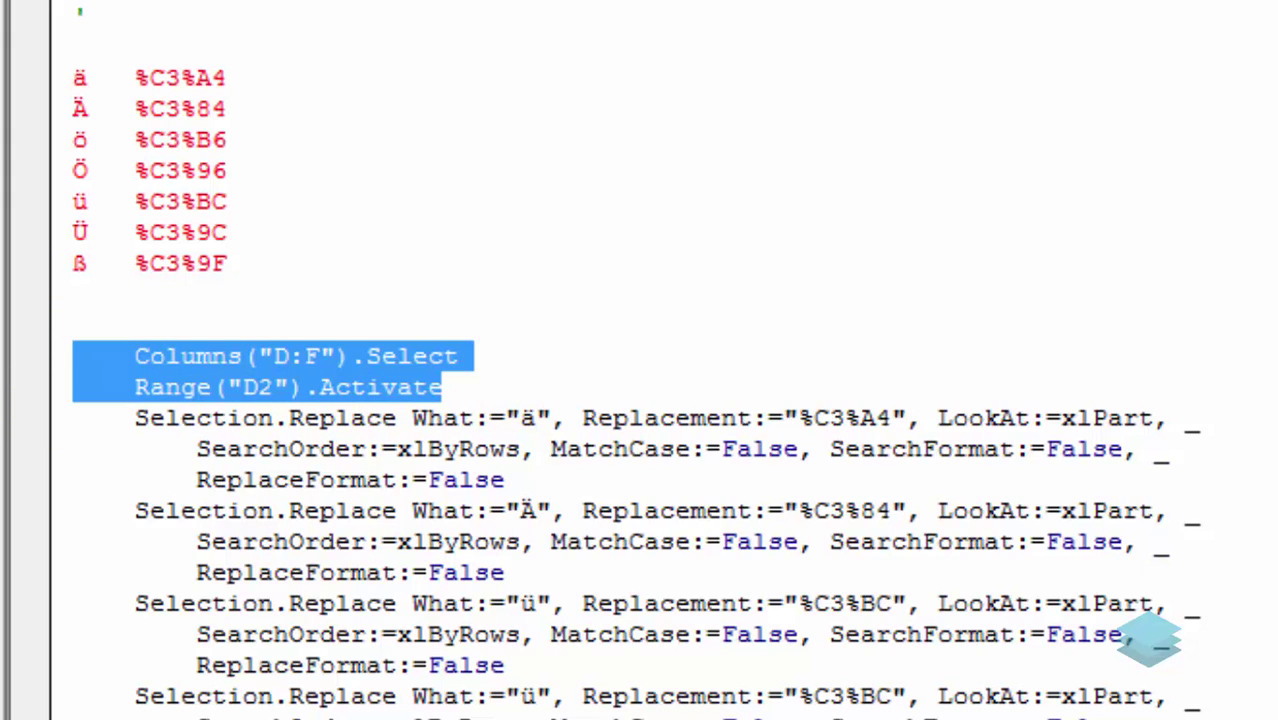
pyautogui.press('Delete')
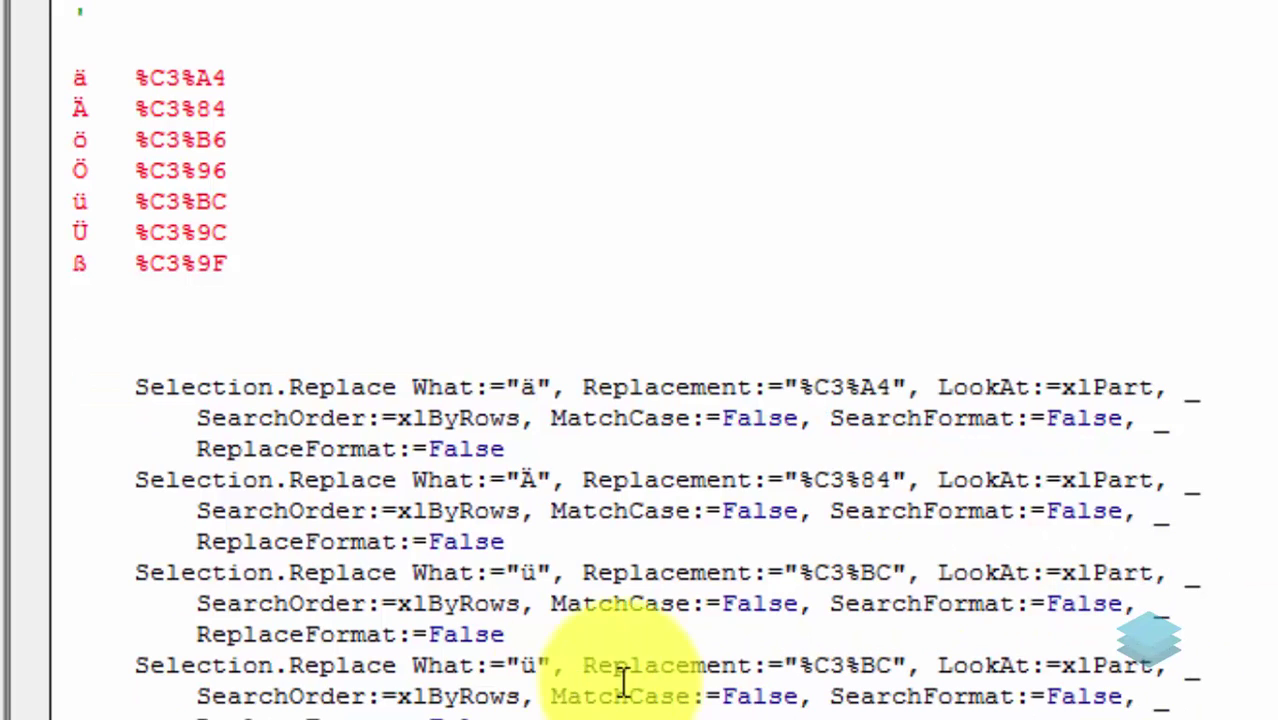
# Comment out the seven code-table lines (ä, Ä, ö, Ö, ü, Ü, ß) with leading apostrophes.
pyautogui.click(74, 78)
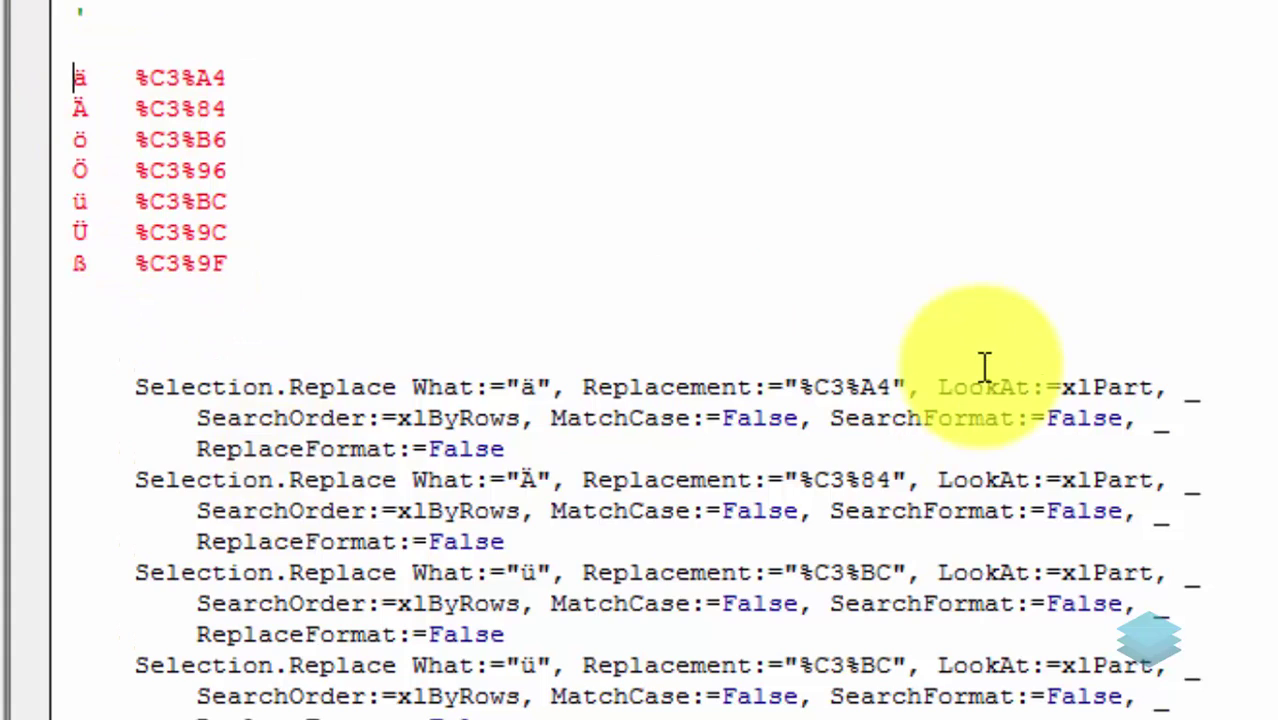
pyautogui.write("'")
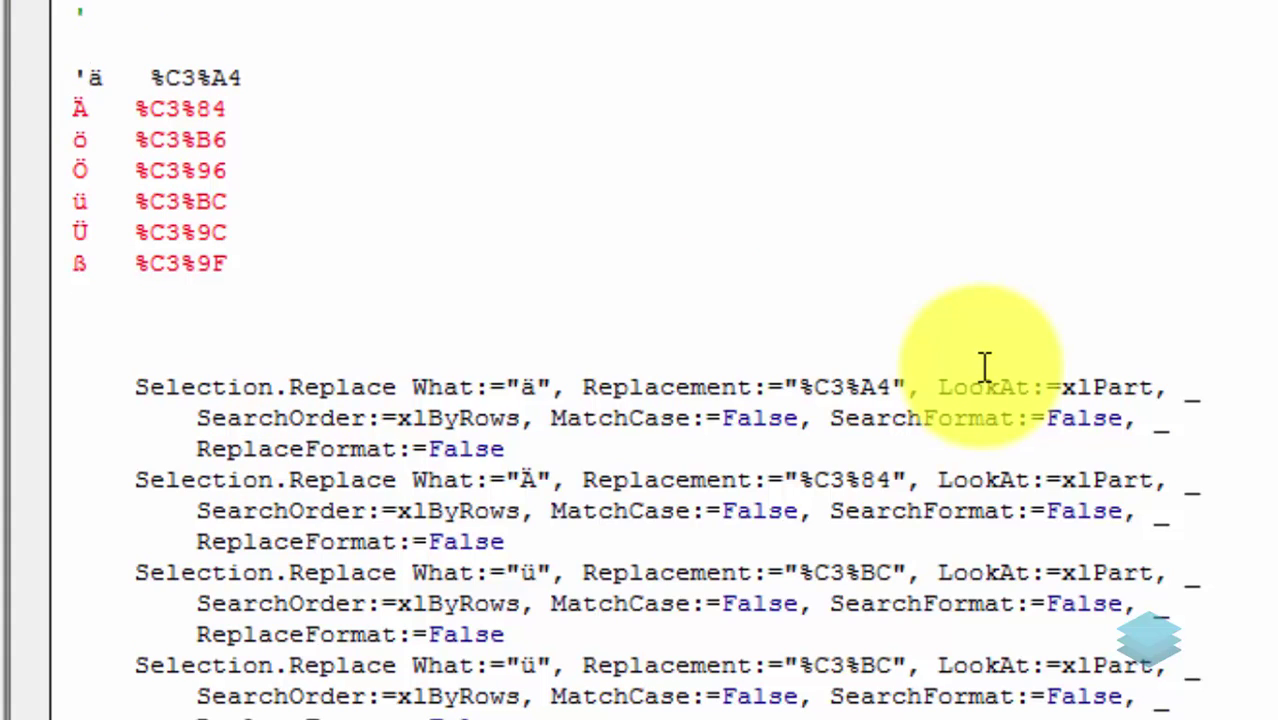
pyautogui.press('Down')
pyautogui.press('Home')
pyautogui.press('Left')
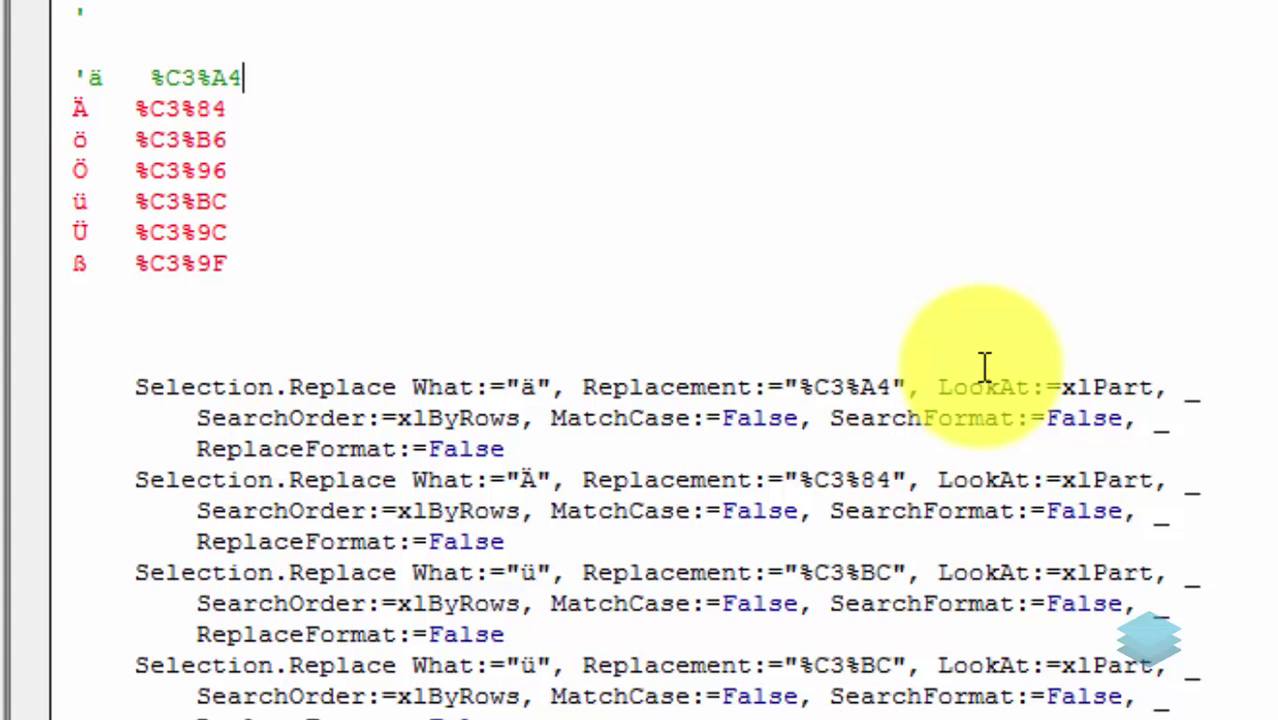
pyautogui.write("'")
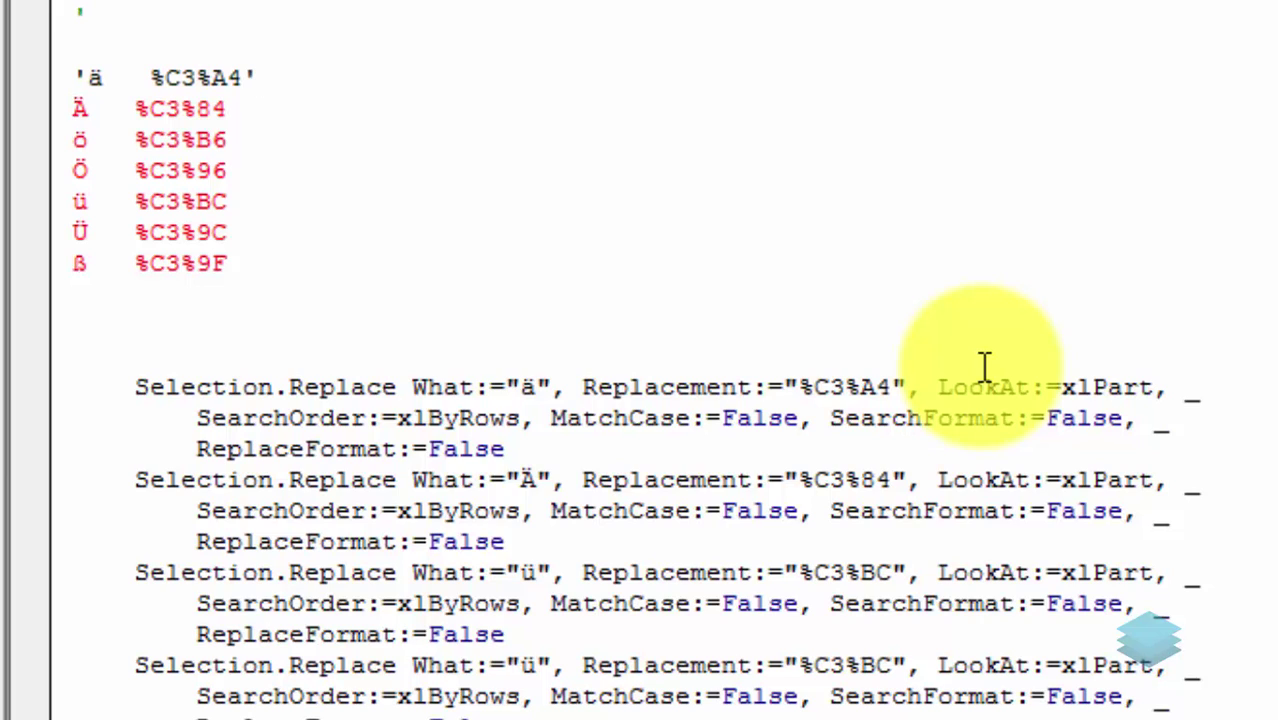
pyautogui.press('BackSpace')
pyautogui.press('Right')
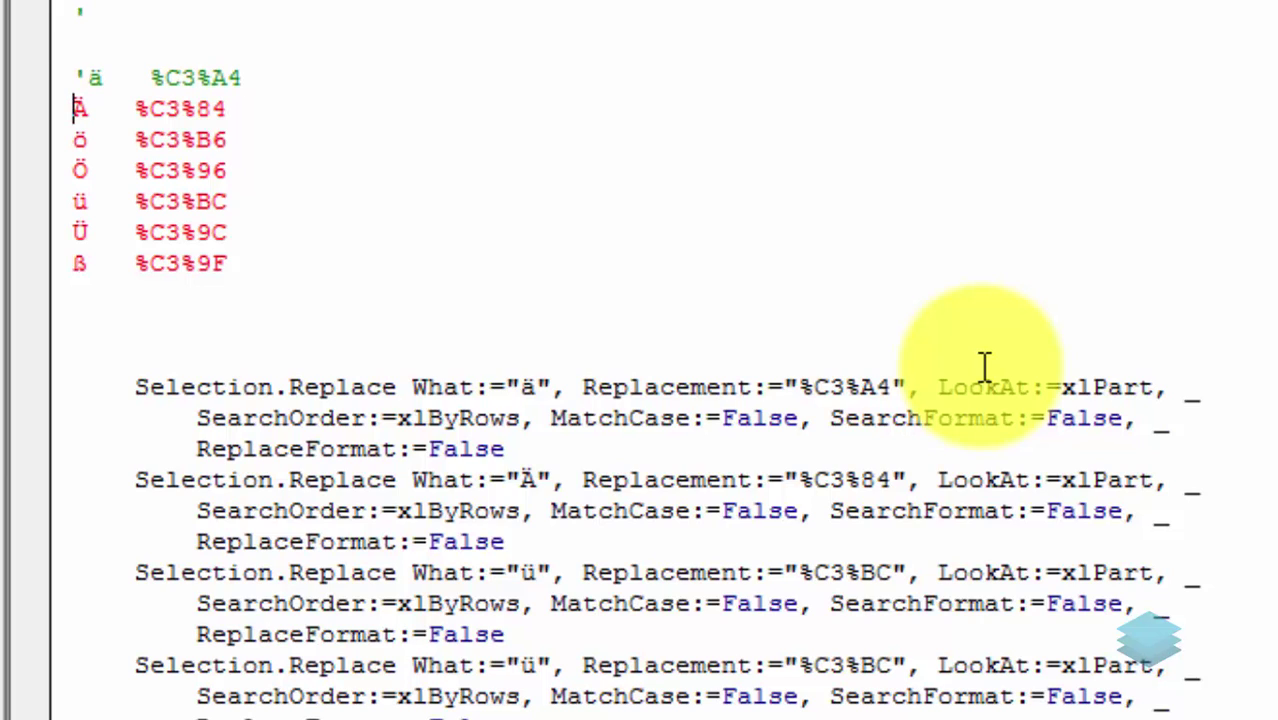
pyautogui.write("'")
pyautogui.press('Down')
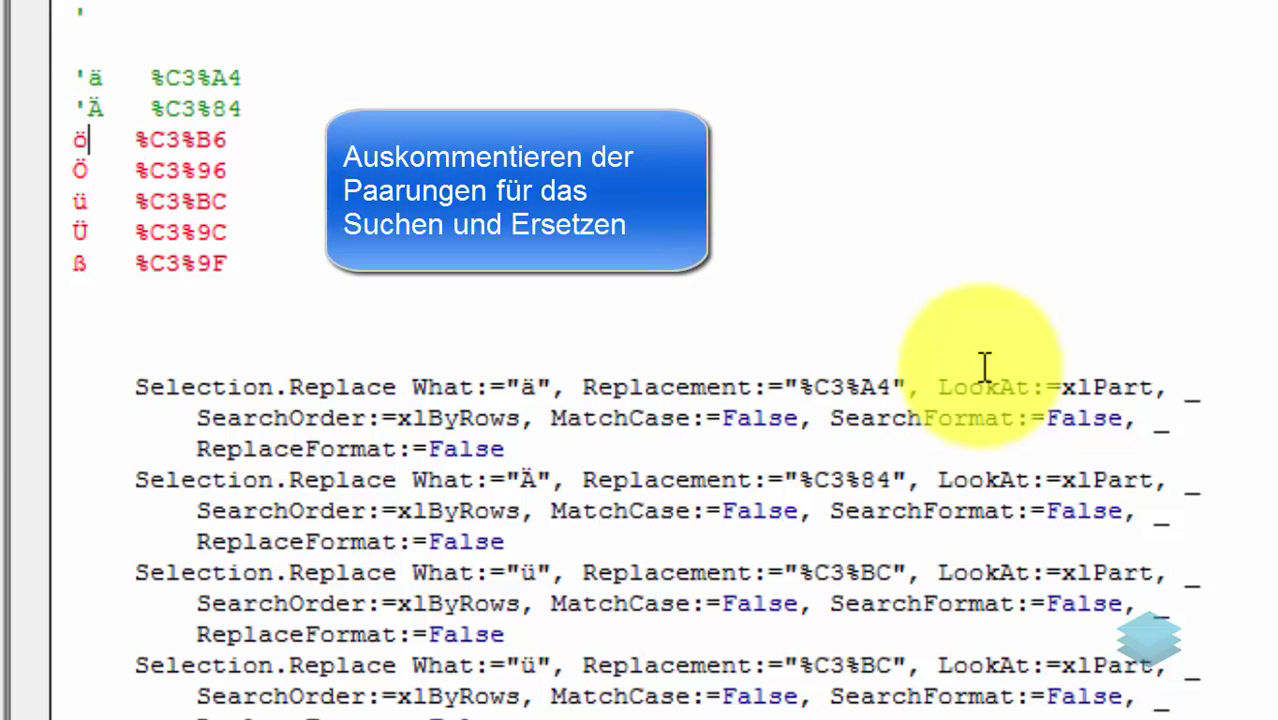
pyautogui.press('Left')
pyautogui.write("'")
pyautogui.press('Down')
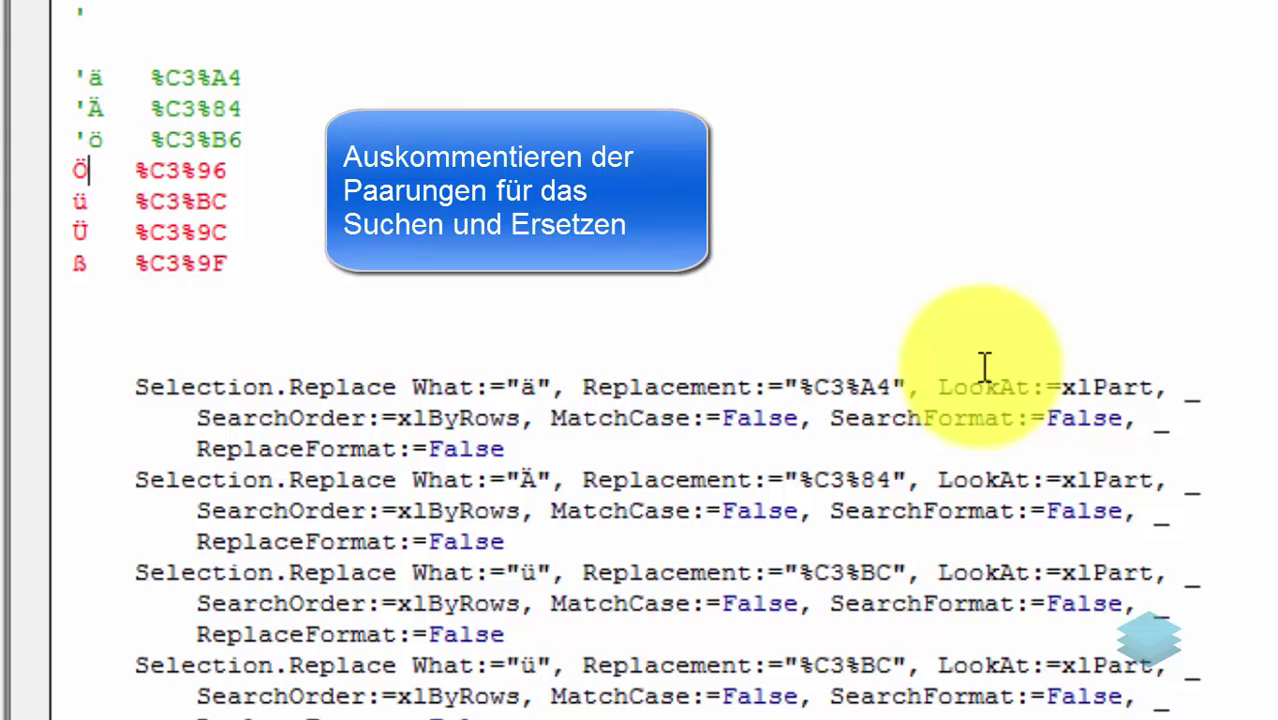
pyautogui.press('Left')
pyautogui.write("'")
pyautogui.press('Down')
pyautogui.press('Left')
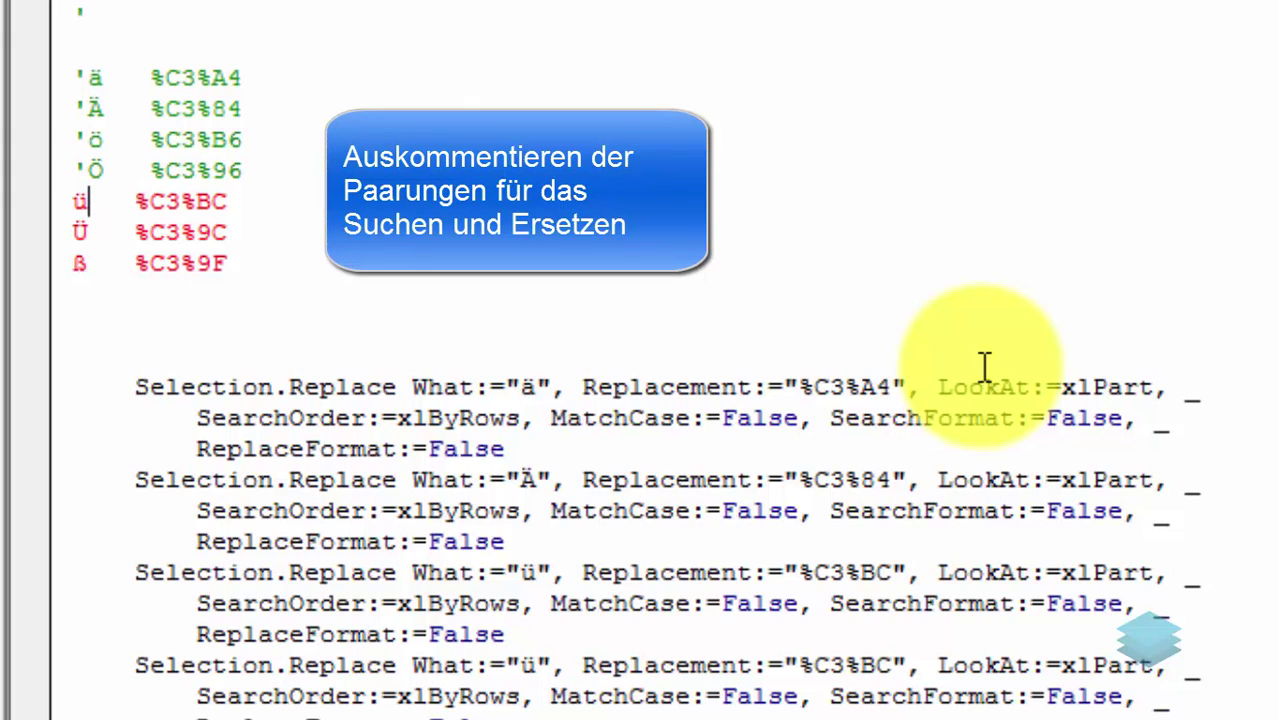
pyautogui.write("'")
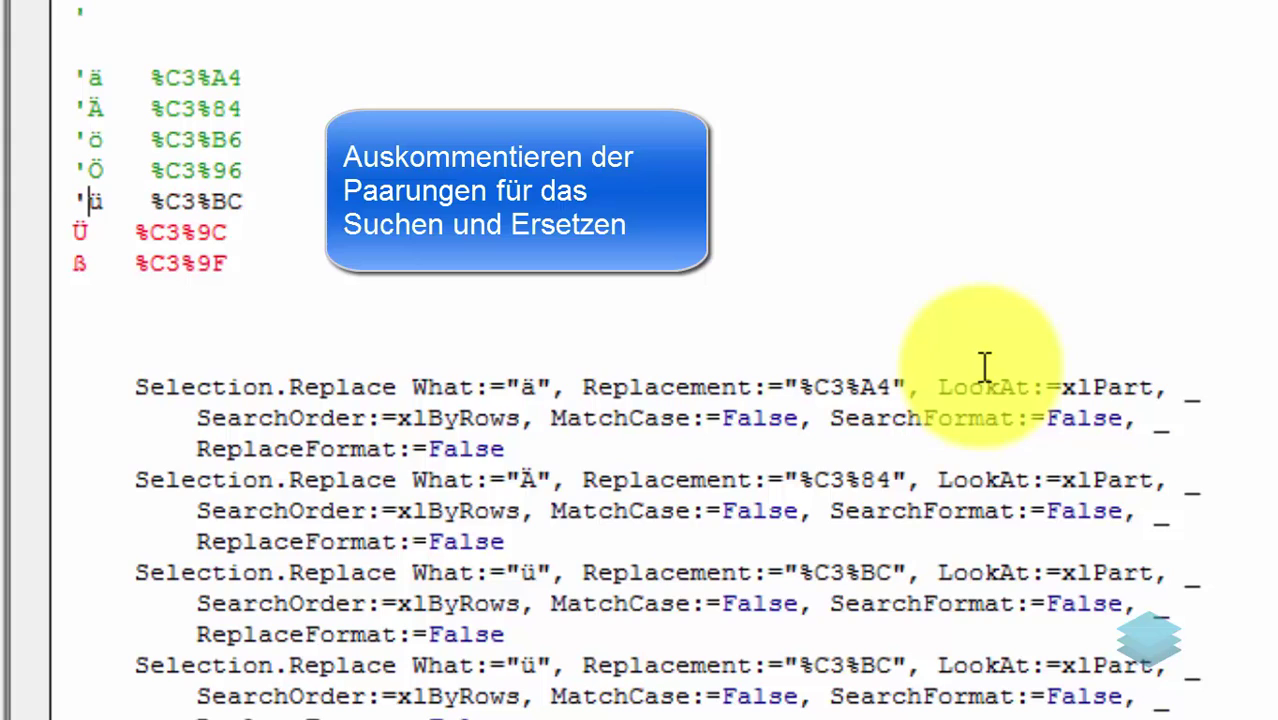
pyautogui.press('Down')
pyautogui.press('Left')
pyautogui.write("'")
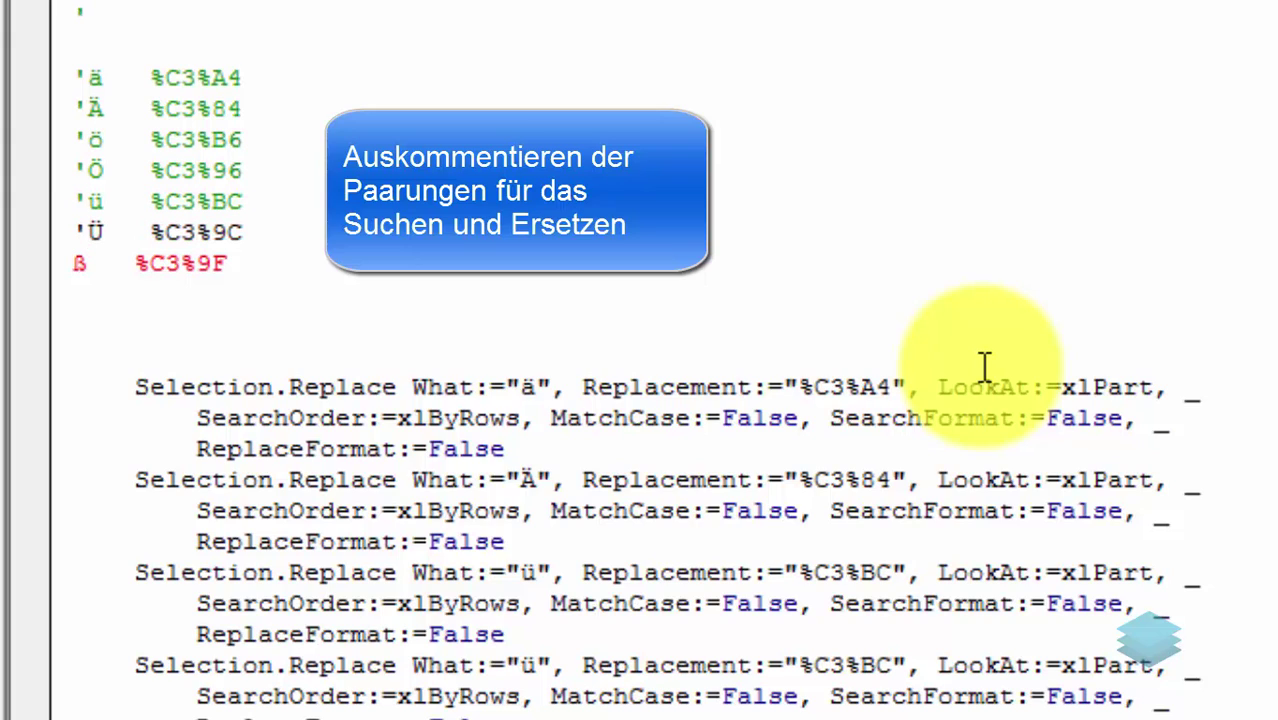
pyautogui.press('Down')
pyautogui.press('Left')
pyautogui.write("'")
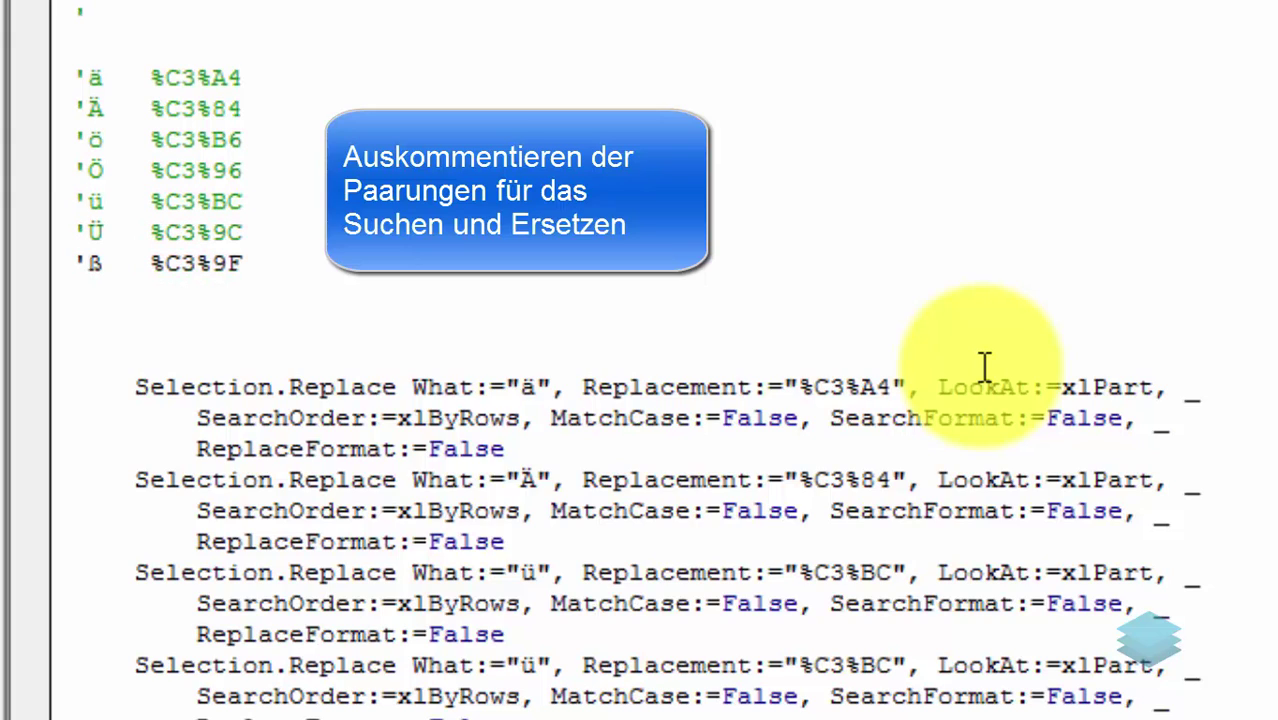
pyautogui.press('Down')
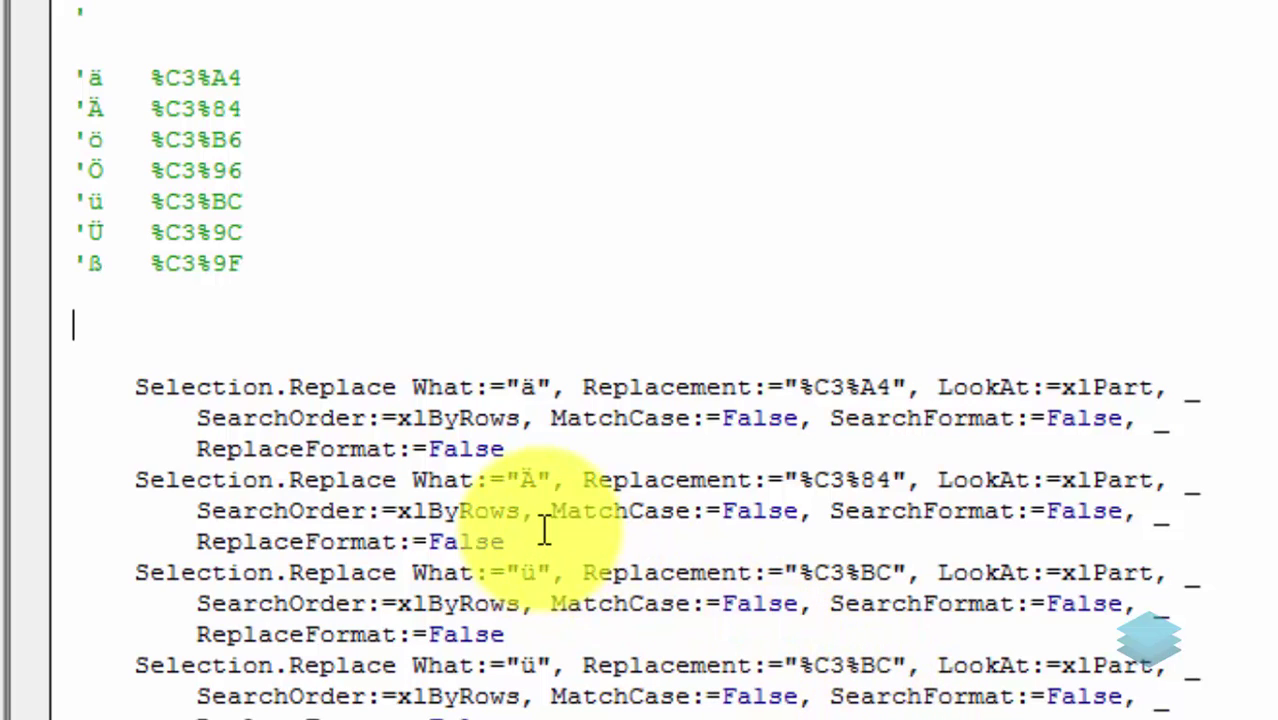
# Edit the third and fourth Replace statements to convert ö to %C3%B6 and Ö to %C3%96.
pyautogui.click(545, 575)
pyautogui.press('BackSpace')
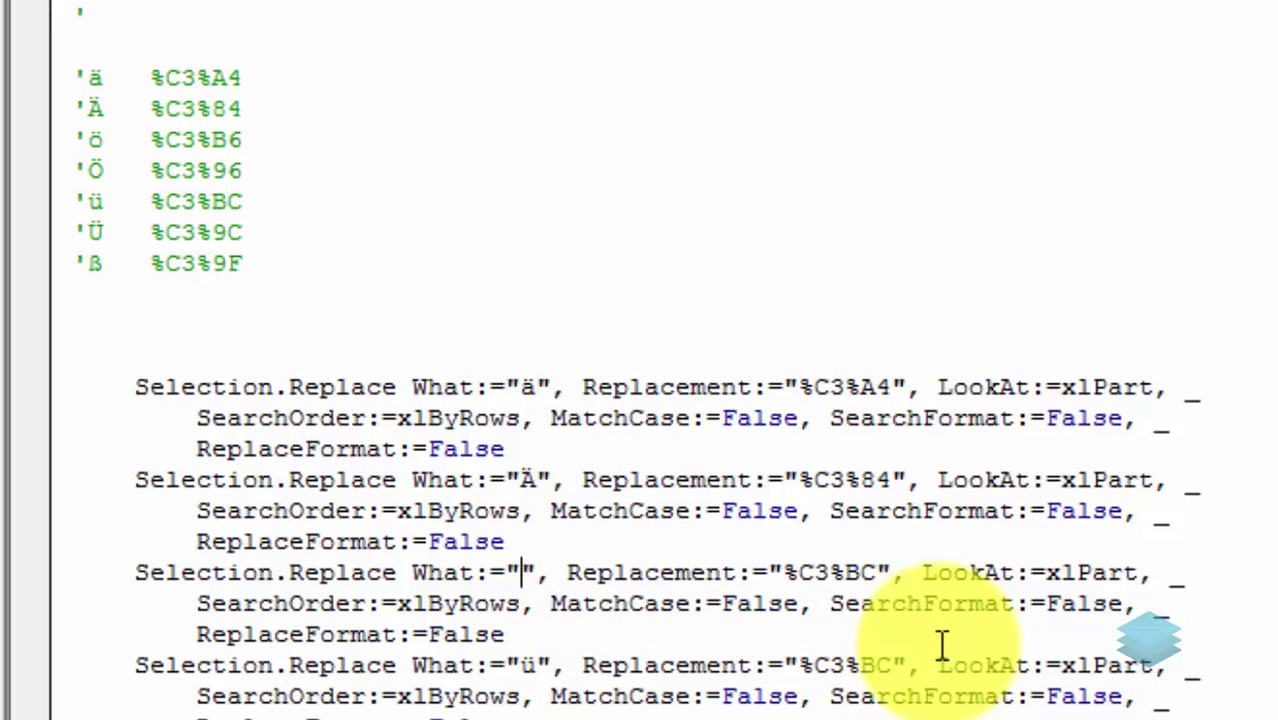
pyautogui.write('ö')
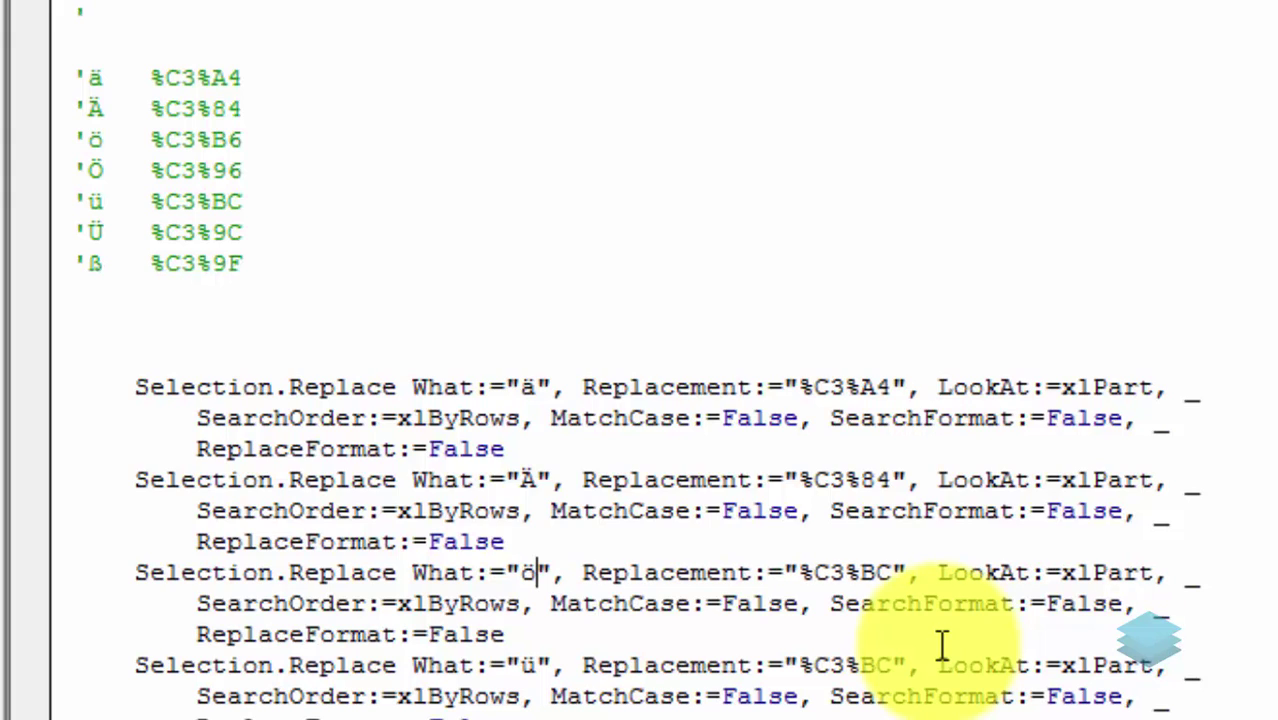
pyautogui.click(891, 574)
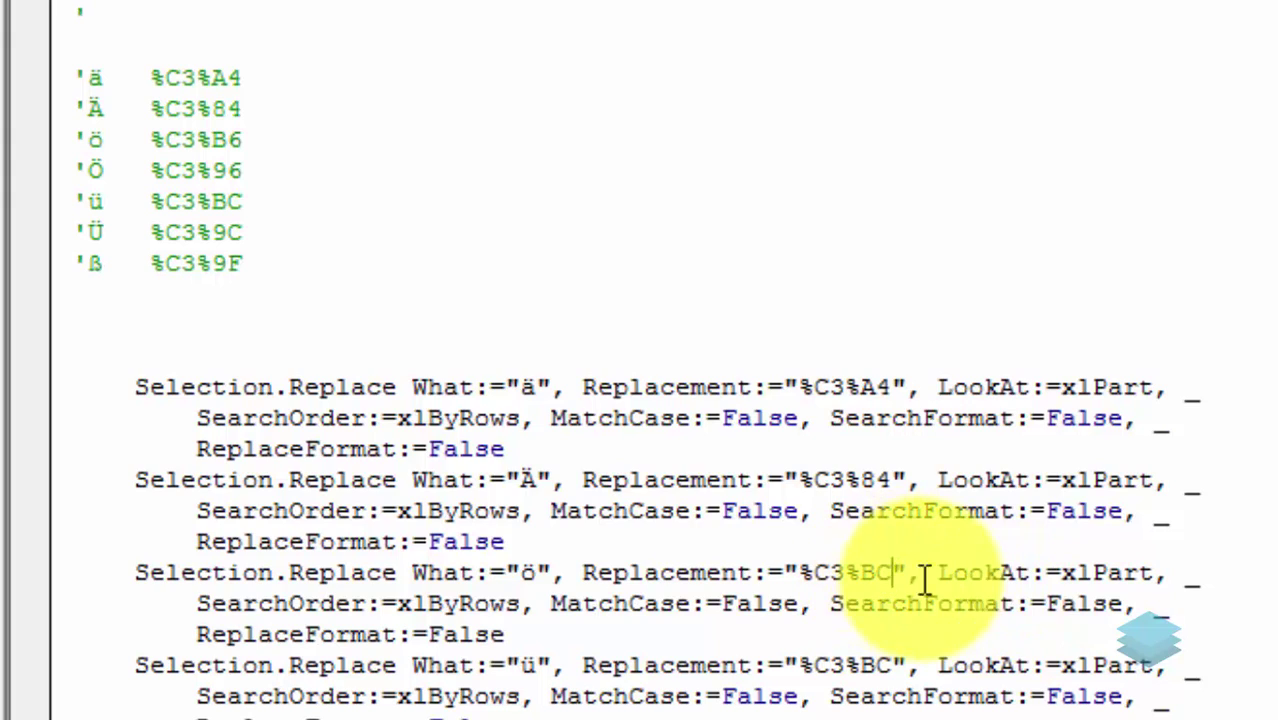
pyautogui.press('BackSpace')
pyautogui.write('6')
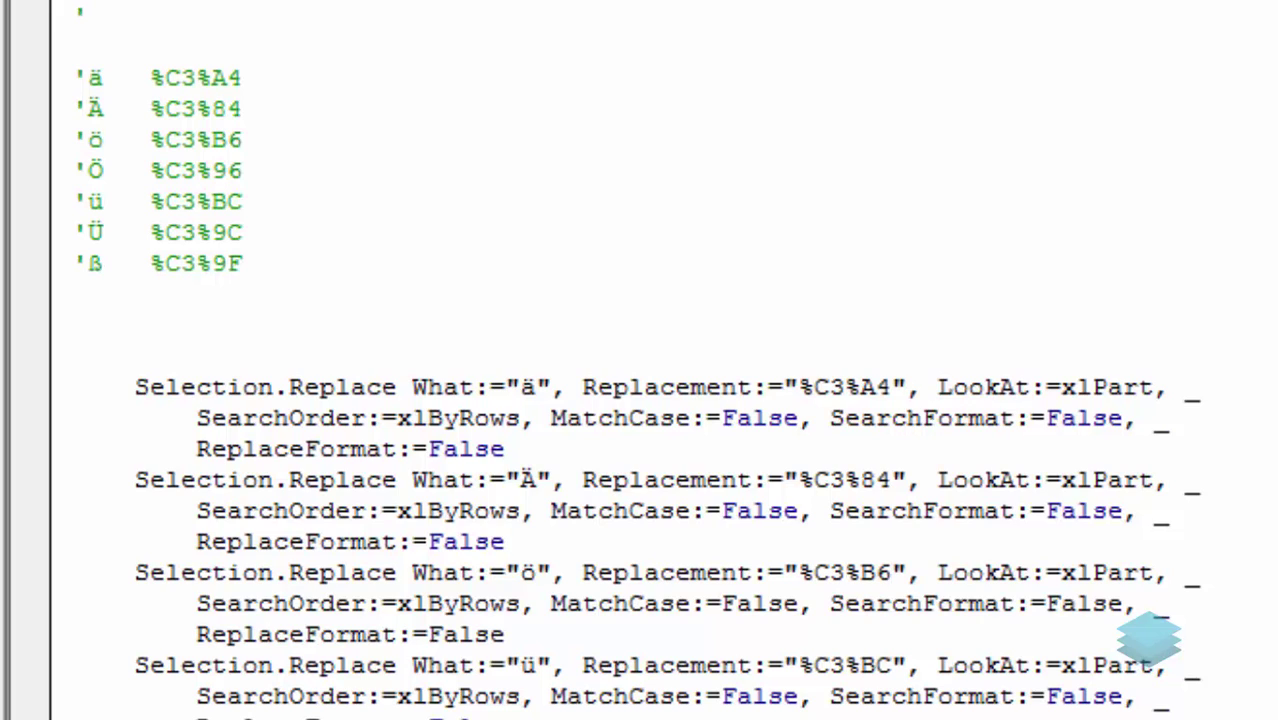
pyautogui.doubleClick(556, 665)
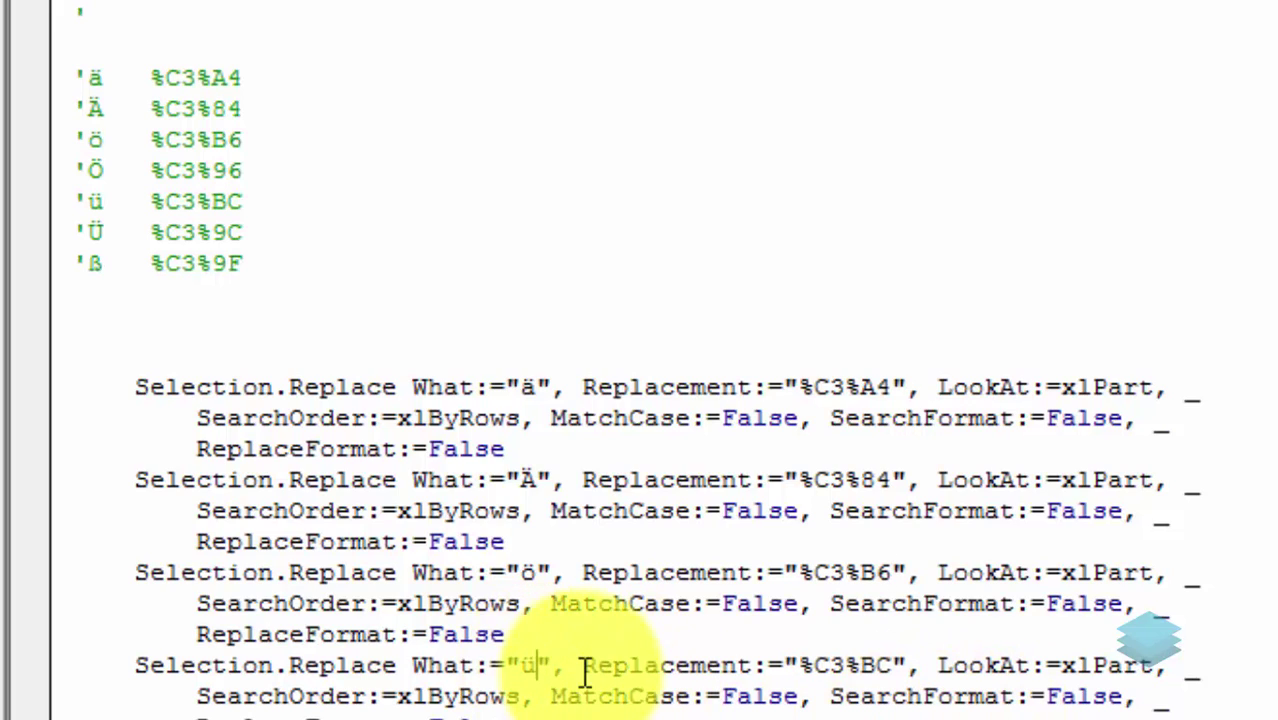
pyautogui.press('BackSpace')
pyautogui.write('Ö')
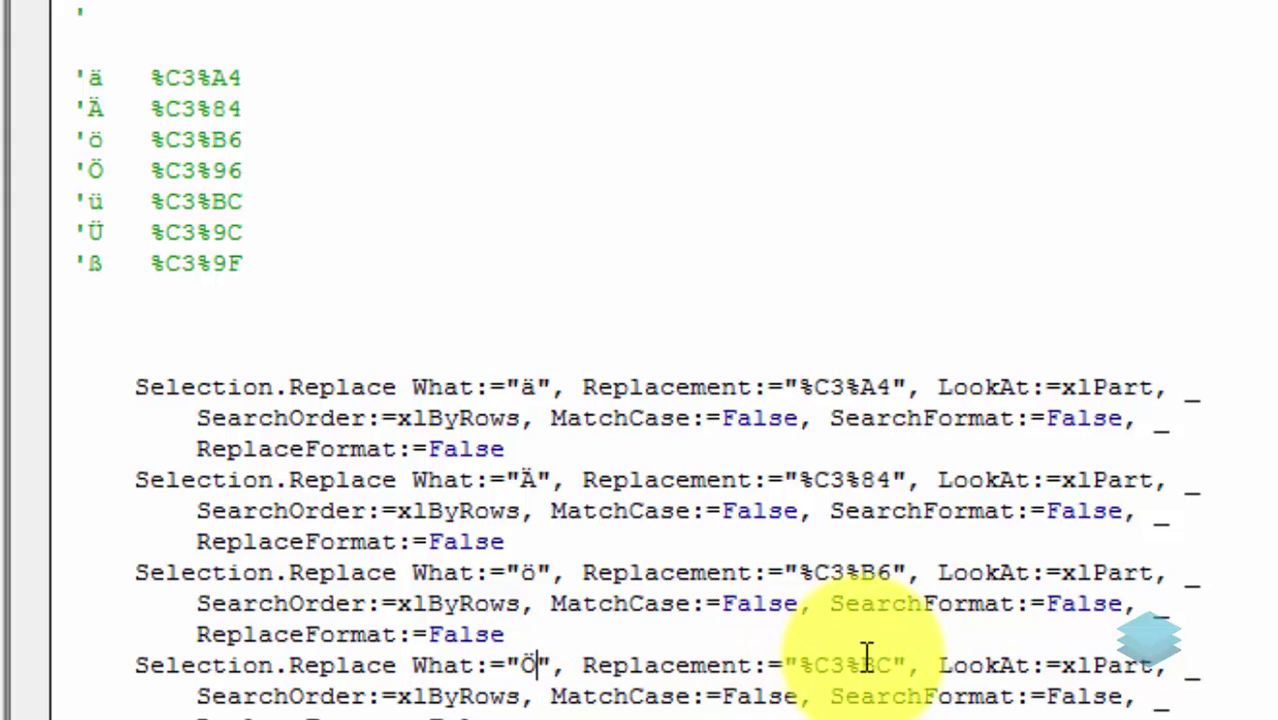
pyautogui.moveTo(859, 665); pyautogui.dragTo(893, 668)
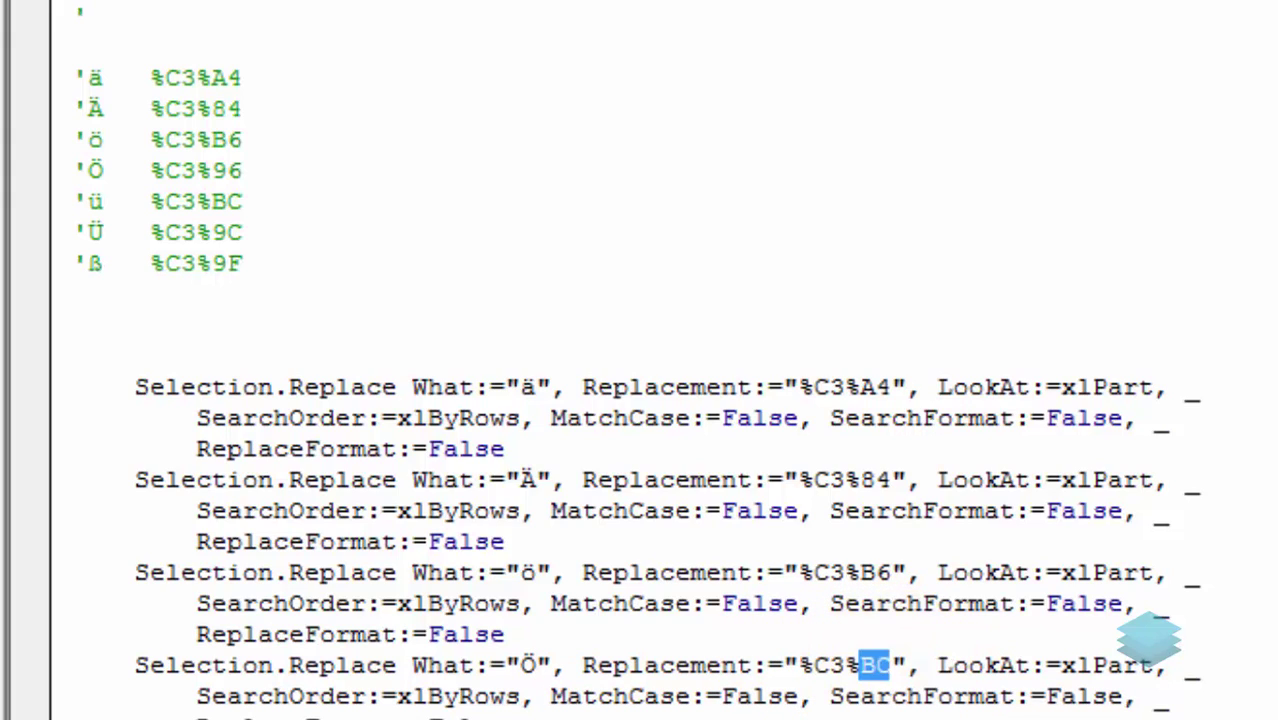
pyautogui.write('96')
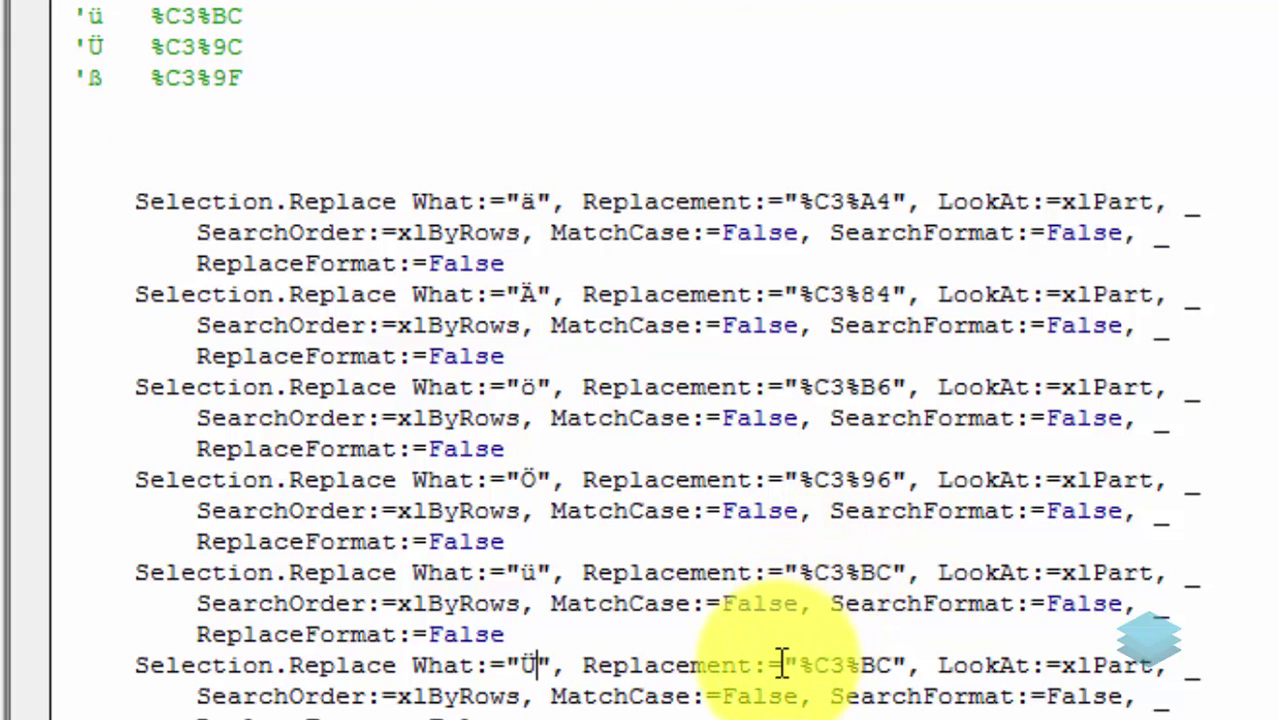
# Set the Ü statement's code to %C3%9C, and paste a new statement converting ß to %C3%9F.
pyautogui.click(888, 665)
pyautogui.press('BackSpace')
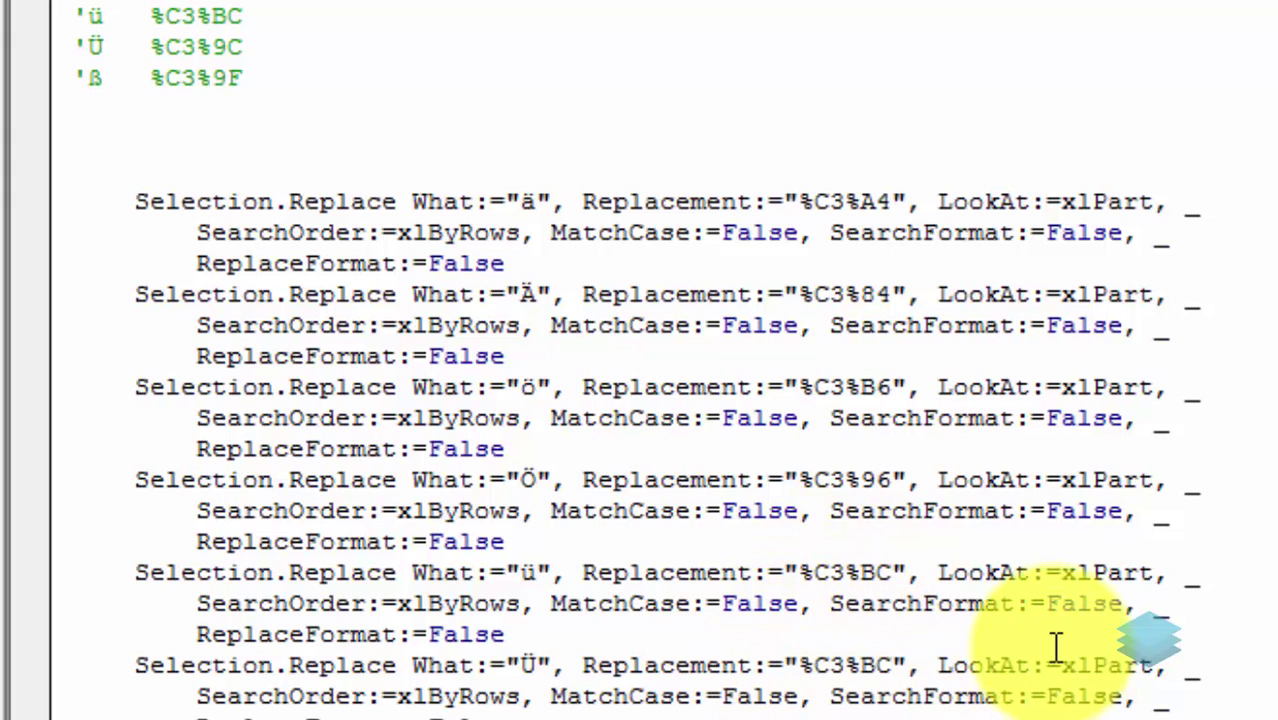
pyautogui.press('BackSpace')
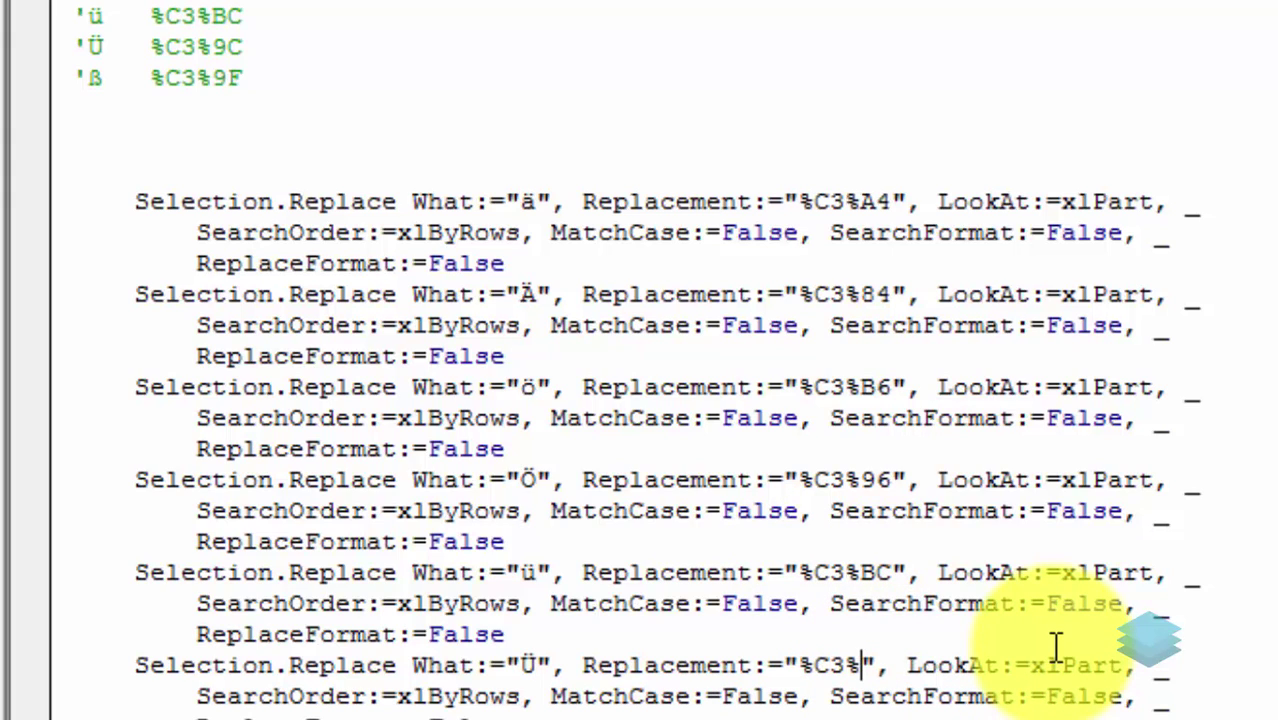
pyautogui.write('9C')
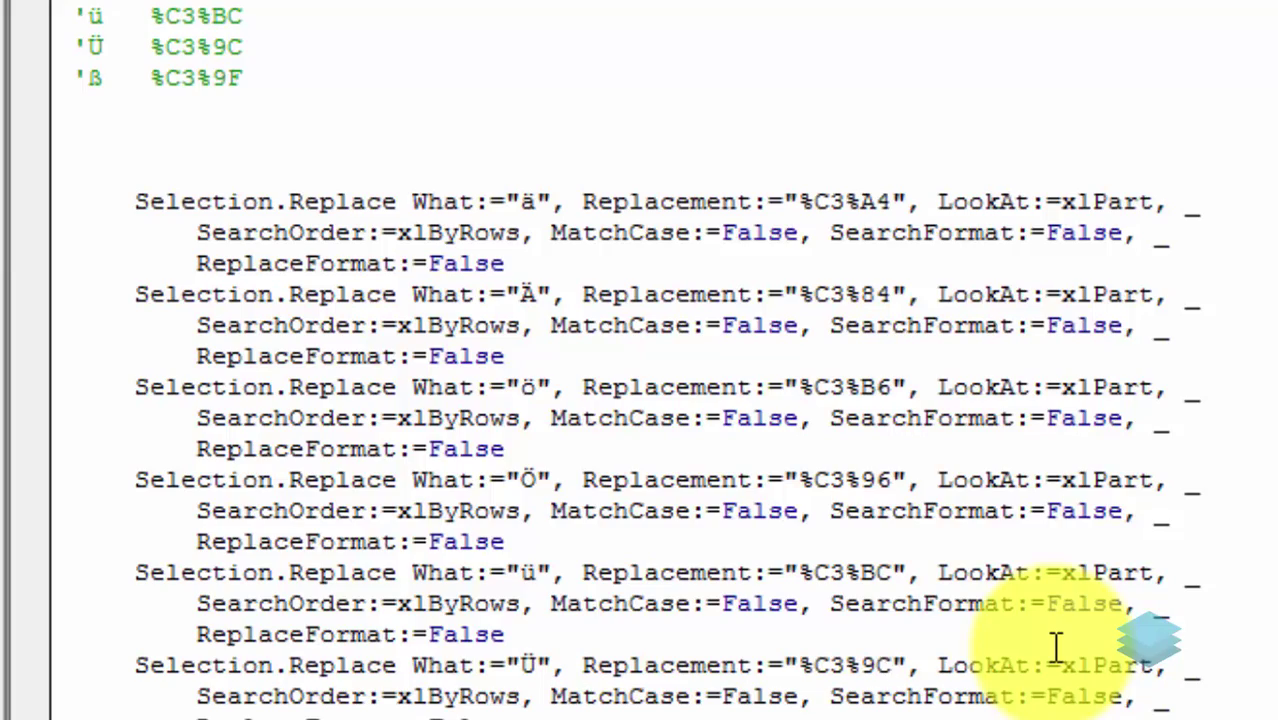
pyautogui.hotkey('ctrl', 'v')
pyautogui.hotkey('ctrl', 'v')
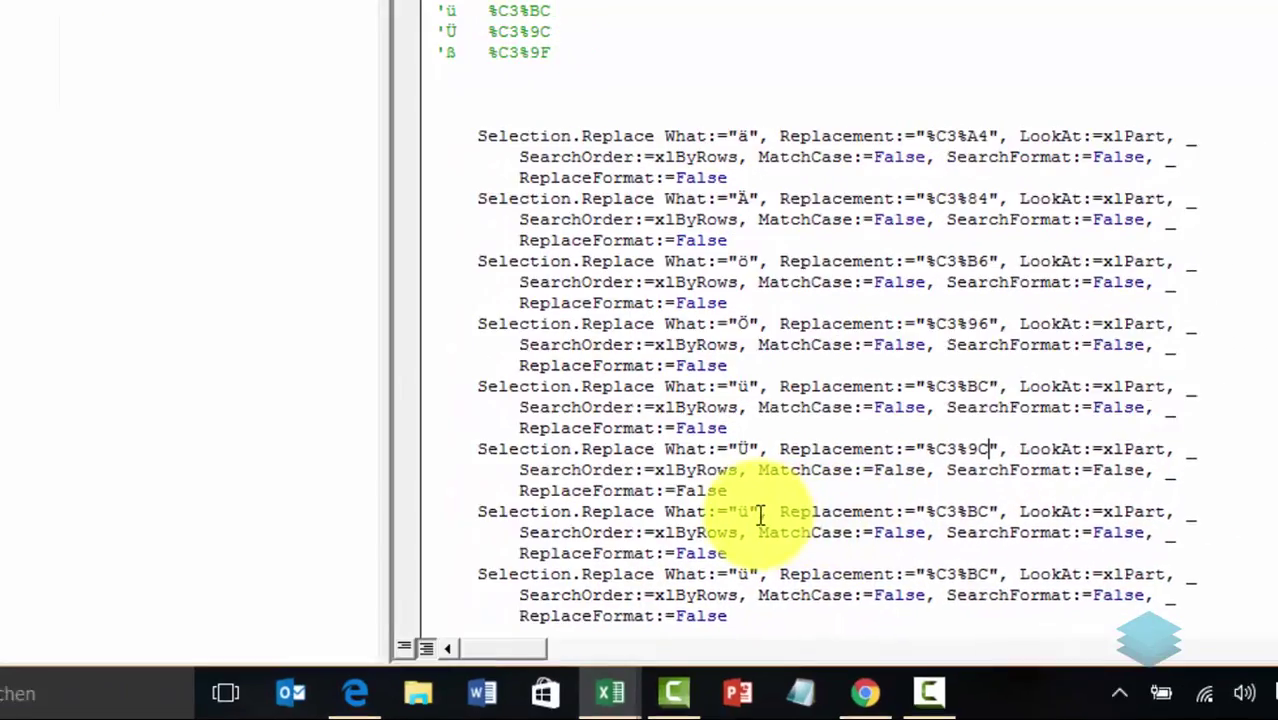
pyautogui.press('BackSpace')
pyautogui.write('ß')
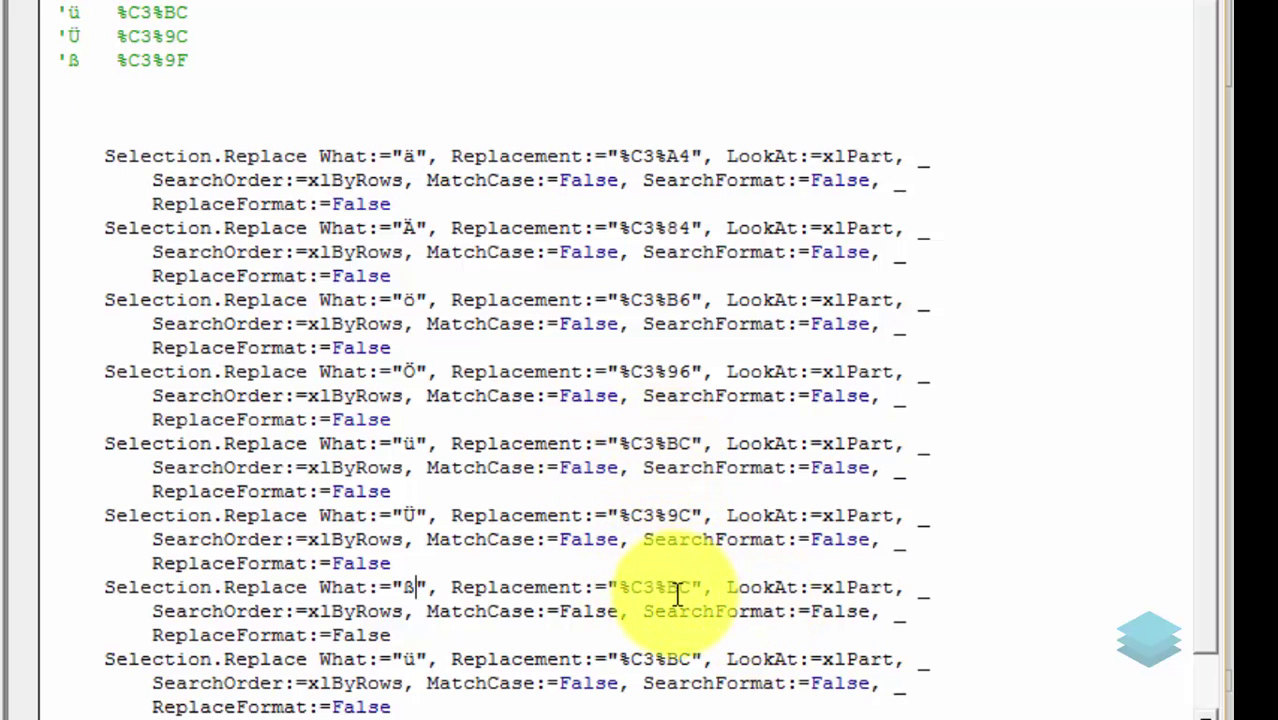
pyautogui.moveTo(678, 588)
pyautogui.mouseDown()
pyautogui.moveTo(690, 588)
pyautogui.moveTo(665, 588)
pyautogui.mouseUp()
pyautogui.press('Delete')
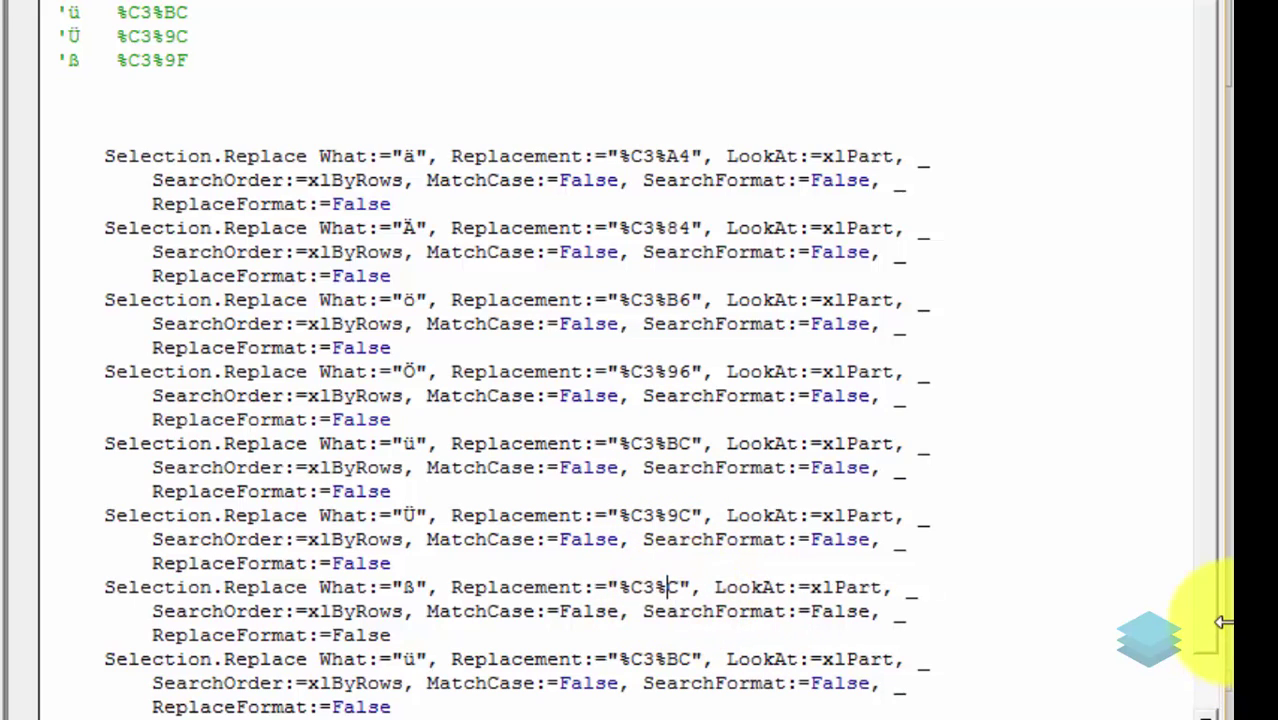
pyautogui.press('Delete')
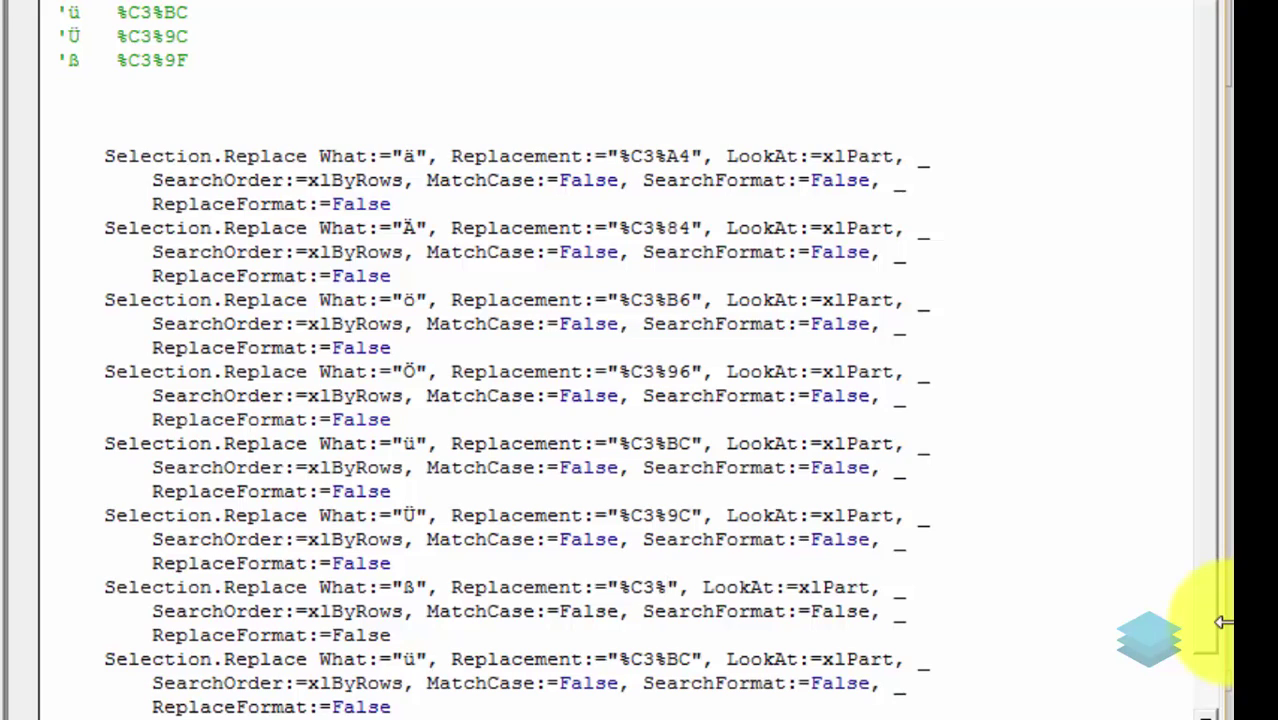
pyautogui.write('9F')
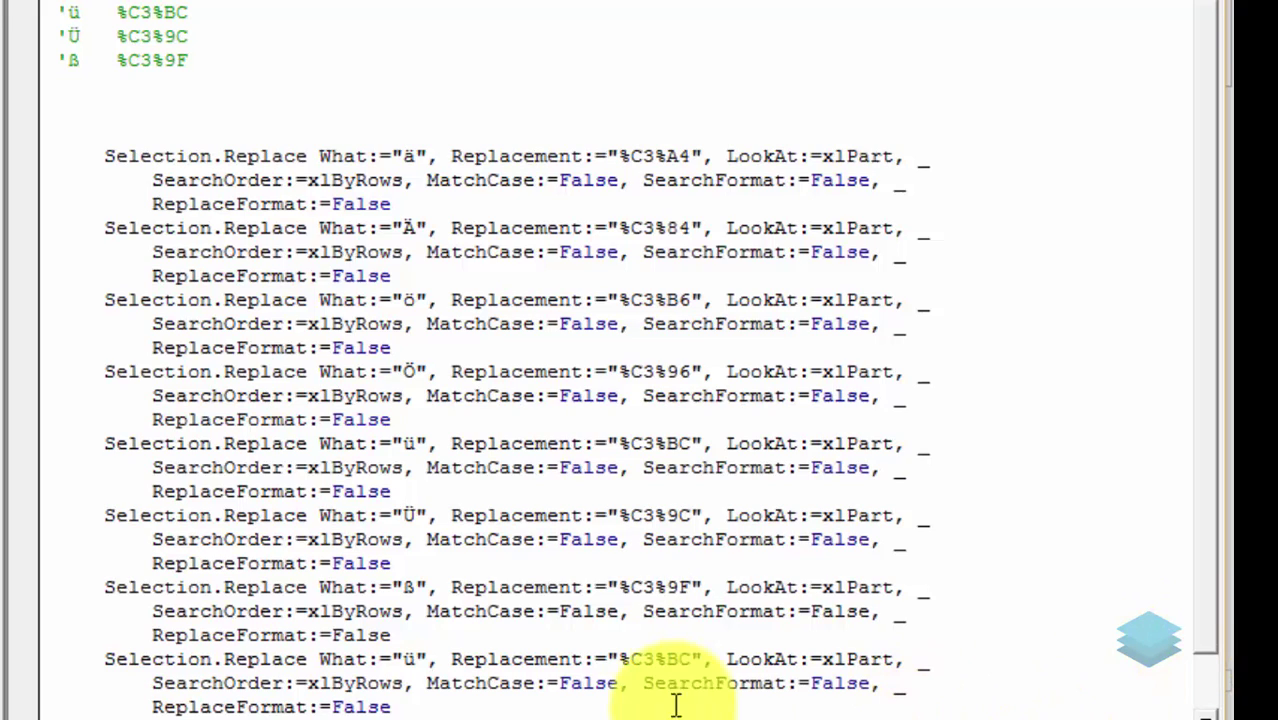
pyautogui.scroll(-1, 333, 650)
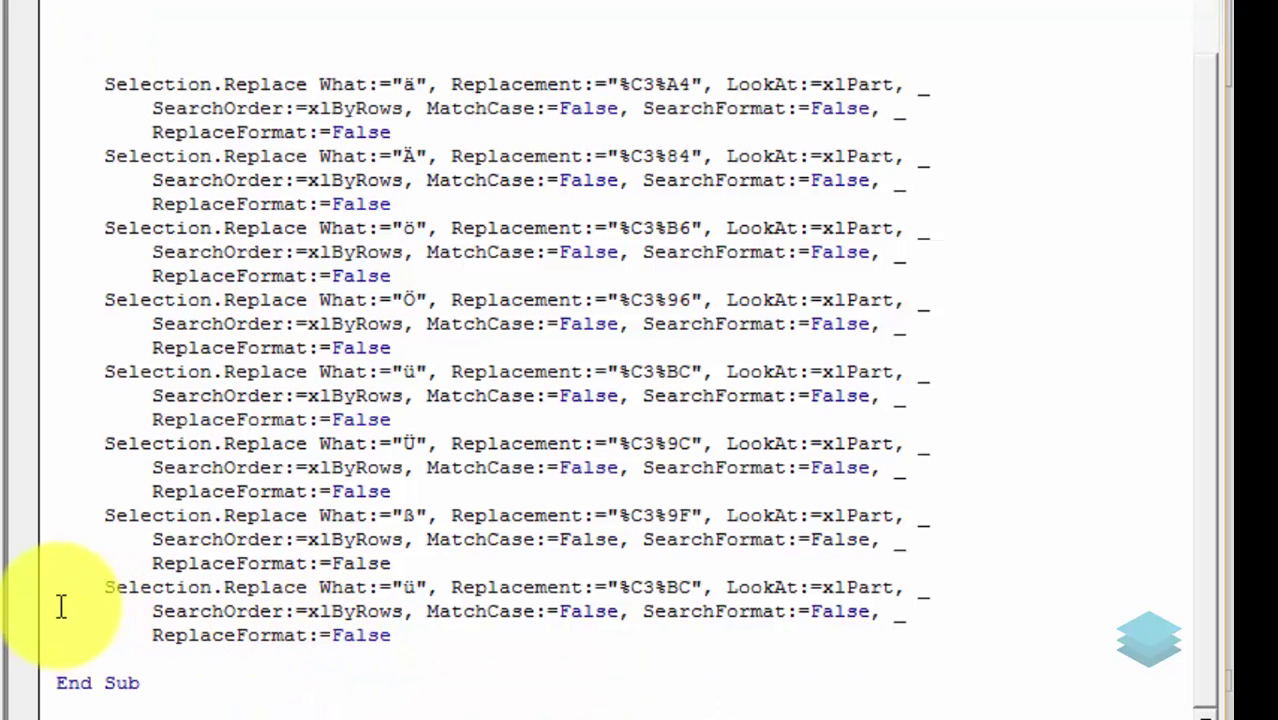
# Delete the leftover duplicate ü Selection.Replace line, leaving seven Replace statements before End Sub.
pyautogui.moveTo(57, 590)
pyautogui.mouseDown()
pyautogui.moveTo(316, 668)
pyautogui.moveTo(484, 658)
pyautogui.mouseUp()
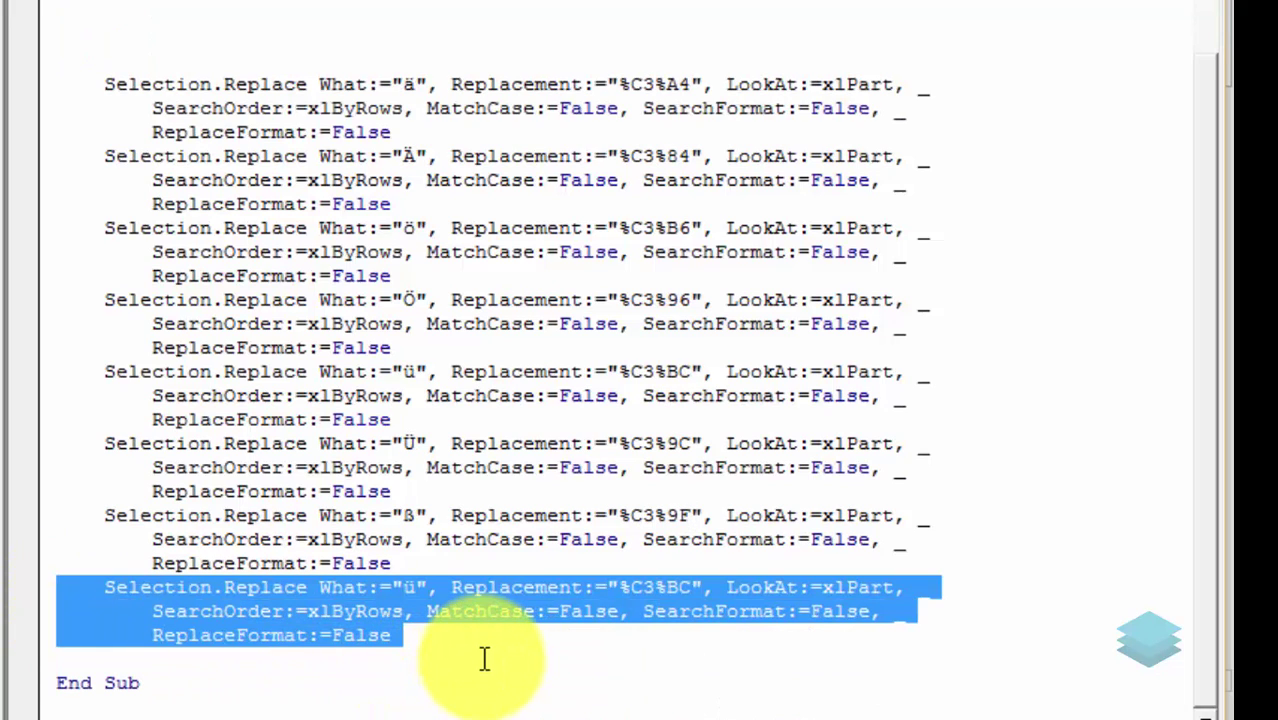
pyautogui.press('Delete')
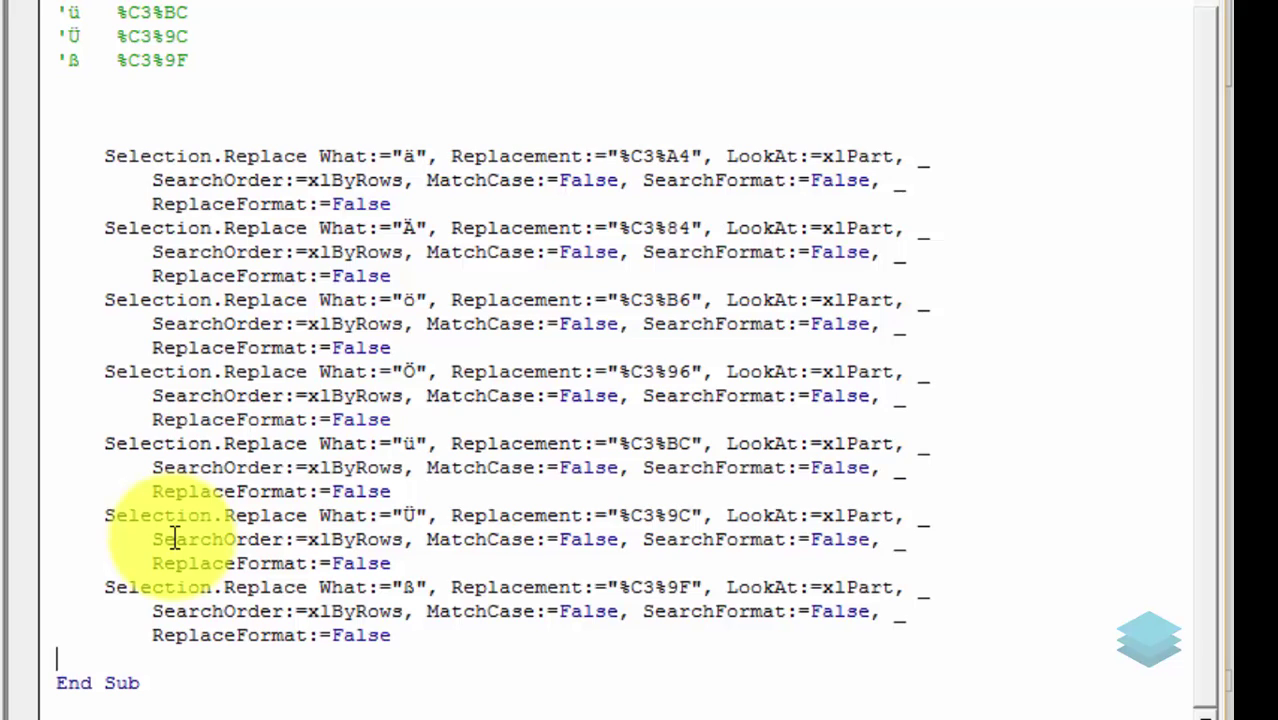
pyautogui.scroll(2, 178, 539)
pyautogui.scroll(-1, 180, 539)
pyautogui.scroll(-1, 185, 538)
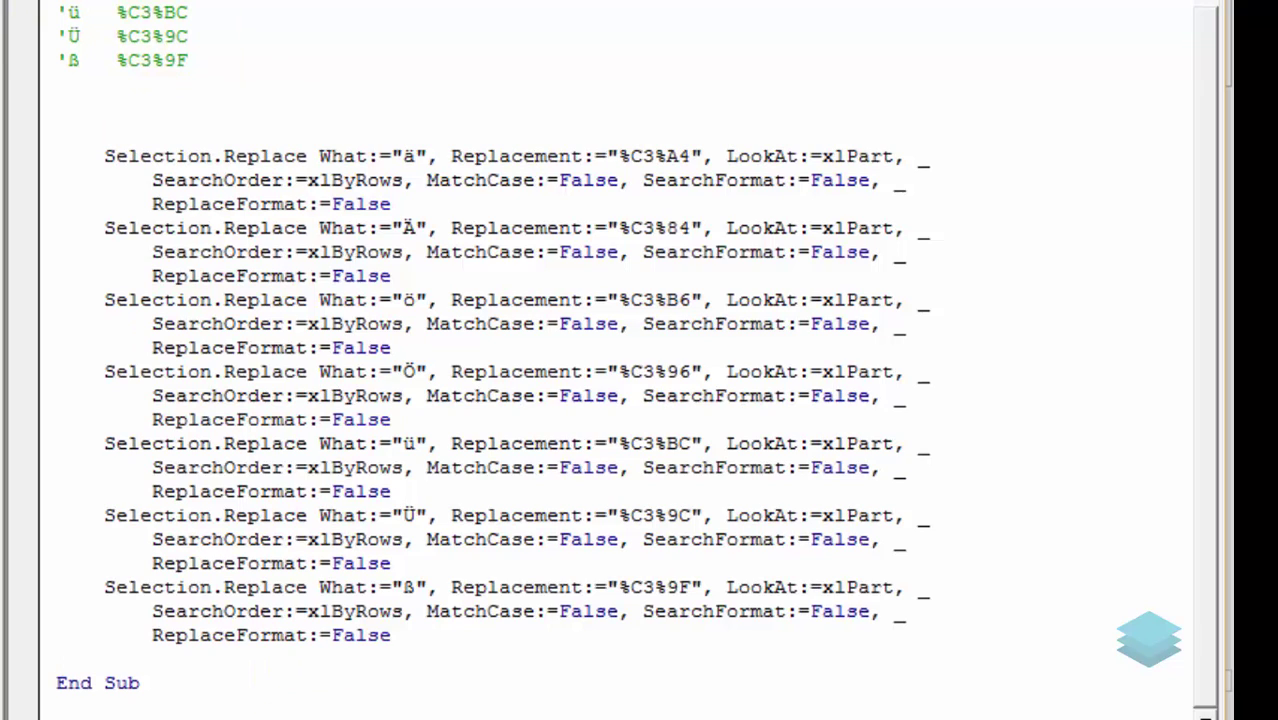
pyautogui.moveTo(623, 719)
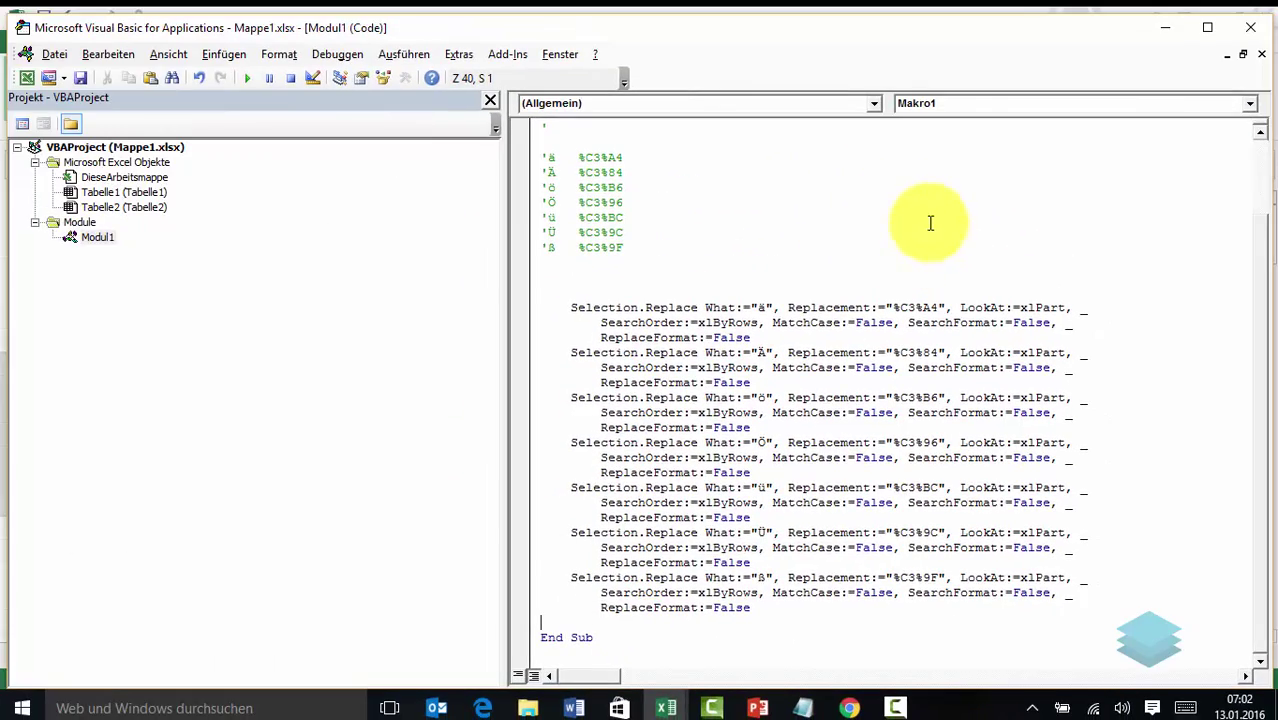
# Copy the ANSI verb table A3:C127 and paste it at D3, restoring beißen and dürfen.
pyautogui.click(1258, 40)
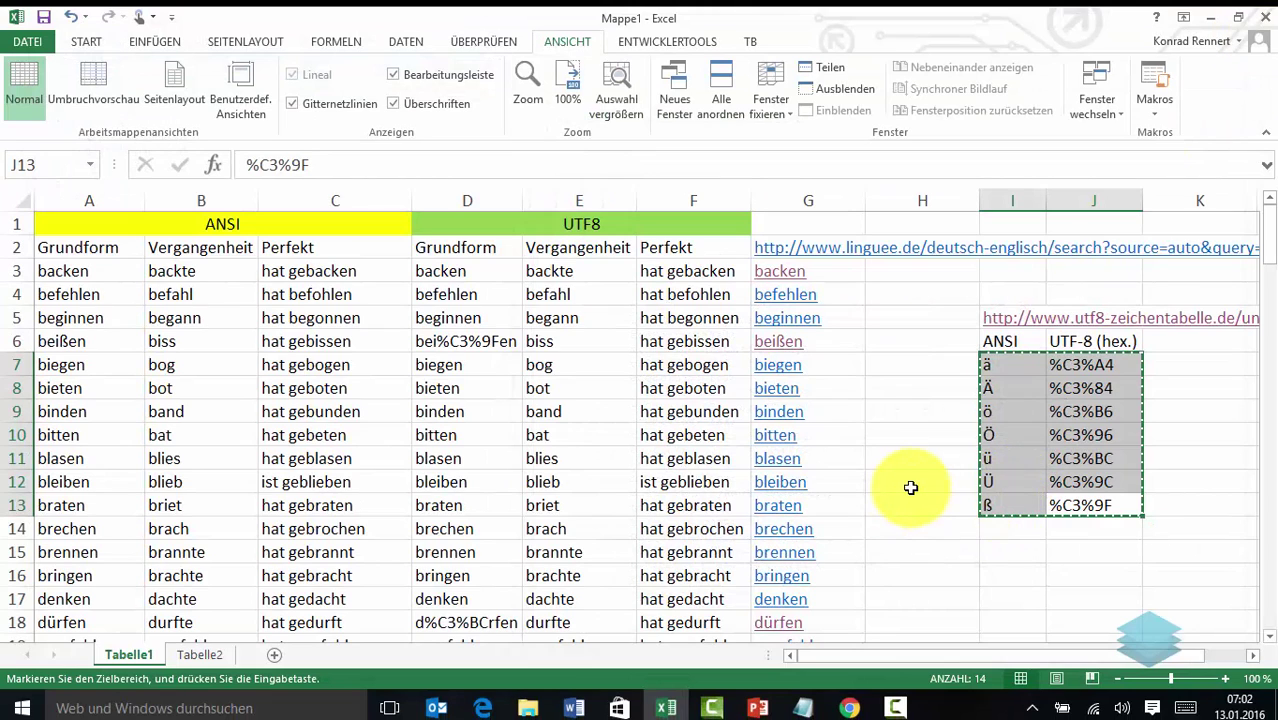
pyautogui.click(910, 484)
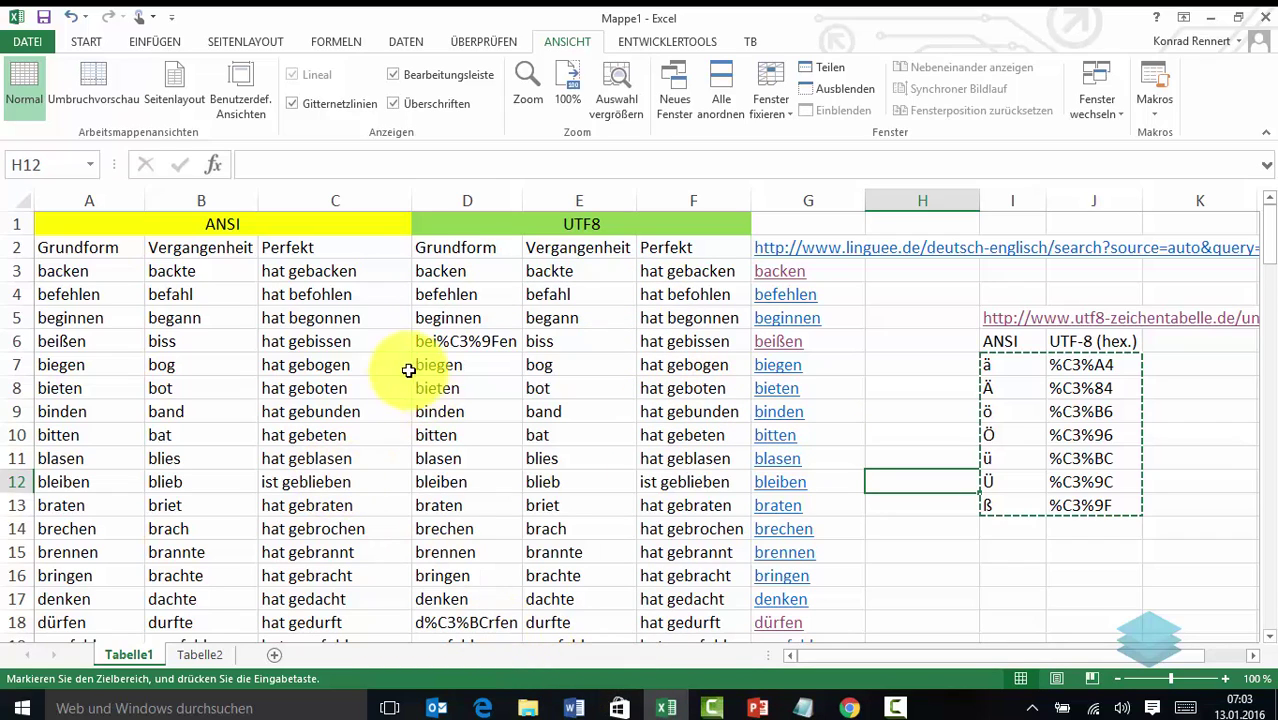
pyautogui.click(48, 272)
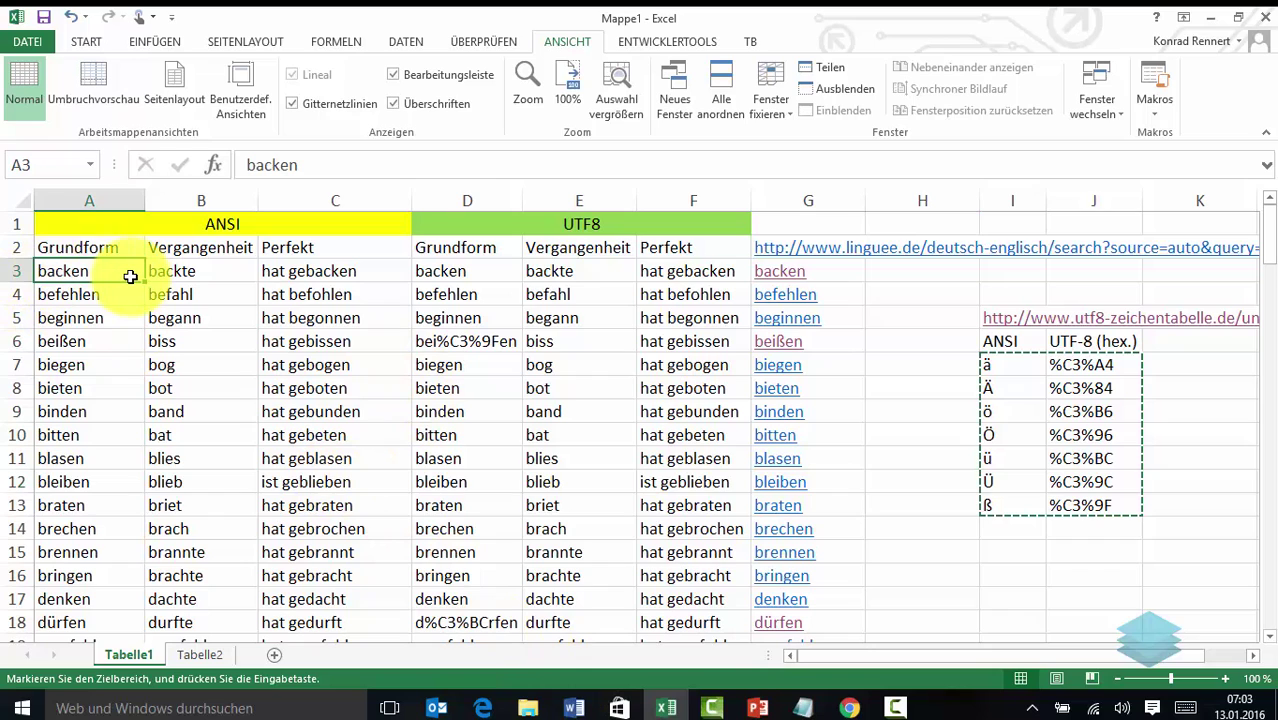
pyautogui.hotkey('ctrl', 'shift', 'Down')
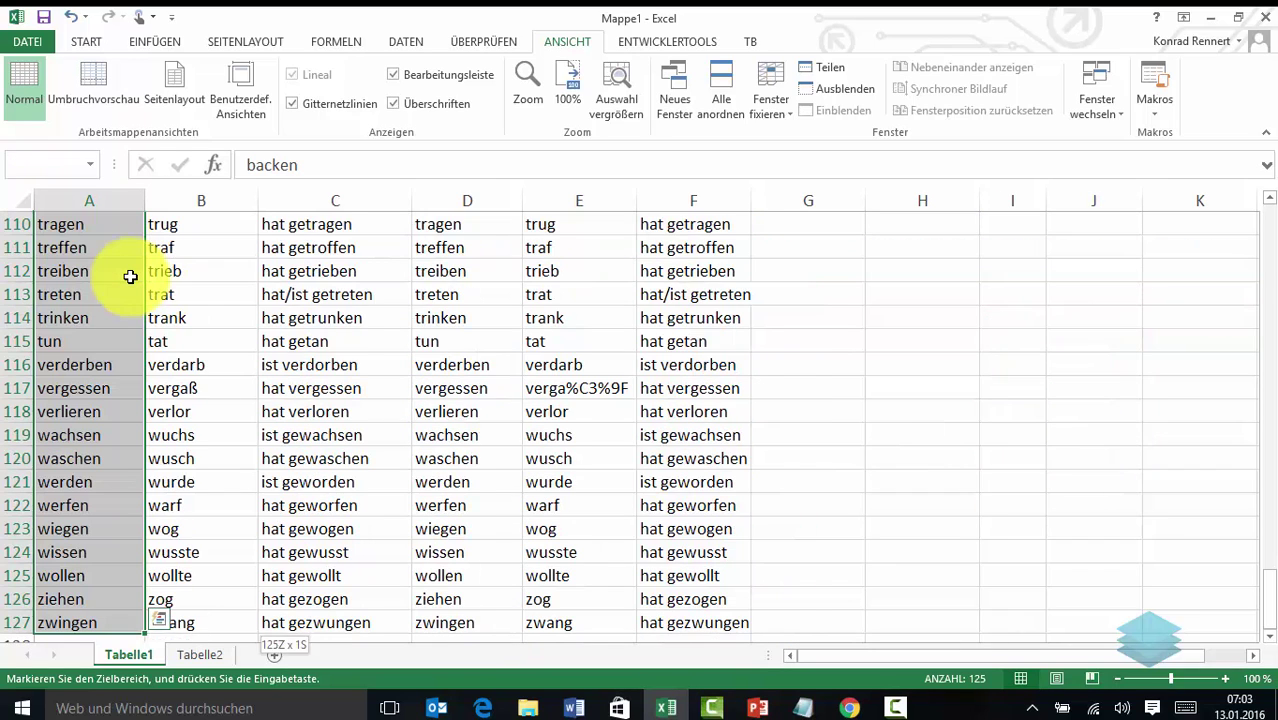
pyautogui.hotkey('shift', 'Right')
pyautogui.hotkey('shift', 'Right')
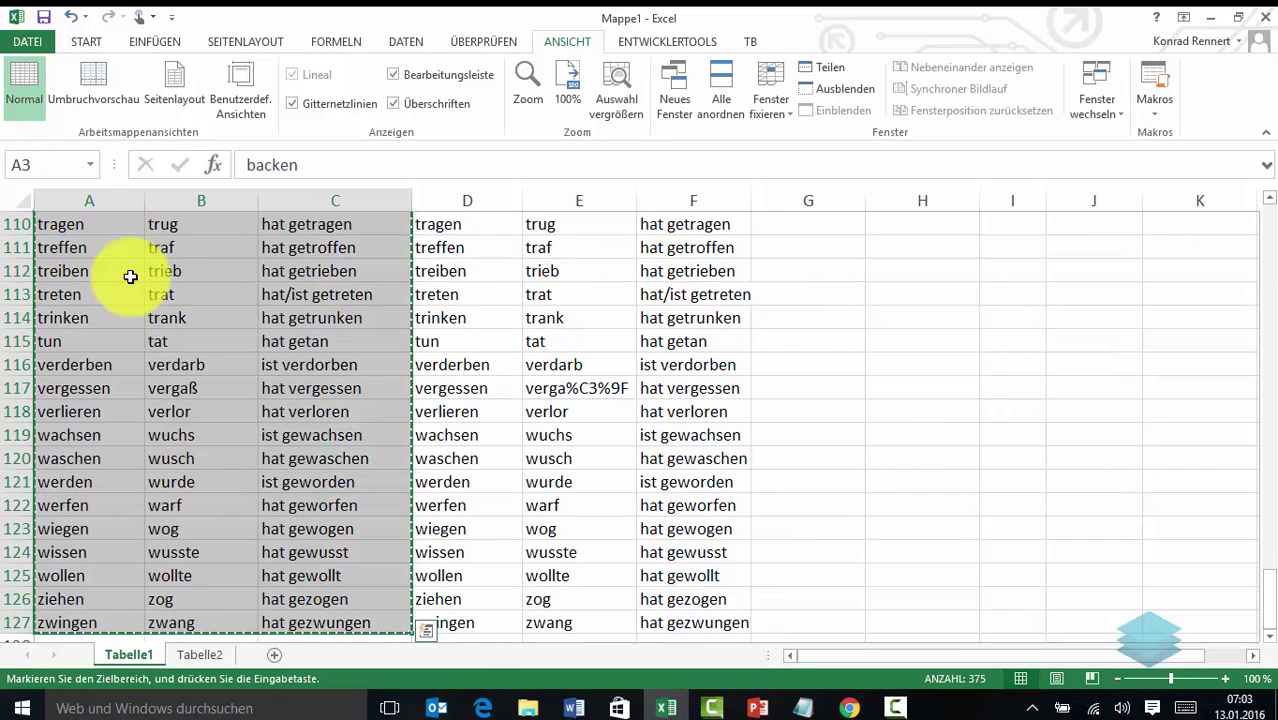
pyautogui.press('Right')
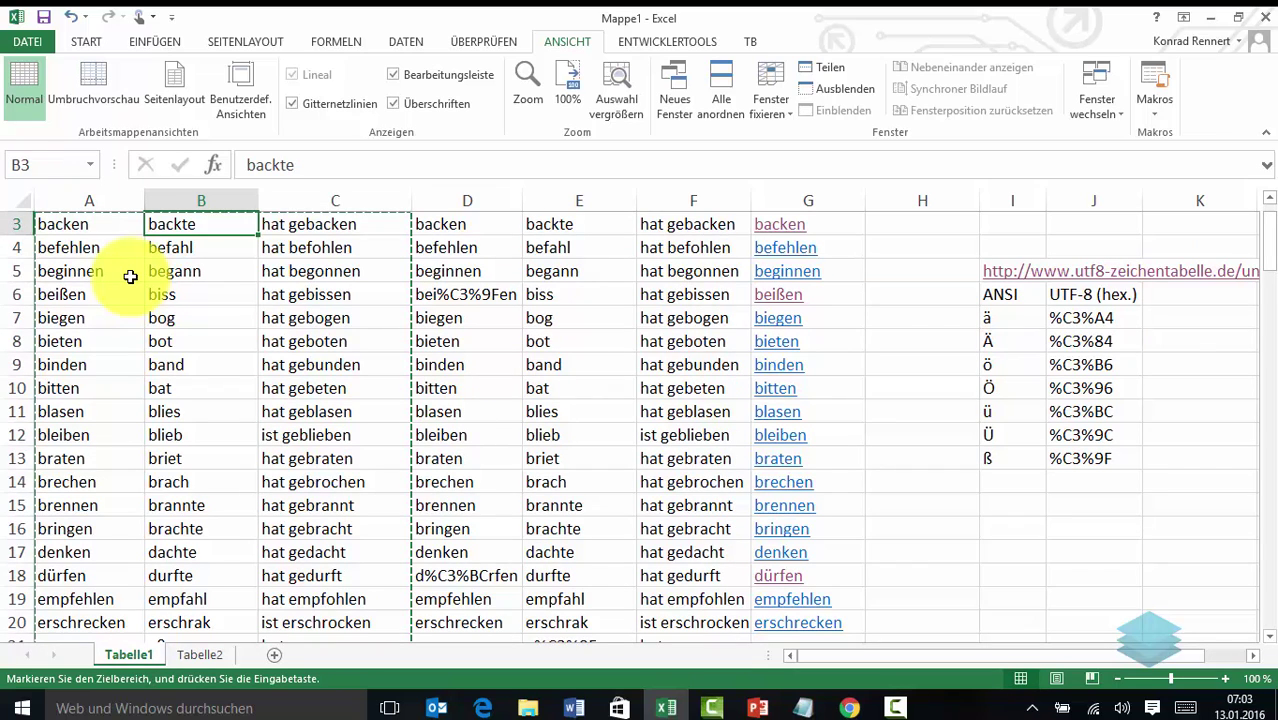
pyautogui.press('Right')
pyautogui.press('Right')
pyautogui.hotkey('ctrl', 'v')
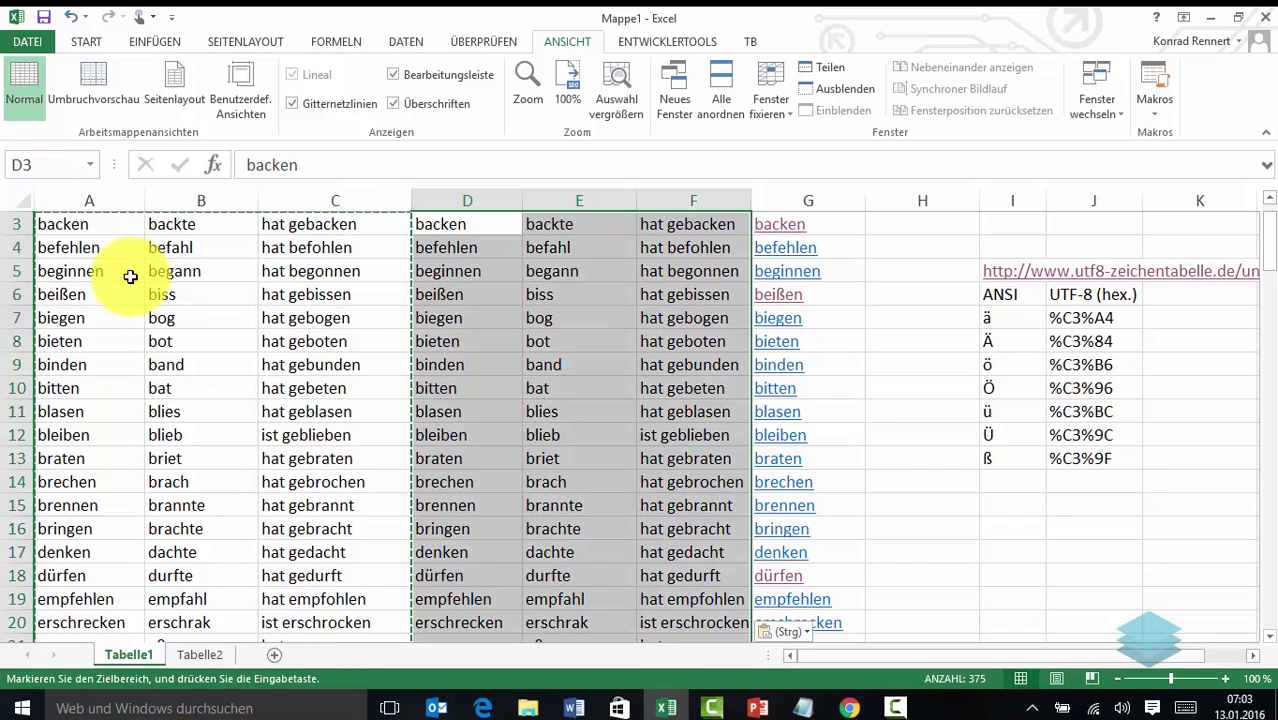
pyautogui.scroll(1, 130, 277)
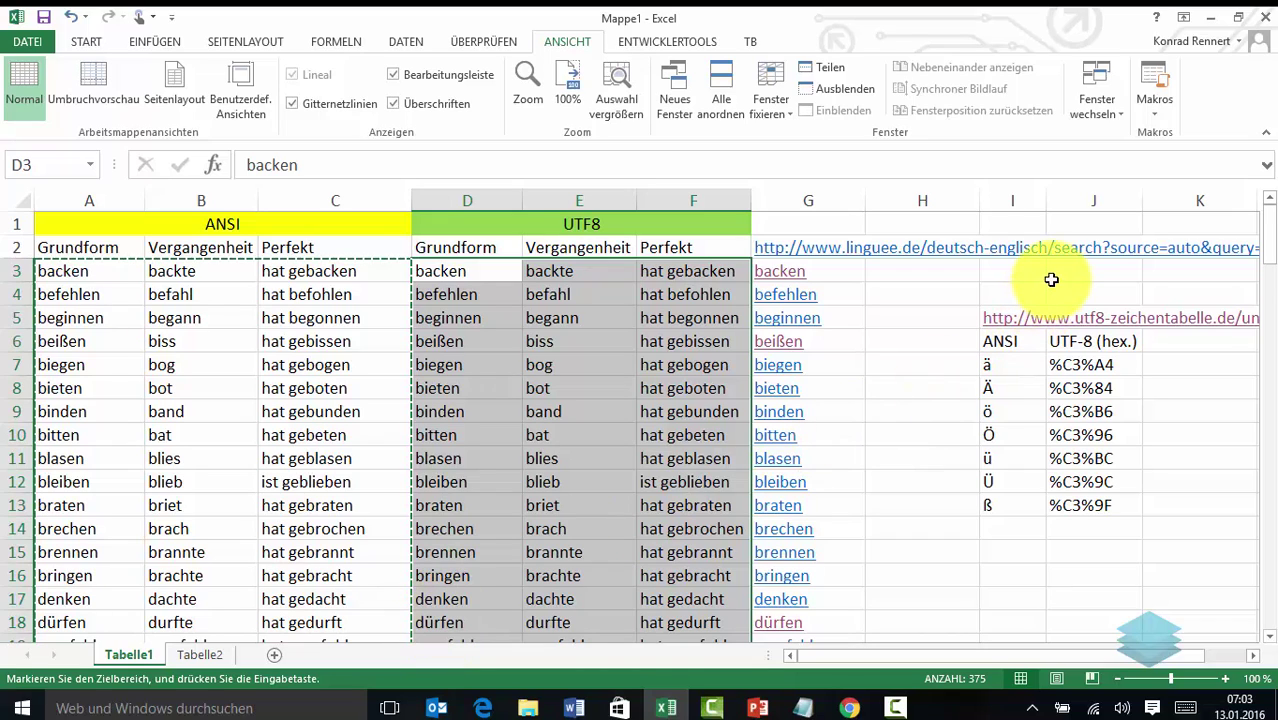
# Run Makro1 from Ansicht > Makros on the selected columns D:F.
pyautogui.click(1155, 122)
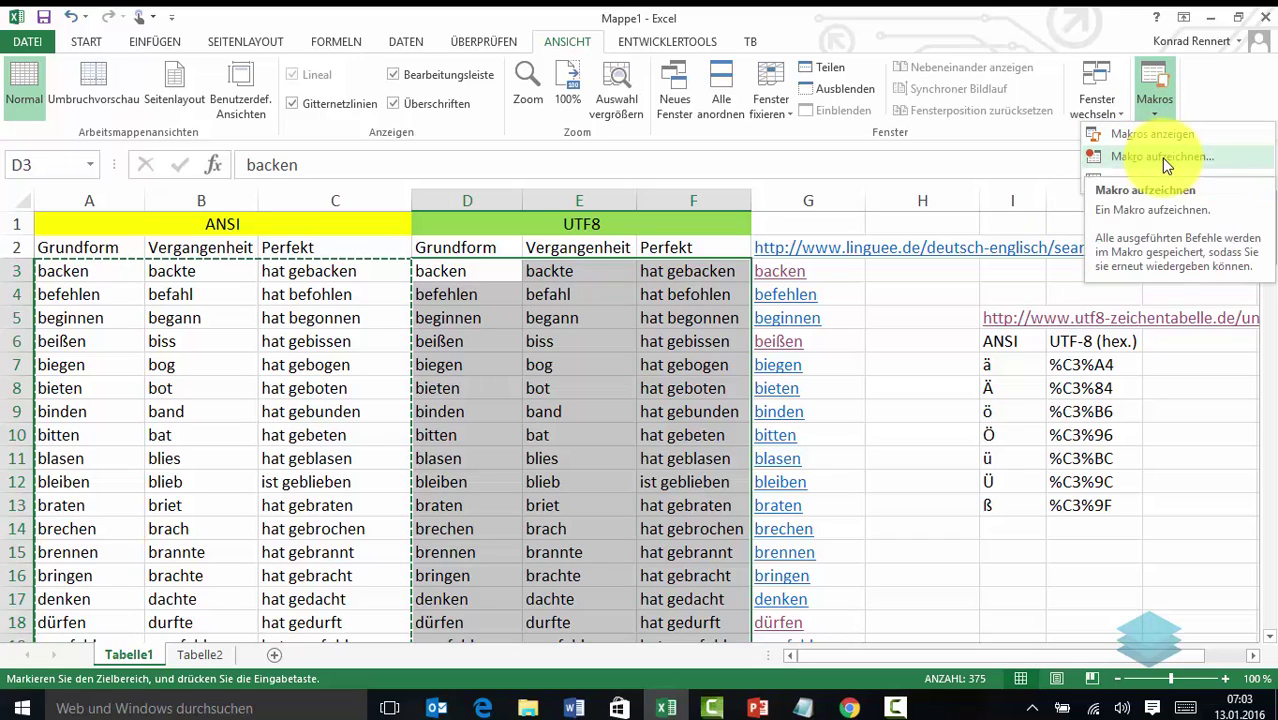
pyautogui.click(1166, 138)
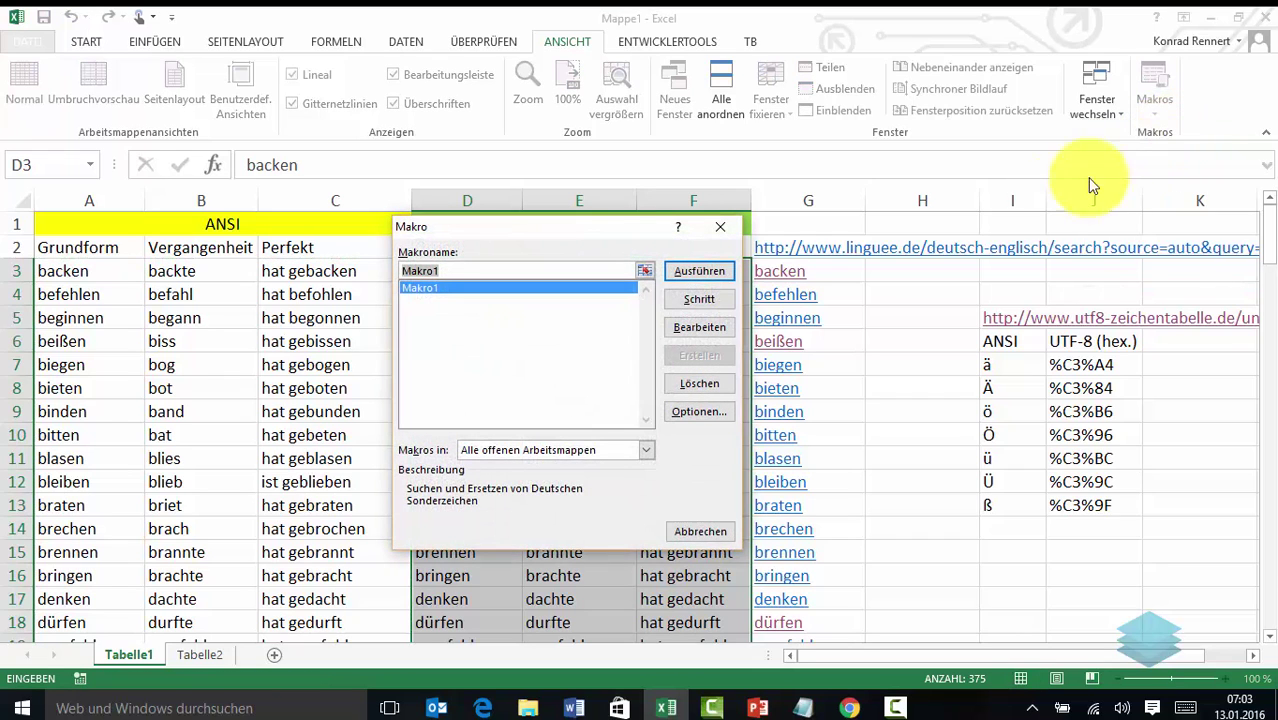
pyautogui.click(706, 270)
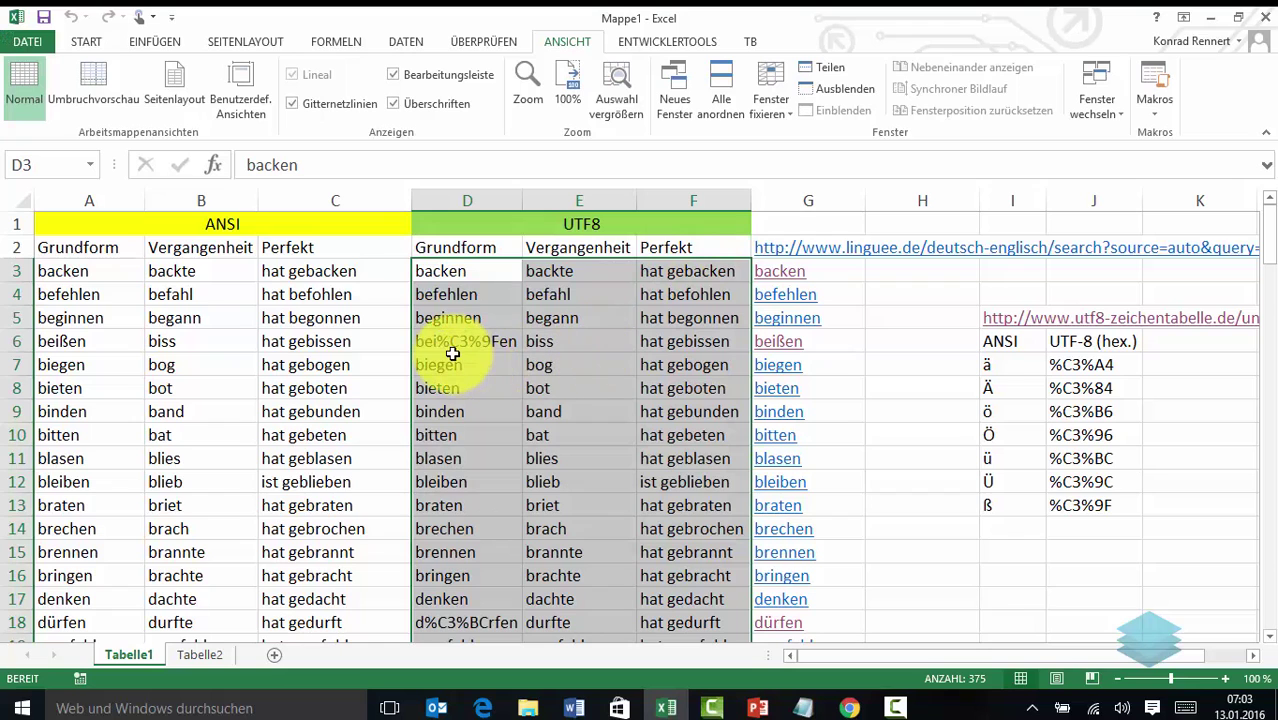
pyautogui.scroll(-2, 444, 476)
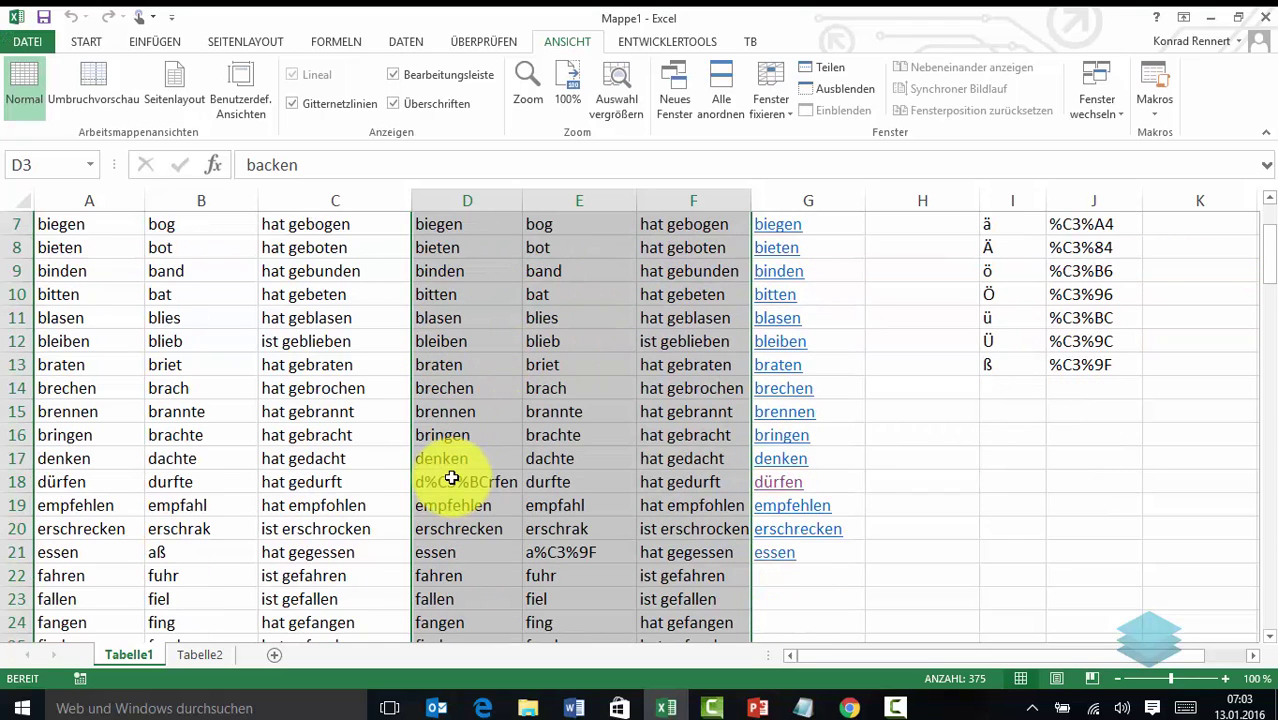
pyautogui.scroll(-2, 454, 481)
pyautogui.scroll(-1, 445, 500)
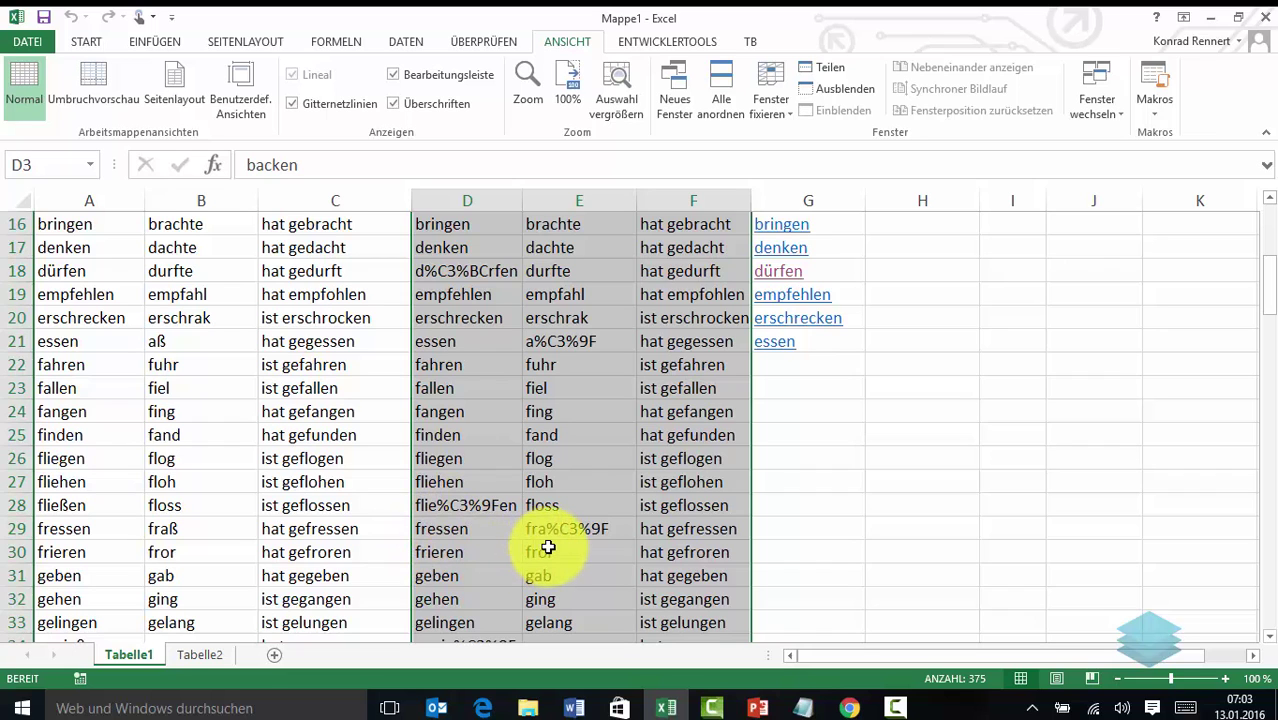
pyautogui.scroll(-2, 553, 530)
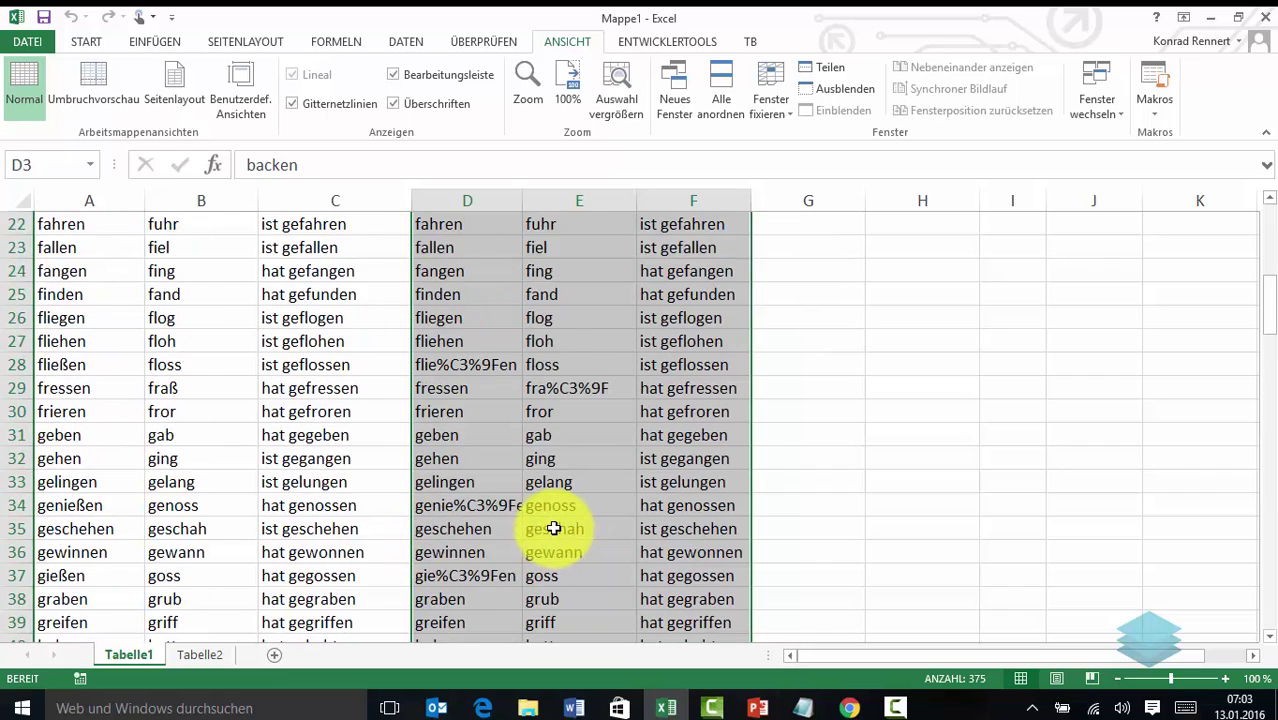
pyautogui.scroll(-4, 552, 525)
pyautogui.scroll(-1, 554, 524)
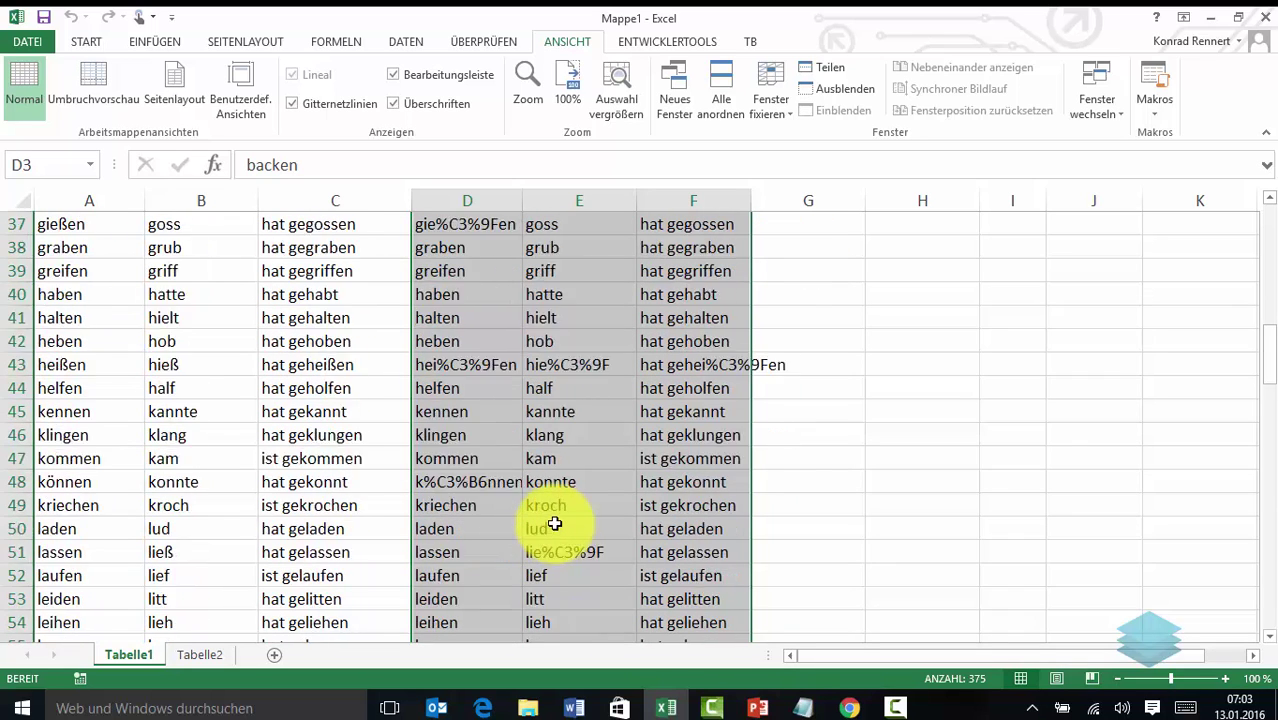
pyautogui.scroll(-1, 554, 524)
pyautogui.scroll(-2, 556, 518)
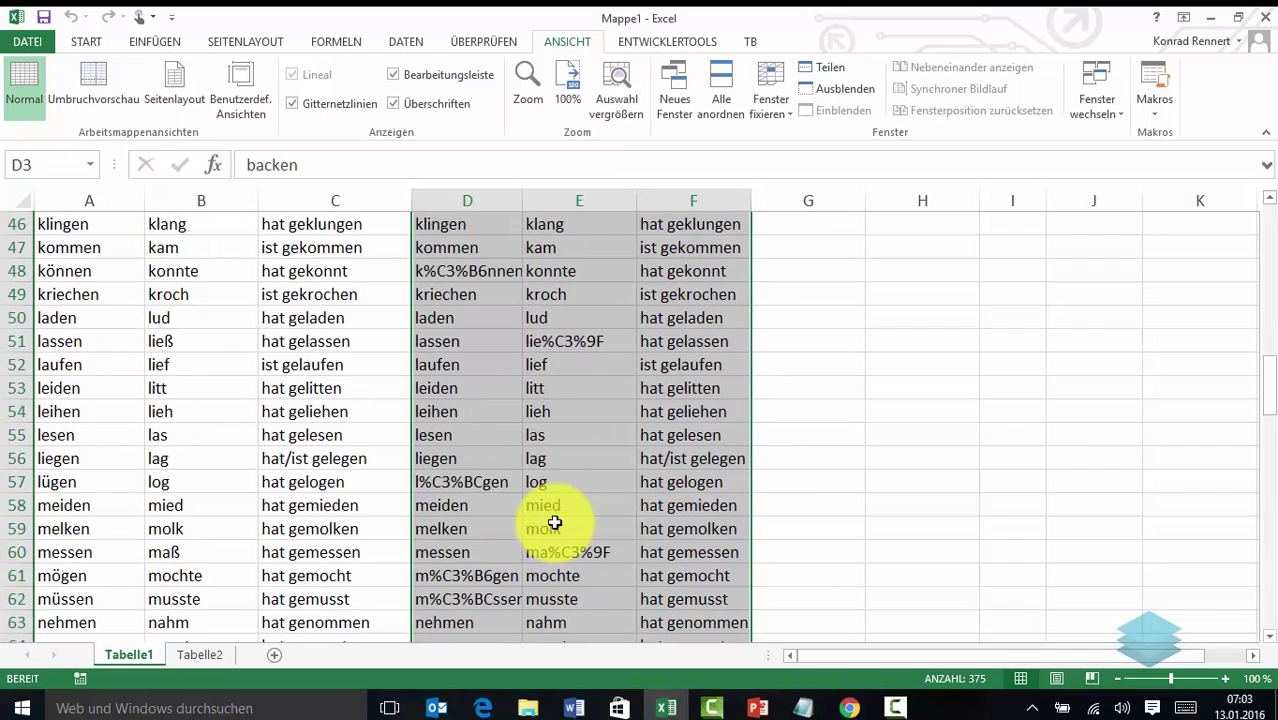
pyautogui.scroll(1, 500, 395)
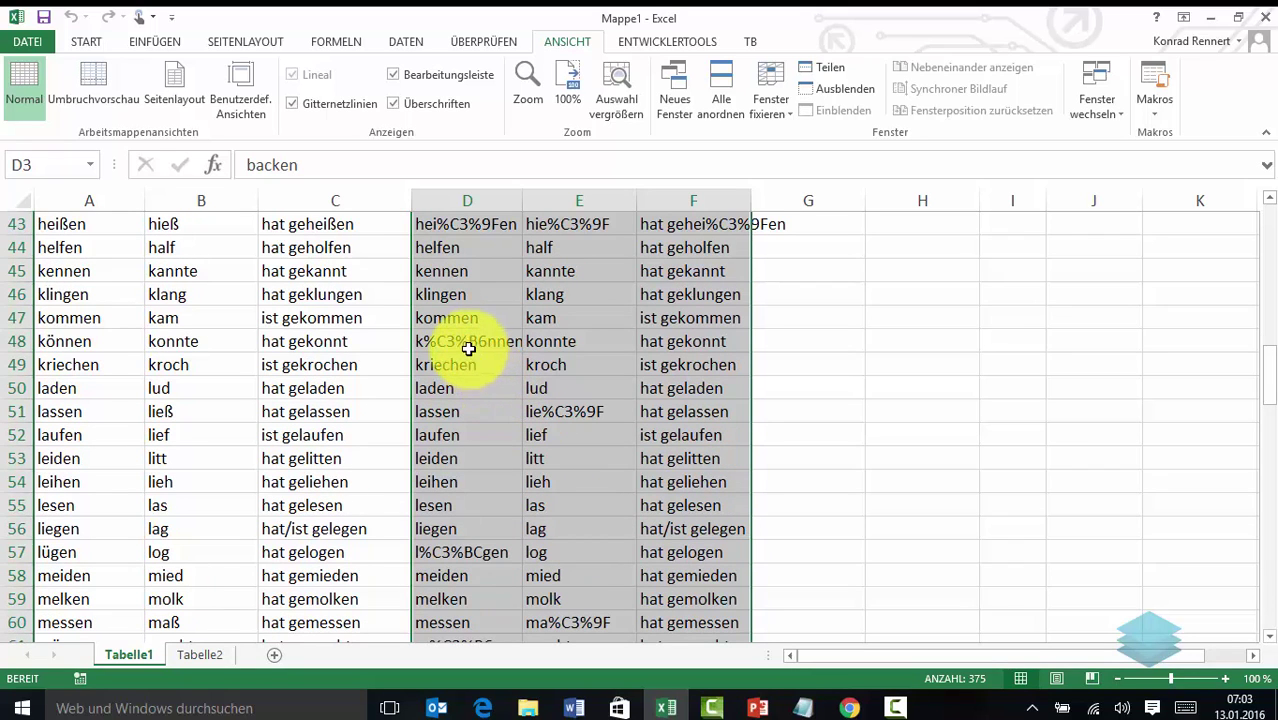
# Check the converted values in D48, D61 and D62, e.g. m%C3%B6gen.
pyautogui.click(470, 339)
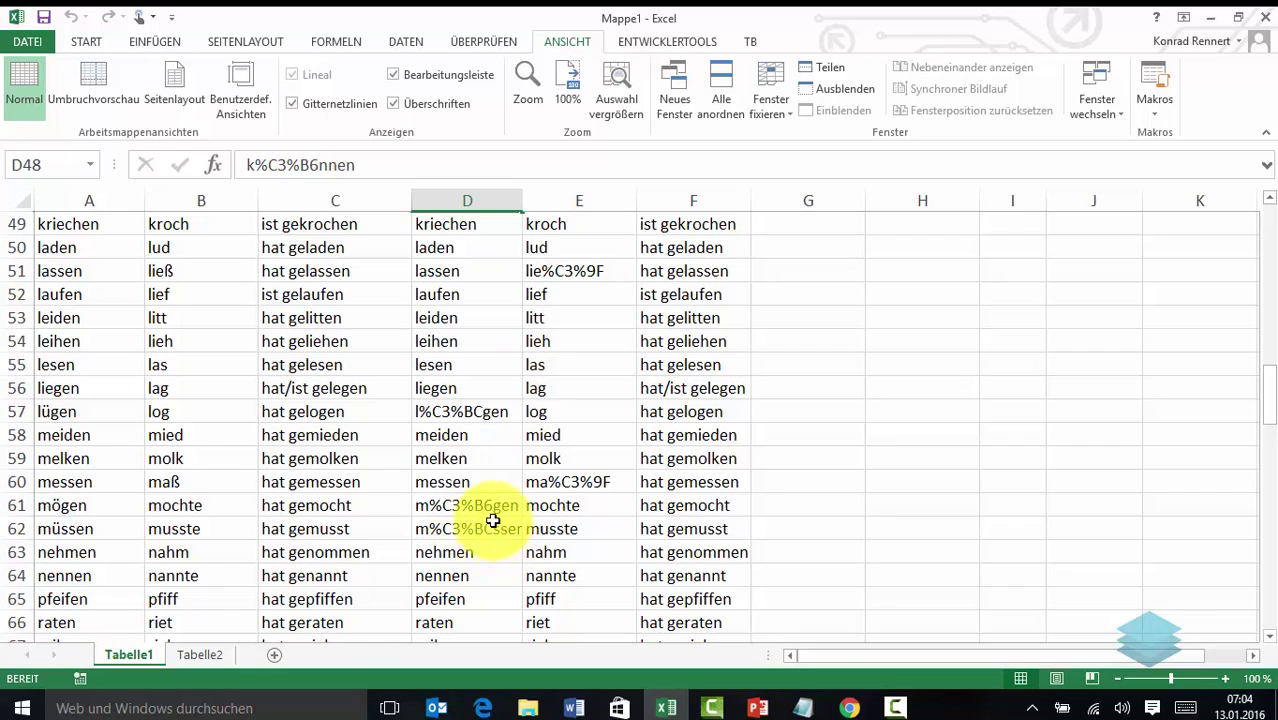
pyautogui.click(490, 506)
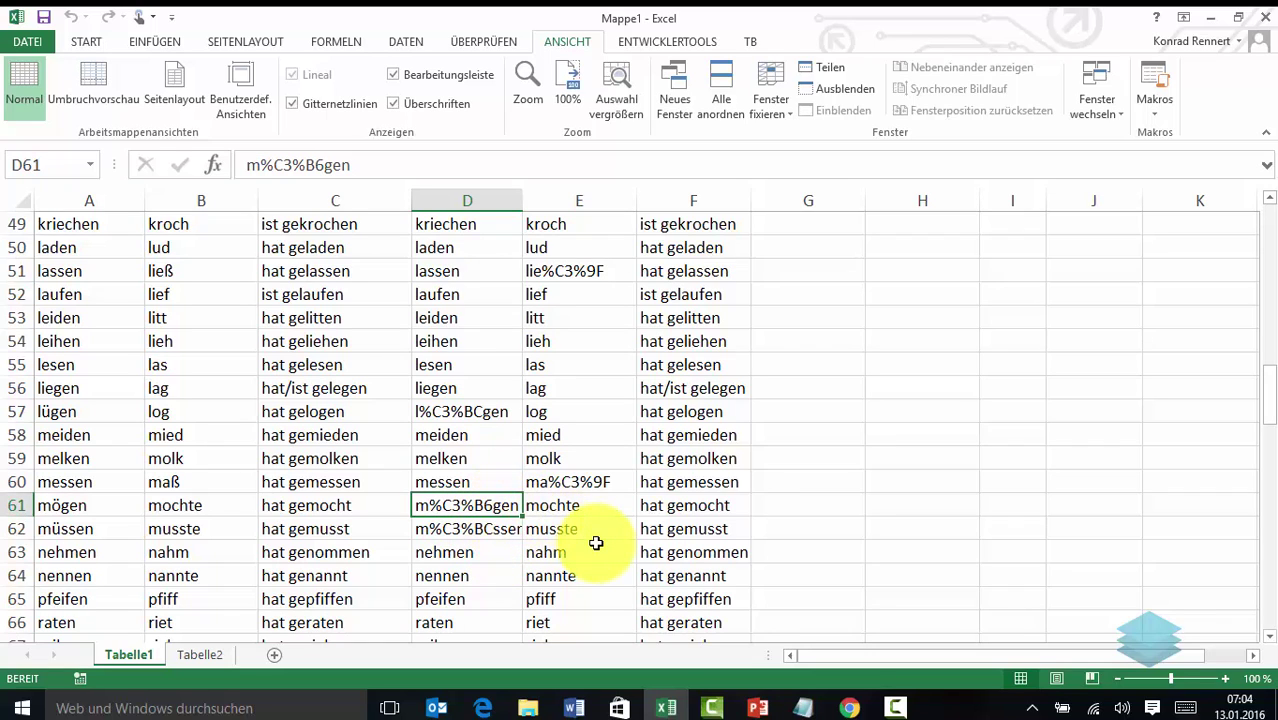
pyautogui.click(484, 532)
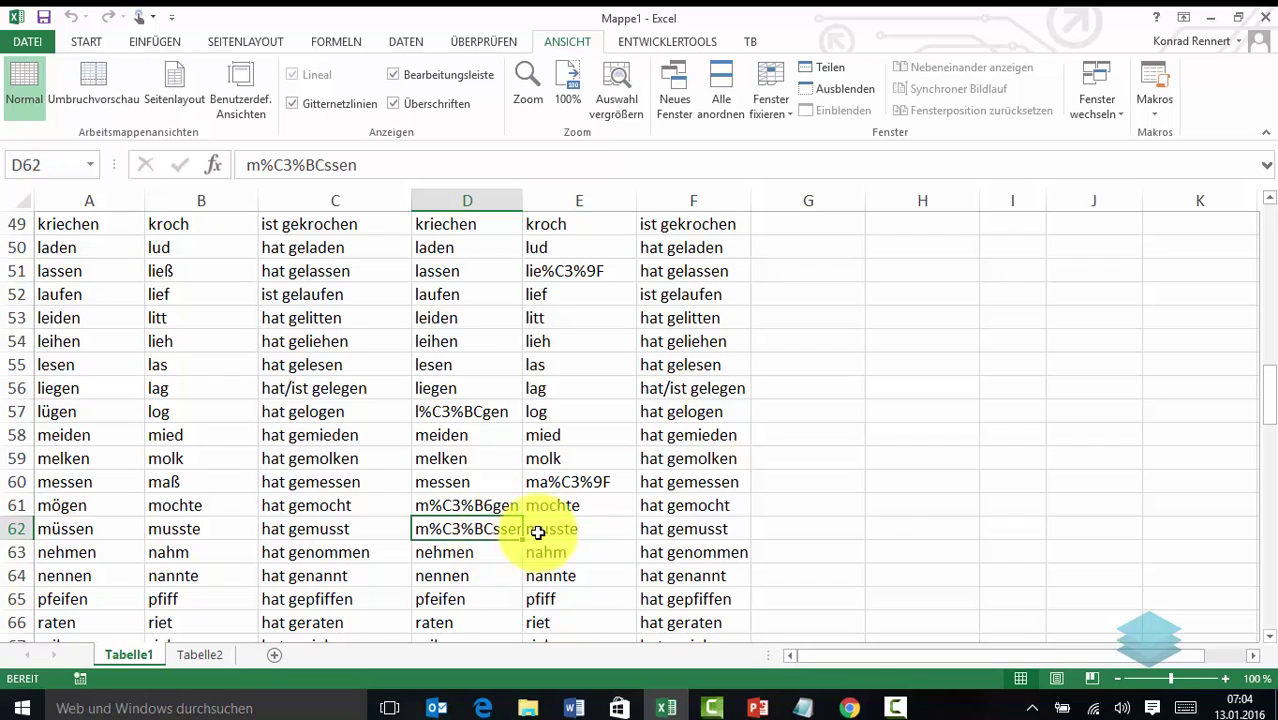
pyautogui.scroll(5, 870, 508)
pyautogui.scroll(7, 870, 508)
pyautogui.scroll(4, 870, 508)
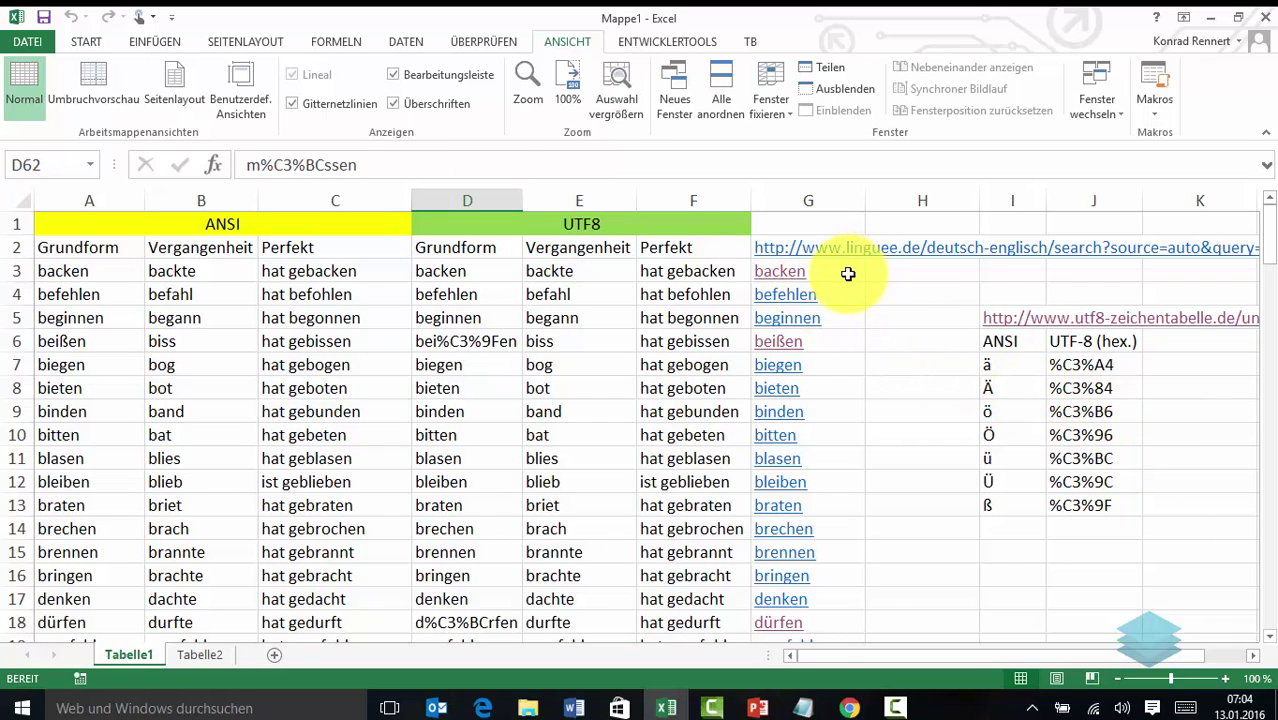
# Fill G6's =HYPERLINK($G$2&D6;A6) formula down column G to the last verb row.
pyautogui.click(847, 273)
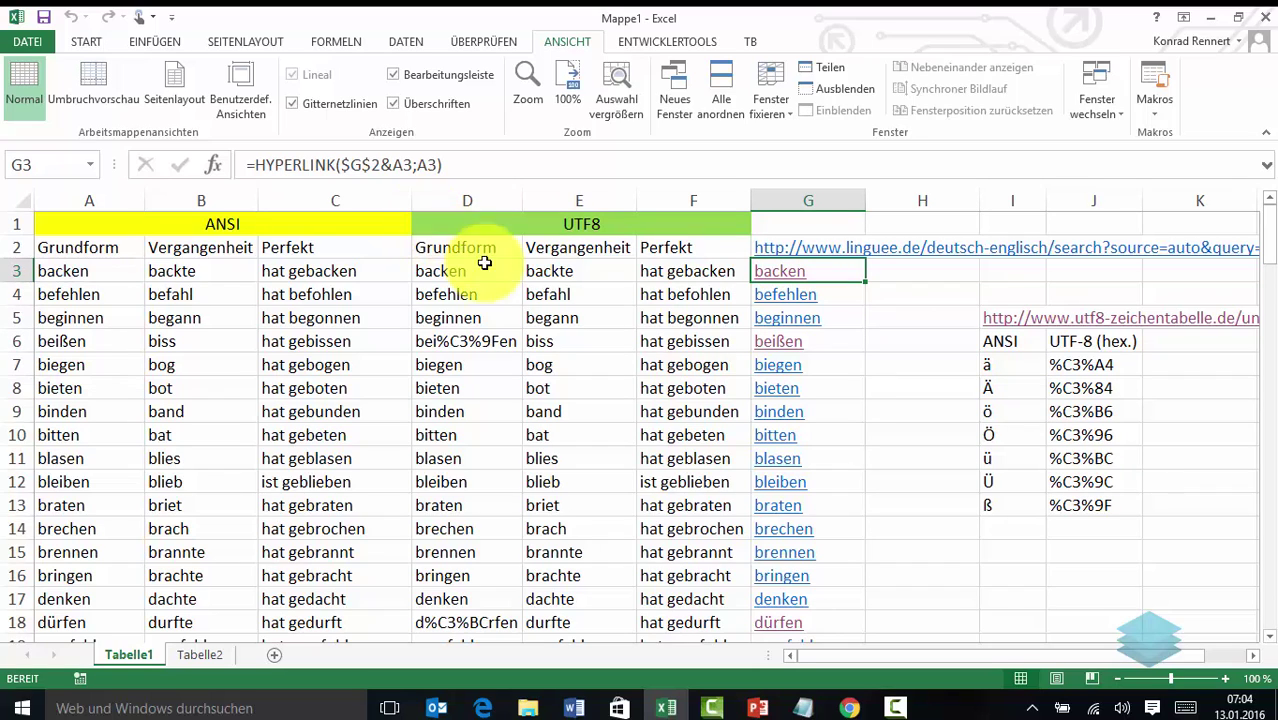
pyautogui.click(829, 343)
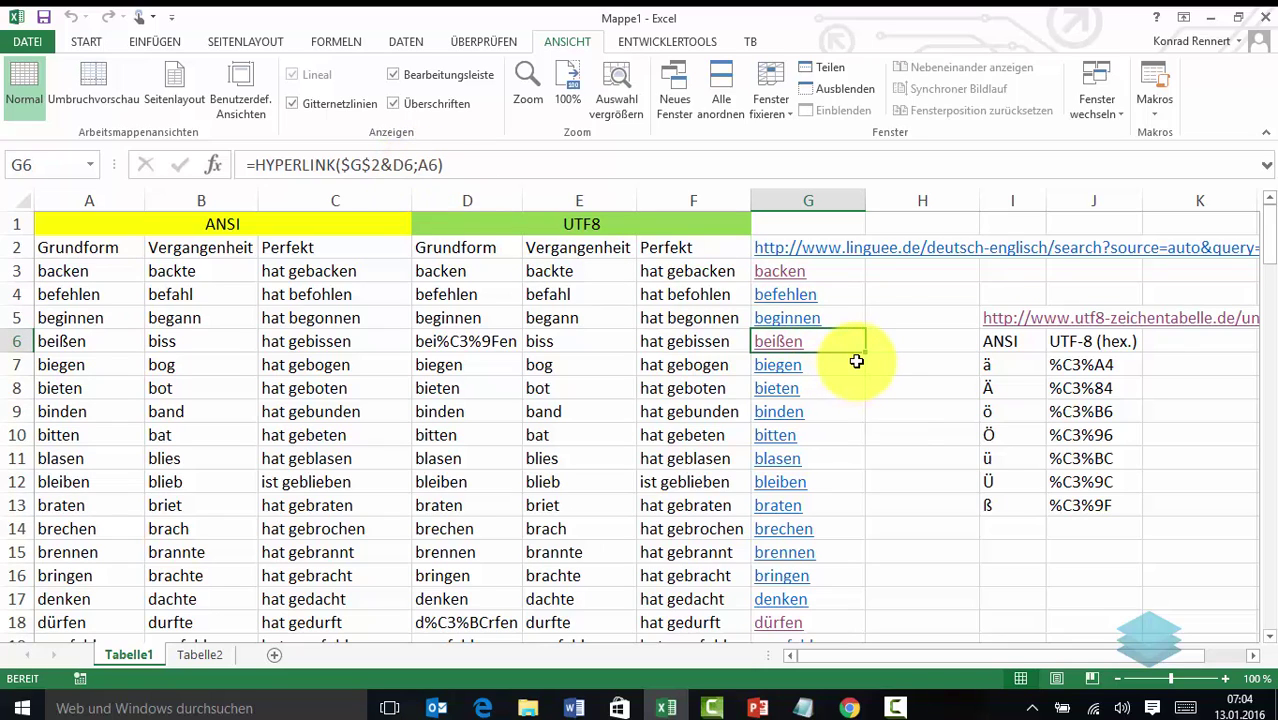
pyautogui.moveTo(864, 350)
pyautogui.mouseDown()
pyautogui.moveTo(866, 290)
pyautogui.moveTo(864, 393)
pyautogui.mouseUp()
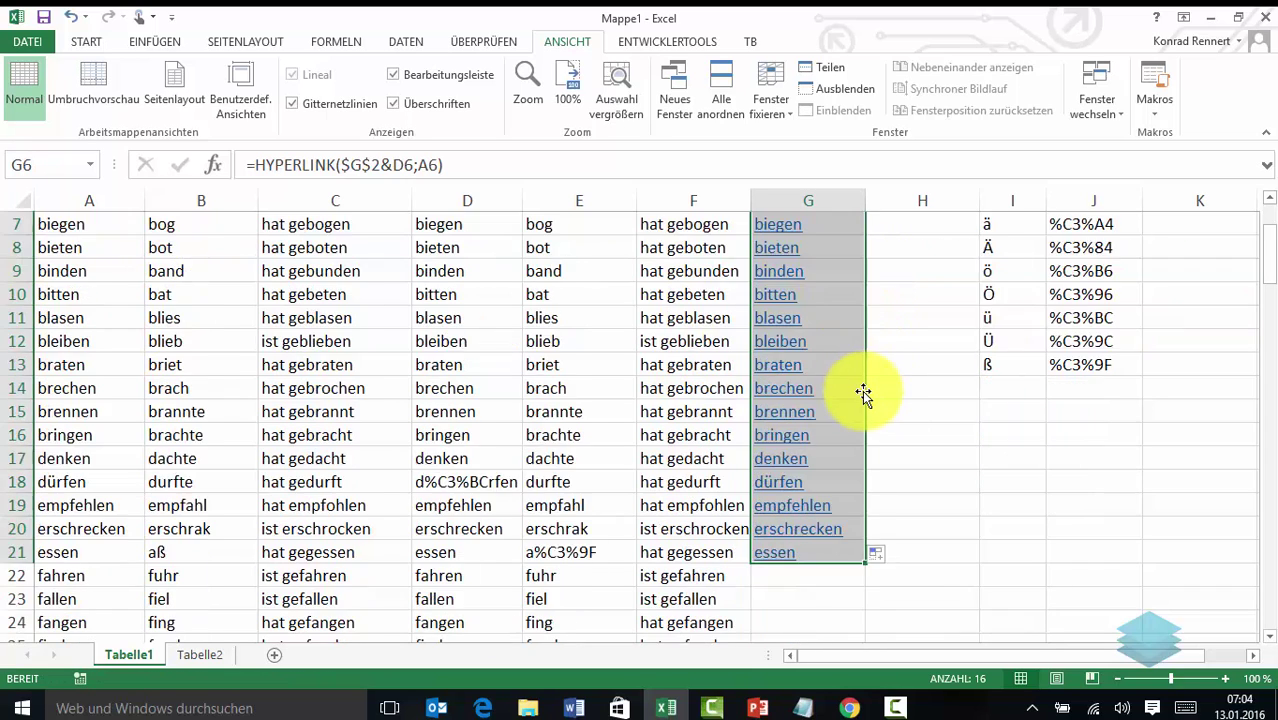
pyautogui.scroll(-2, 863, 395)
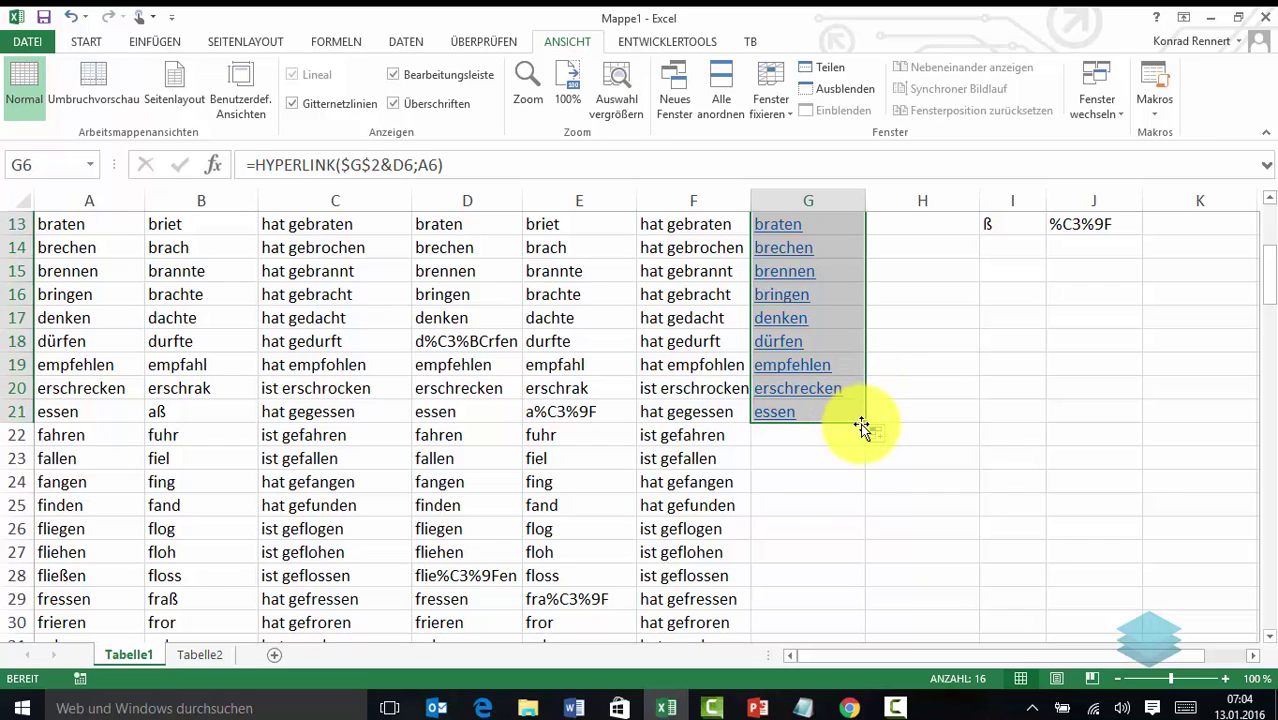
pyautogui.click(852, 418)
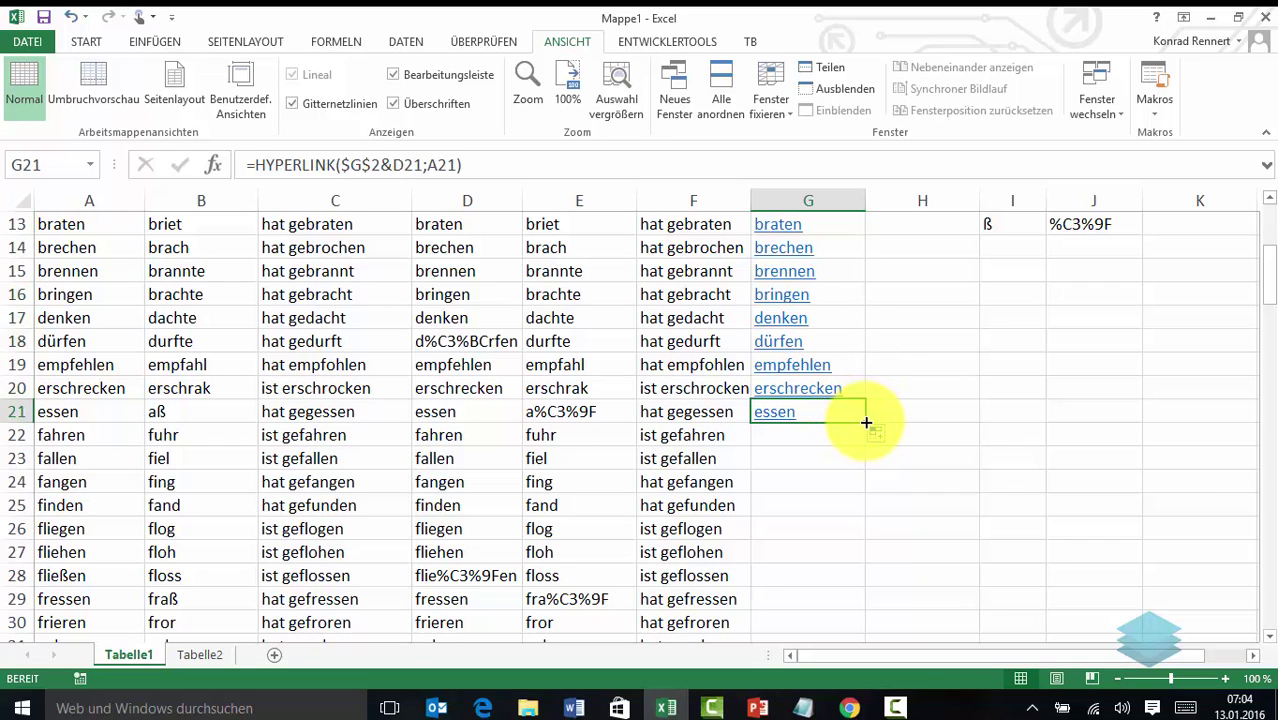
pyautogui.moveTo(866, 423); pyautogui.dragTo(852, 417)
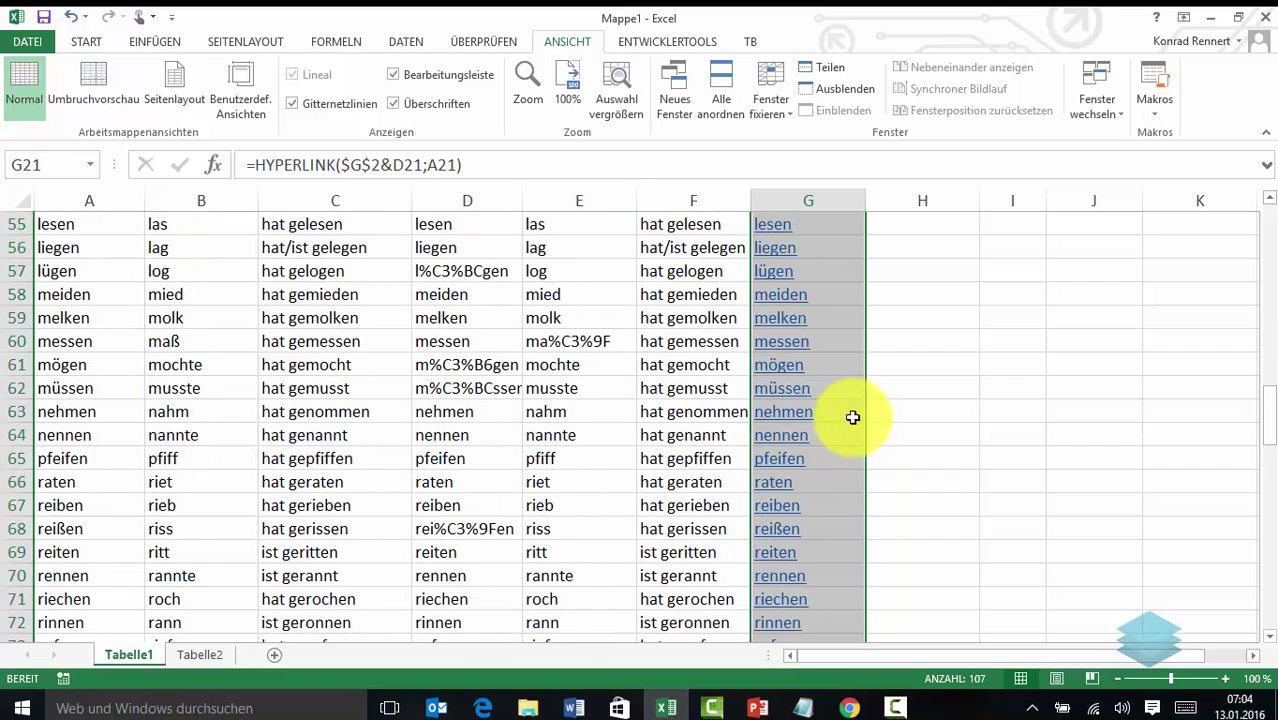
# Follow the müssen hyperlink in G62 to Linguee's search in Chrome.
pyautogui.click(786, 393)
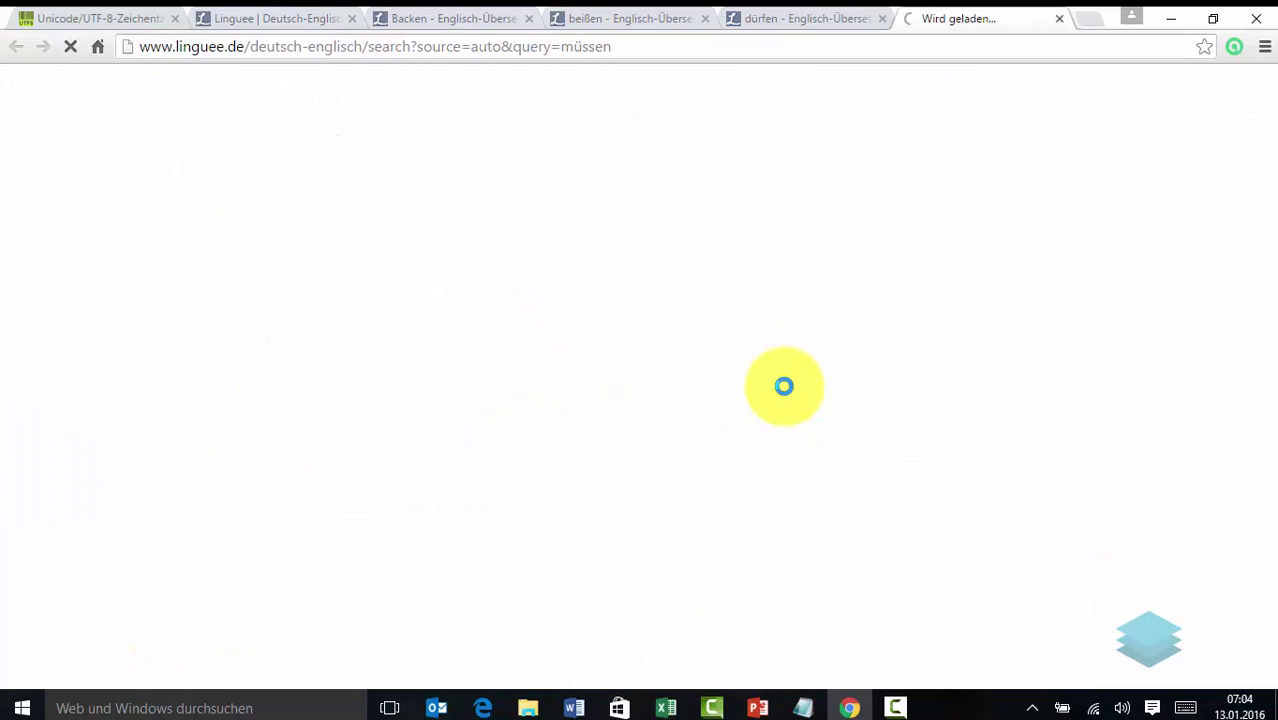